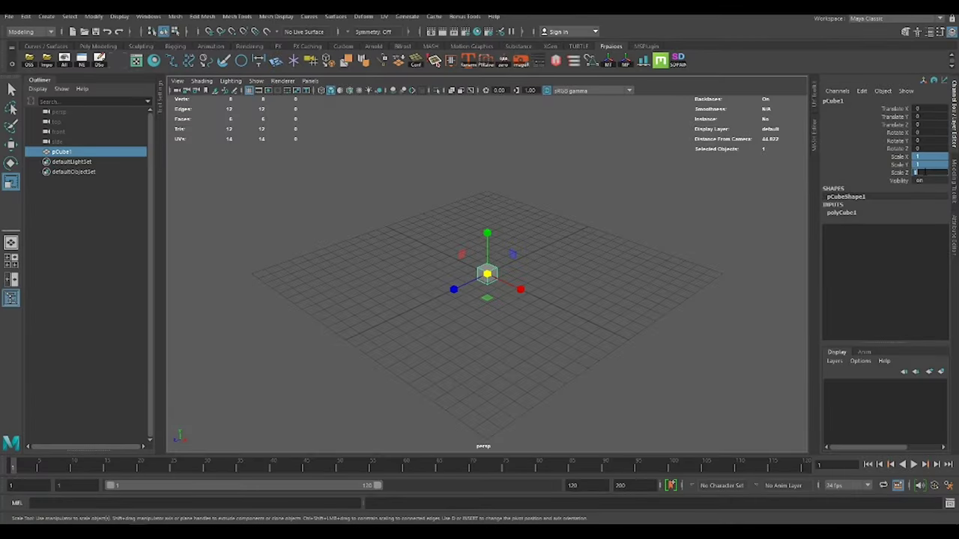
Scale a new polygon cube into a long, flat seat slab
type("10")
key("Return")
mouse_move(524, 225)
left_mouse_down()
mouse_move(605, 240)
mouse_move(285, 272)
left_mouse_up()
scroll(417, 210, "down", 5)
scroll(510, 256, "up", 3)
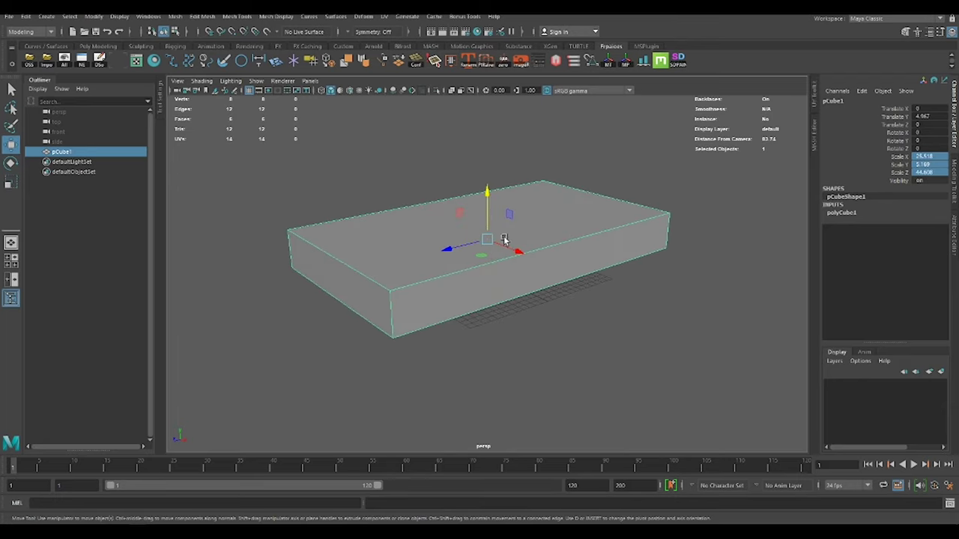
mouse_move(504, 240)
left_mouse_down("alt")
mouse_move(514, 205)
mouse_move(510, 250)
mouse_move(490, 227)
mouse_move(496, 250)
mouse_move(400, 267)
left_mouse_up("alt")
Duplicate the slab to make a lower block leg
key("ctrl+d")
key("r")
key("w")
Shorten the seat slab by moving its right-end vertices left
left_click(524, 225)
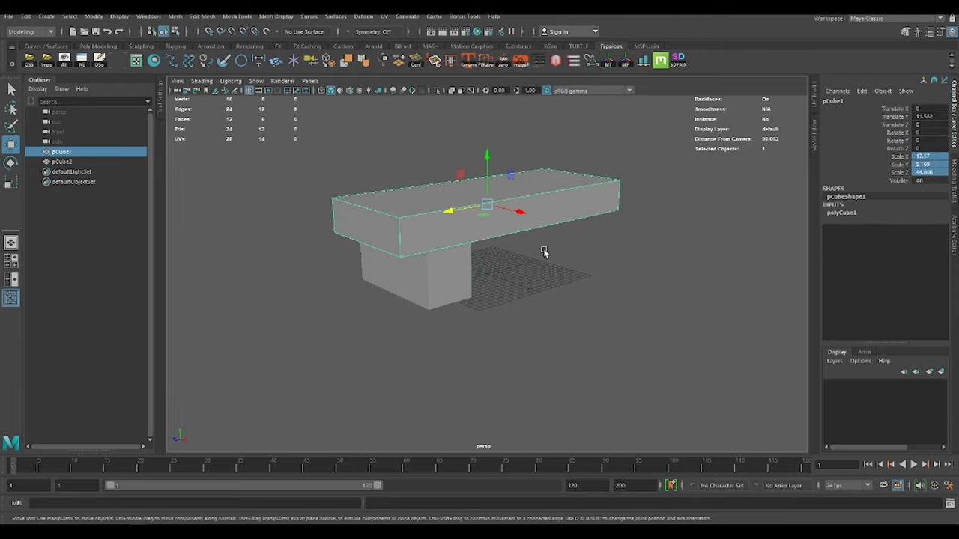
mouse_move(466, 243)
left_mouse_down("alt")
mouse_move(453, 217)
mouse_move(569, 225)
left_mouse_up("alt")
left_click_drag(617, 253, 556, 167)
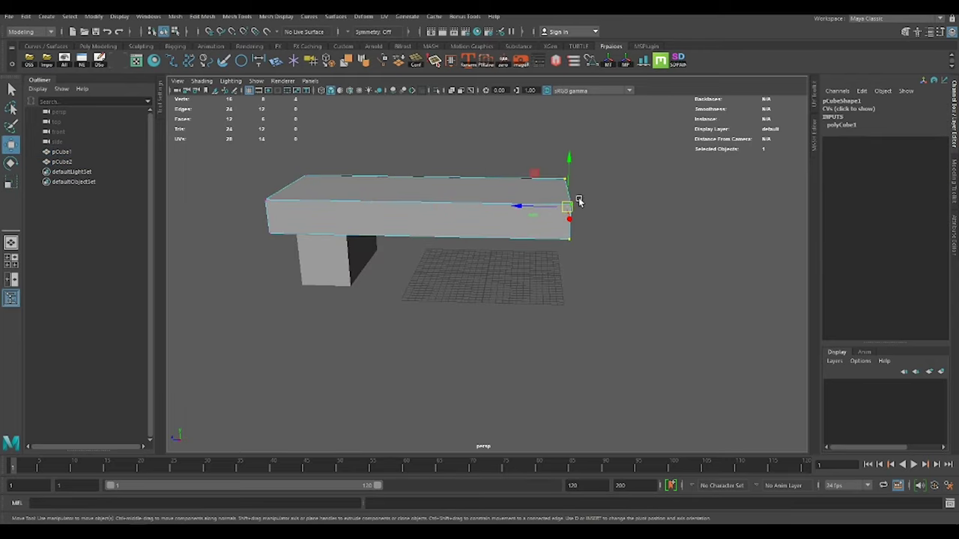
left_click_drag(539, 207, 485, 300)
mouse_move(406, 187)
left_mouse_down("alt")
mouse_move(510, 199)
mouse_move(459, 226)
mouse_move(419, 232)
mouse_move(434, 280)
mouse_move(495, 317)
mouse_move(321, 302)
left_mouse_up("alt")
Select the lower block and scale it as the narrower leg beneath the slab
left_click(514, 214)
left_click(330, 255)
key("r")
left_click(434, 280)
Duplicate the block, stand it upright, slim it, and raise it behind the seat as a backrest
key("F11")
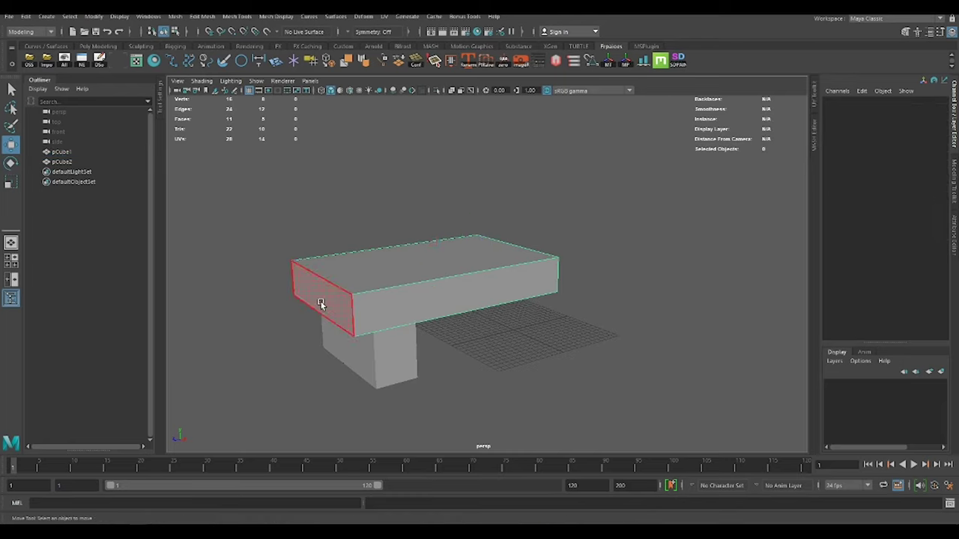
left_click(294, 301)
left_click(329, 352)
left_click_drag(299, 352, 486, 317, "alt")
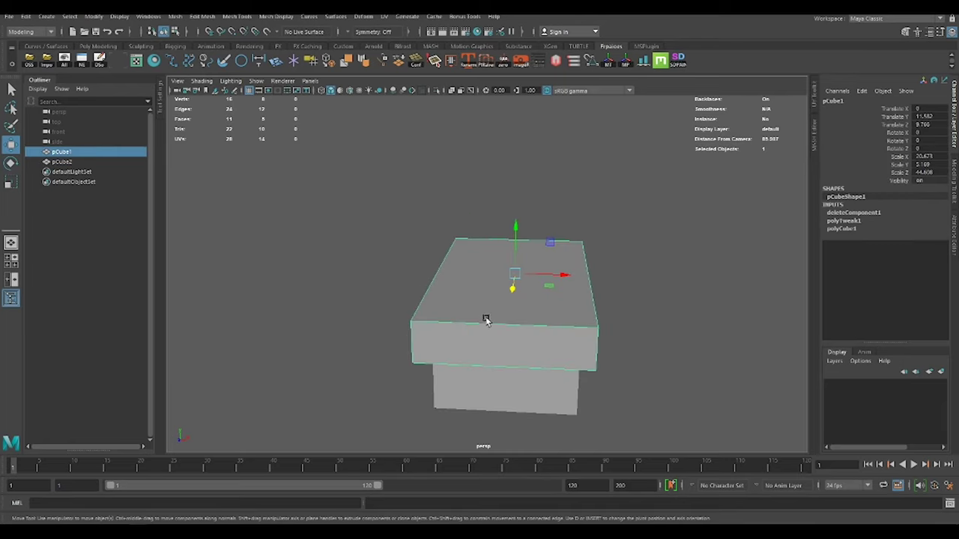
key("ctrl+d")
key("e")
left_click_drag(558, 255, 602, 319)
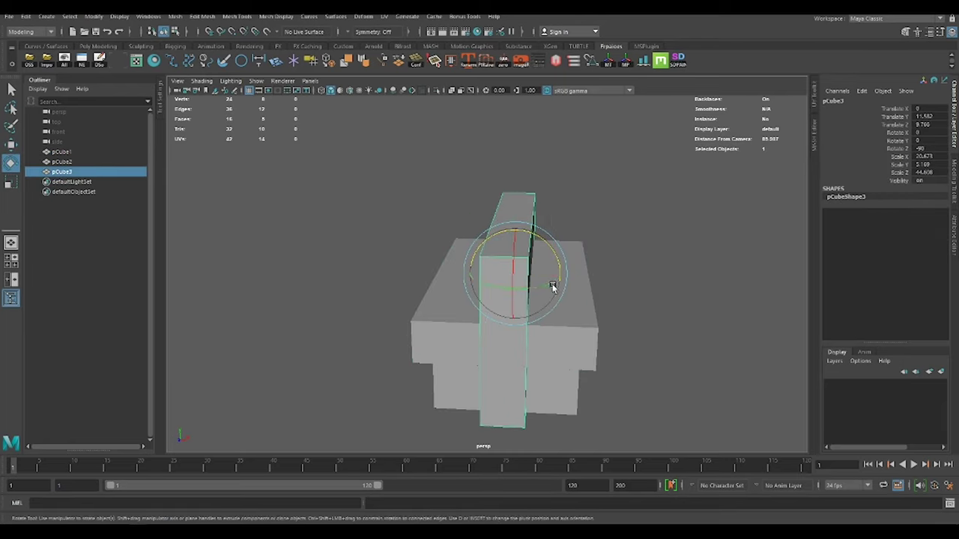
key("r")
left_click_drag(552, 287, 437, 278)
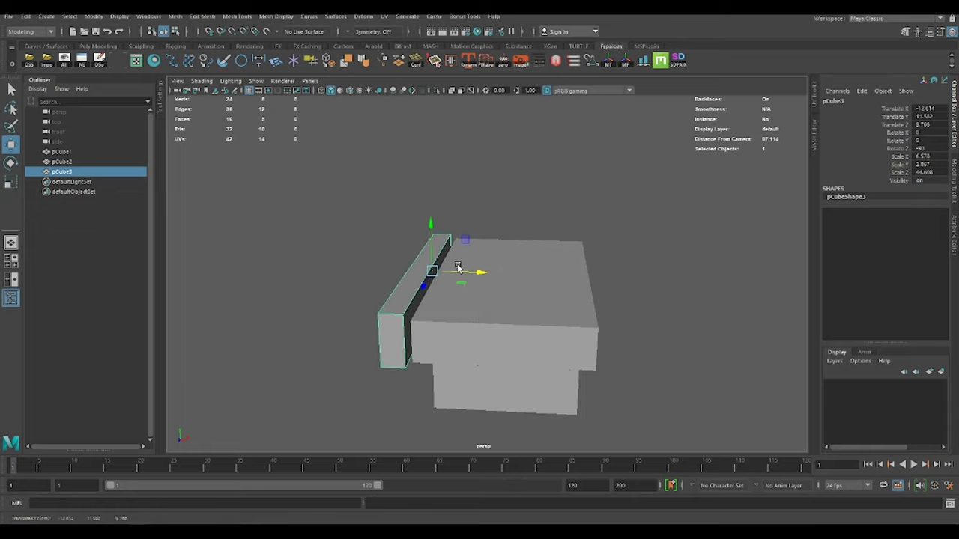
mouse_move(408, 225)
left_mouse_down()
mouse_move(427, 182)
mouse_move(411, 240)
mouse_move(407, 331)
mouse_move(529, 327)
left_mouse_up()
Duplicate the backrest board into a support post and bevel its edges
key("ctrl+d")
mouse_move(403, 321)
left_mouse_down()
mouse_move(386, 324)
mouse_move(394, 240)
mouse_move(531, 312)
left_mouse_up()
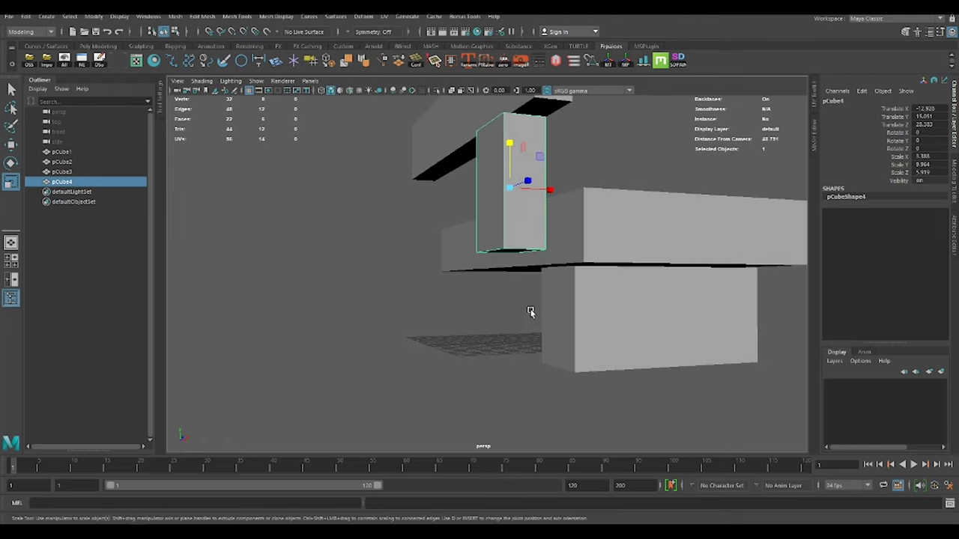
key("ctrl+b")
key("q")
Adjust the backrest board's scale and view the whole bench
mouse_move(563, 214)
left_mouse_down("alt")
mouse_move(402, 214)
mouse_move(532, 168)
left_mouse_up("alt")
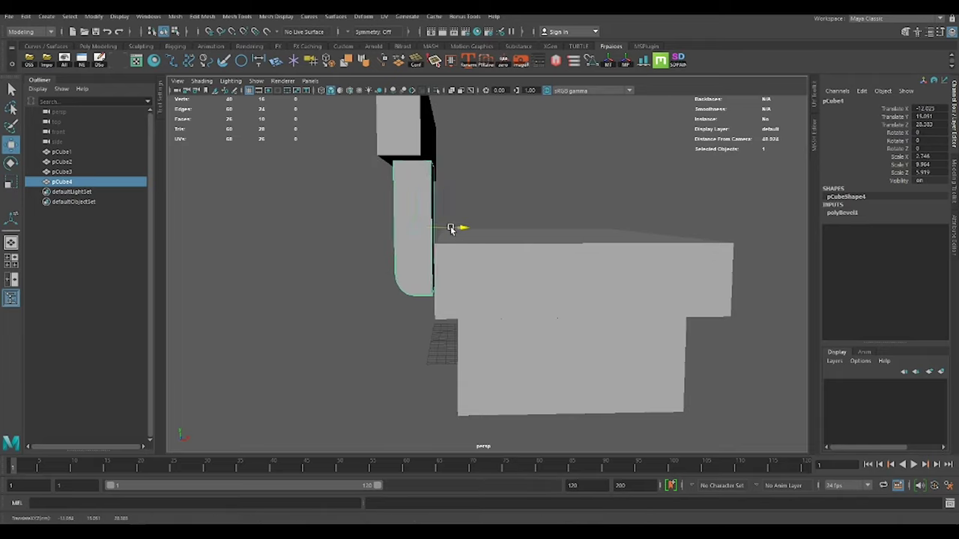
left_click(438, 150)
key("r")
left_click(485, 185)
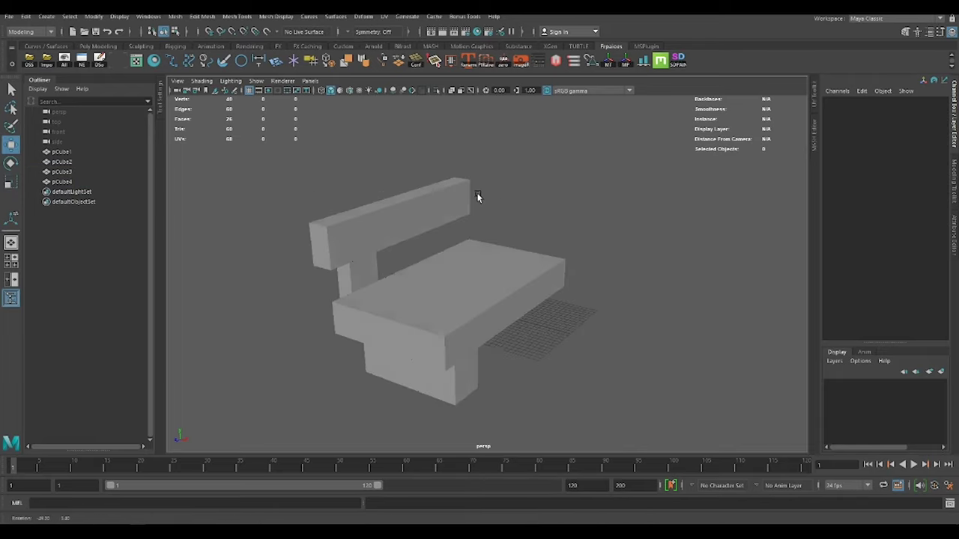
mouse_move(477, 197)
left_mouse_down("alt")
mouse_move(447, 263)
mouse_move(580, 278)
mouse_move(497, 272)
left_mouse_up("alt")
left_click(467, 269)
Bevel the seat slab's front edges
key("w")
left_click(486, 271)
right_click_drag(496, 272, 561, 282, "shift")
left_click_drag(502, 284, 428, 285, "alt")
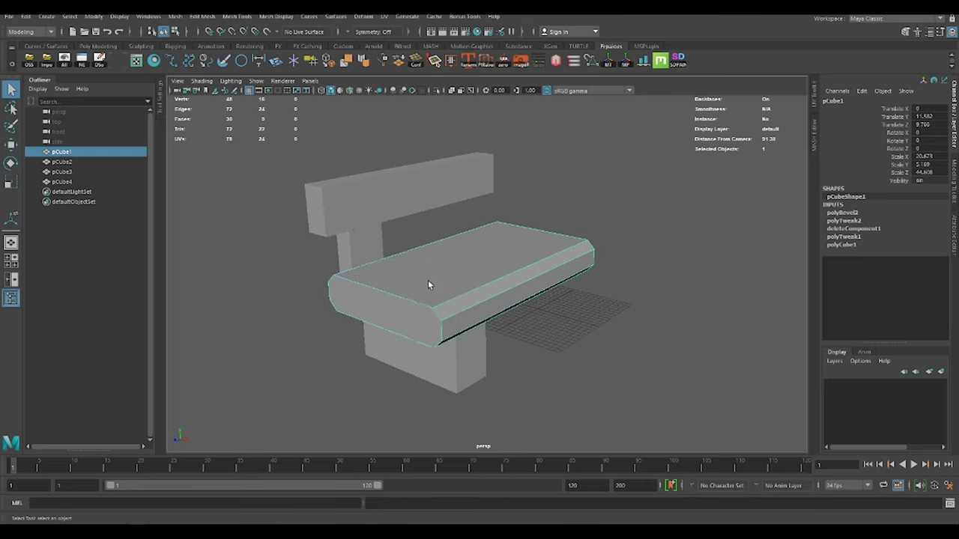
left_click(406, 359)
key("ctrl+b")
Bevel the remaining seat and backrest edges
left_click_drag(454, 197, 545, 306, "alt")
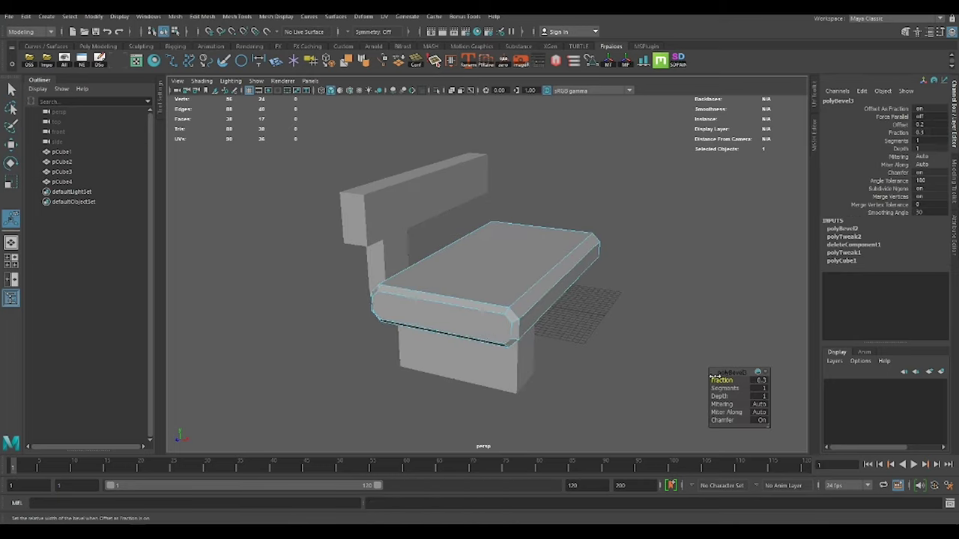
mouse_move(715, 377)
left_mouse_down("alt")
mouse_move(480, 242)
mouse_move(499, 222)
mouse_move(547, 335)
left_mouse_up("alt")
left_click(449, 244)
right_click_drag(474, 259, 514, 259, "shift")
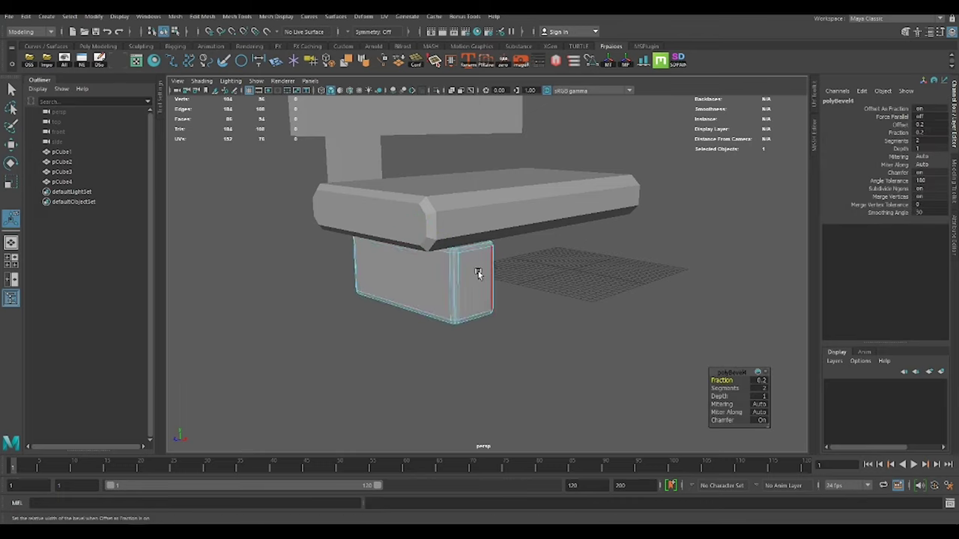
mouse_move(478, 273)
left_mouse_down("alt")
mouse_move(531, 257)
mouse_move(480, 240)
mouse_move(458, 278)
mouse_move(486, 266)
left_mouse_up("alt")
left_click(487, 266)
right_click_drag(513, 239, 540, 243, "shift")
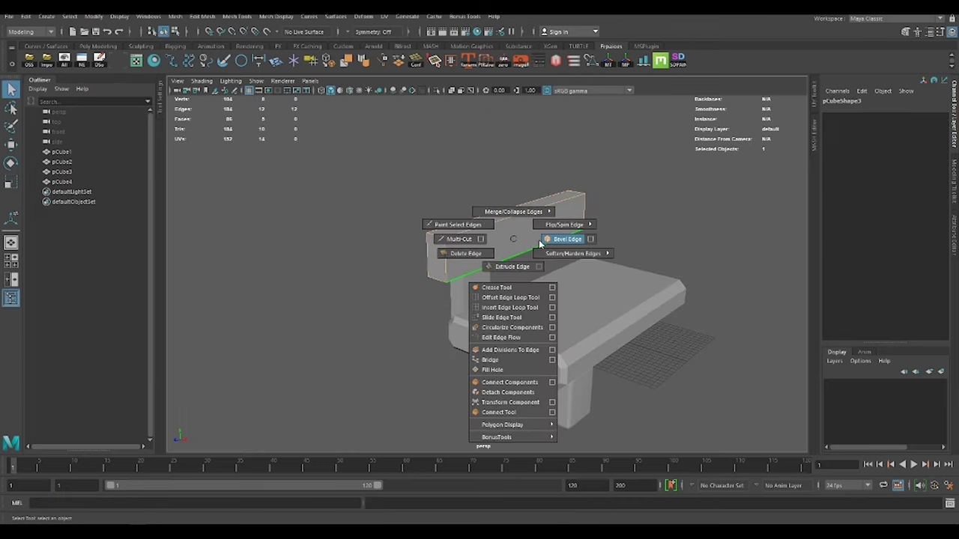
Round off the support post's bottom edge with a bevel
left_click(479, 277)
key("w")
mouse_move(484, 274)
left_mouse_down("alt")
mouse_move(582, 274)
mouse_move(653, 288)
mouse_move(586, 291)
left_mouse_up("alt")
scroll(592, 263, "up", 3)
right_click_drag(587, 291, 637, 370, "shift")
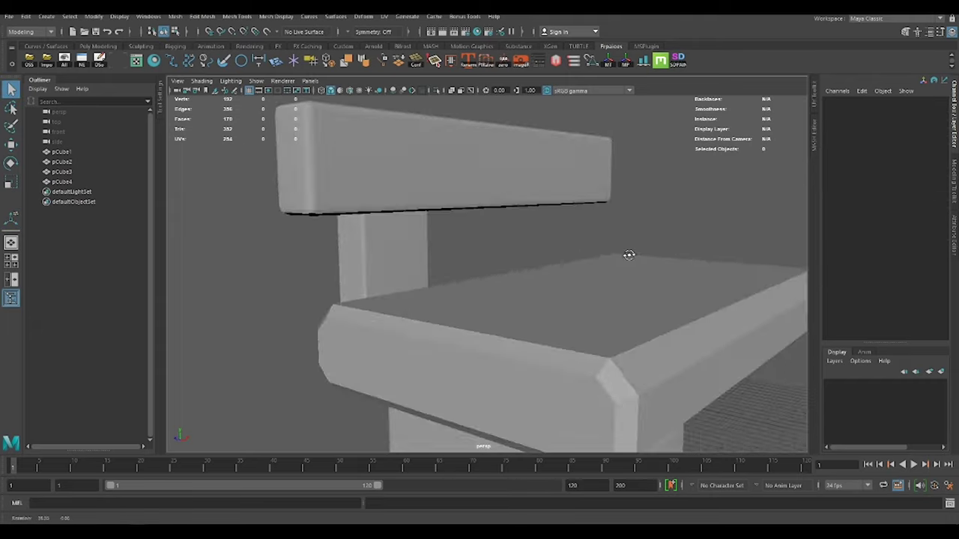
Multi-Cut a wavy line along the seat plank's front and top
left_click(436, 341)
left_click_drag(437, 341, 461, 297, "alt")
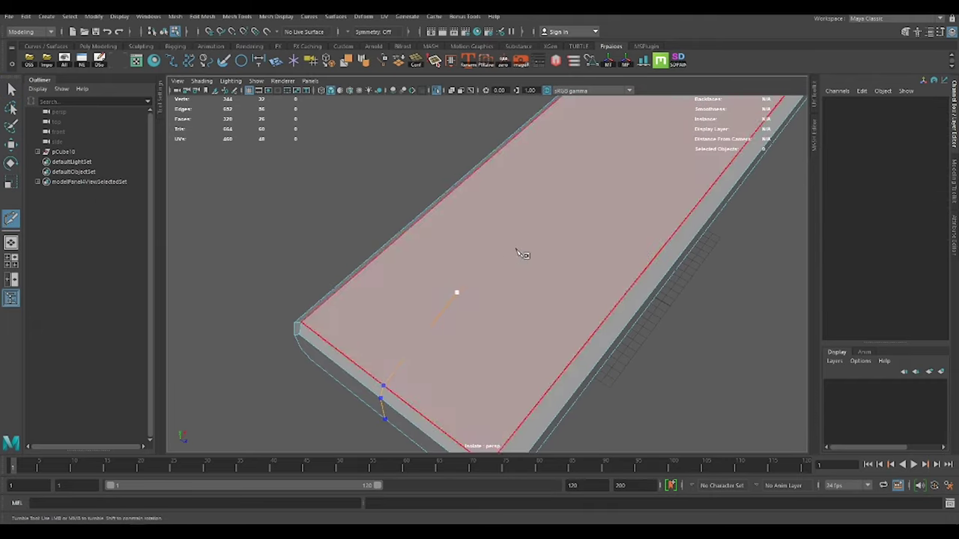
middle_click_drag(558, 188, 528, 230, "alt")
mouse_move(603, 203)
middle_mouse_down("alt")
mouse_move(634, 203)
mouse_move(660, 230)
middle_mouse_up("alt")
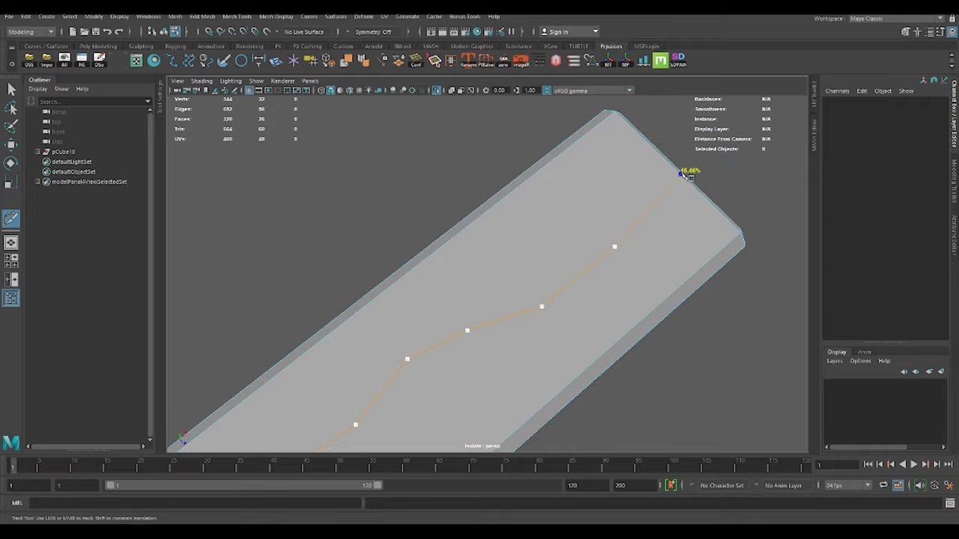
left_click_drag(682, 173, 518, 323, "alt")
mouse_move(506, 400)
left_mouse_down("alt")
mouse_move(511, 333)
mouse_move(599, 328)
mouse_move(535, 390)
mouse_move(500, 308)
left_mouse_up("alt")
key("w")
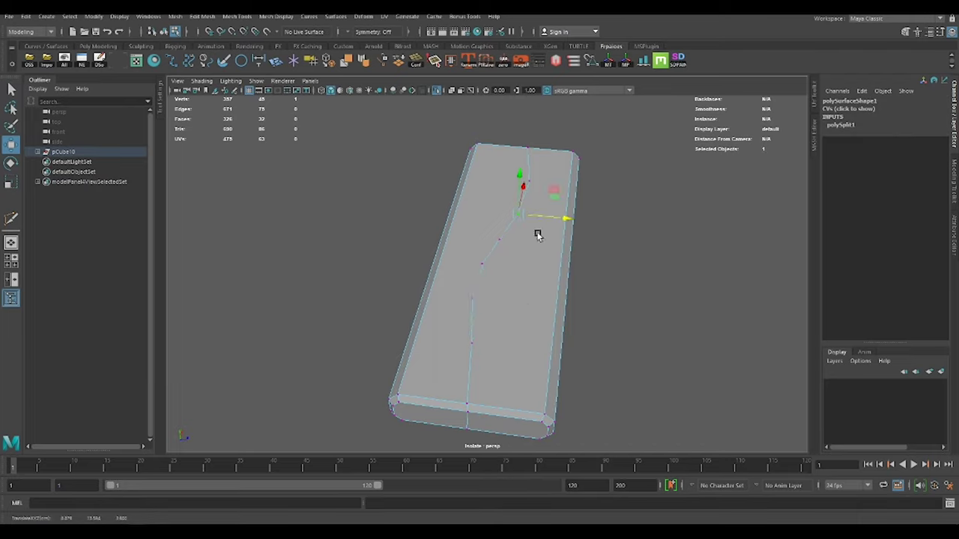
Continue the wavy cut across the plank's underside
mouse_move(537, 235)
left_mouse_down("alt")
mouse_move(463, 312)
mouse_move(479, 267)
mouse_move(510, 317)
left_mouse_up("alt")
right_click_drag(509, 317, 490, 196, "shift")
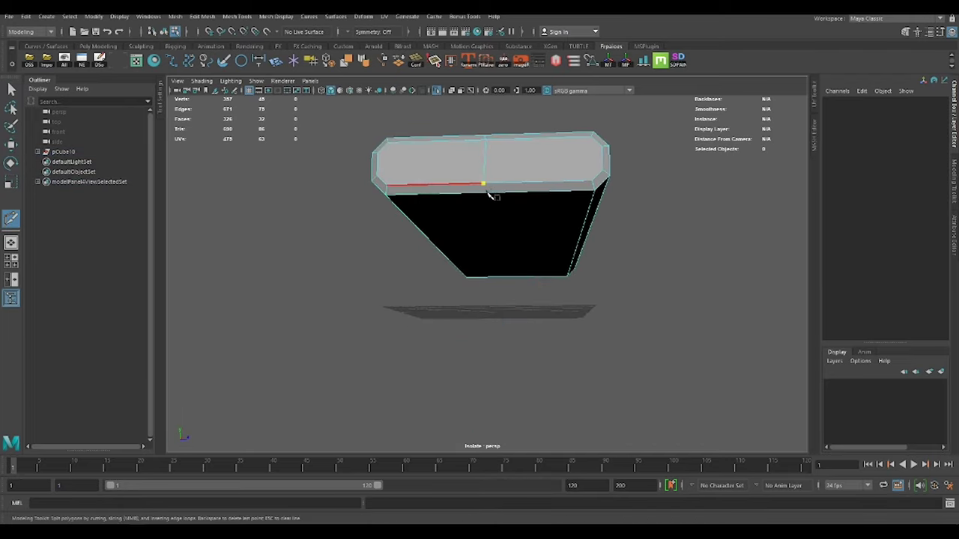
left_click(487, 193)
mouse_move(487, 192)
left_mouse_down("alt")
mouse_move(507, 141)
mouse_move(514, 223)
mouse_move(495, 234)
left_mouse_up("alt")
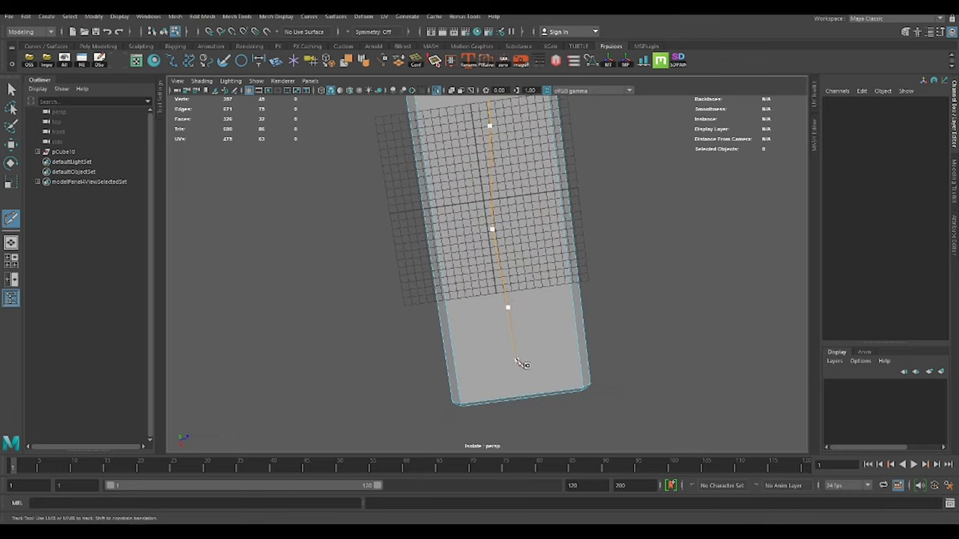
left_click(549, 395)
mouse_move(549, 395)
left_mouse_down("alt")
mouse_move(584, 278)
mouse_move(509, 295)
mouse_move(565, 287)
mouse_move(507, 220)
left_mouse_up("alt")
key("w")
Extract the faces on one side of the cut and bridge the open split edges
key("F11")
double_click(510, 306)
mouse_move(509, 306)
left_mouse_down("alt")
mouse_move(477, 169)
mouse_move(642, 214)
left_mouse_up("alt")
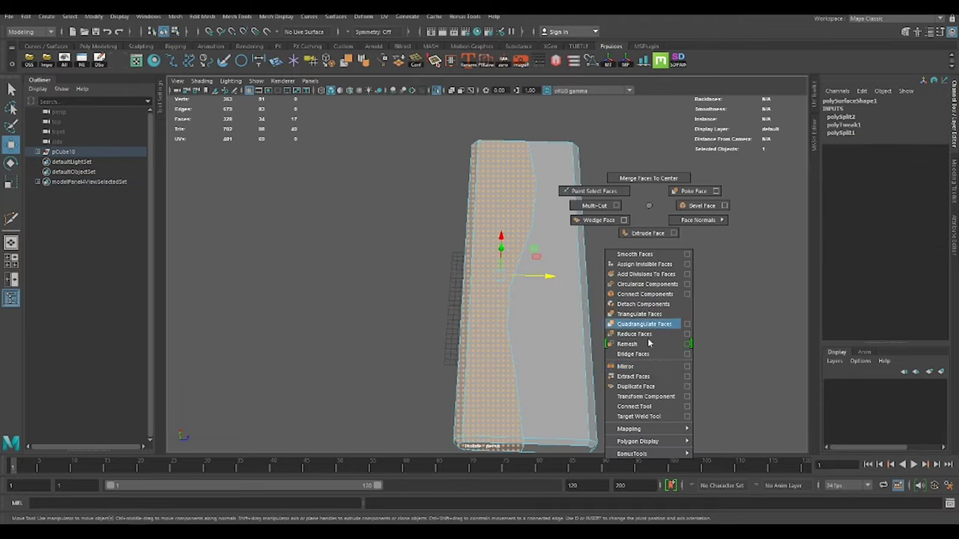
right_click_drag(642, 214, 642, 322, "shift")
left_click(573, 265)
mouse_move(625, 184)
left_mouse_down("alt")
mouse_move(573, 264)
mouse_move(642, 214)
mouse_move(480, 257)
mouse_move(656, 296)
left_mouse_up("alt")
double_click(655, 296)
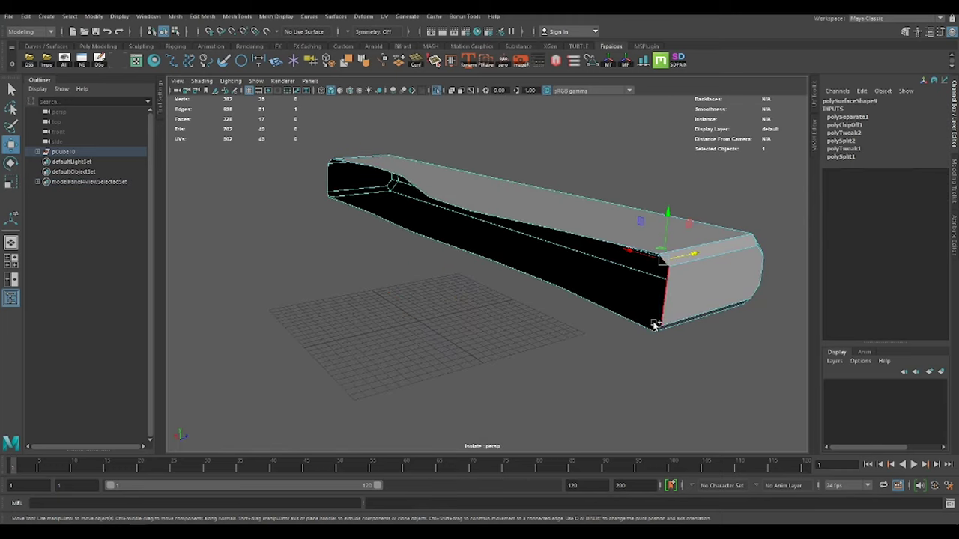
Fill the first plank's open side and bevel its edges
right_click_drag(655, 295, 651, 337, "shift")
mouse_move(652, 337)
left_mouse_down("alt")
mouse_move(434, 317)
mouse_move(442, 375)
left_mouse_up("alt")
right_click_drag(442, 375, 509, 285, "shift")
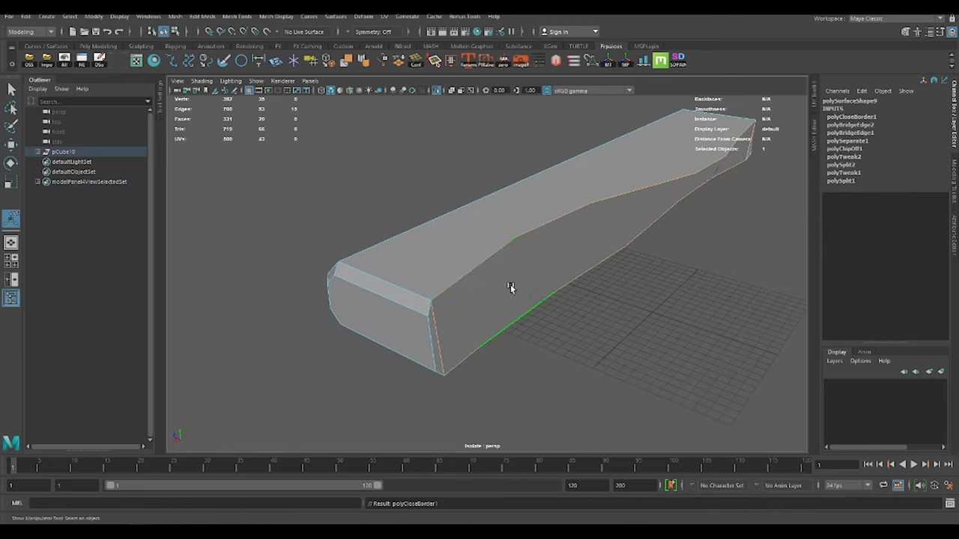
mouse_move(509, 285)
left_mouse_down("alt")
mouse_move(439, 250)
mouse_move(524, 325)
mouse_move(594, 219)
left_mouse_up("alt")
scroll(594, 219, "up", 5)
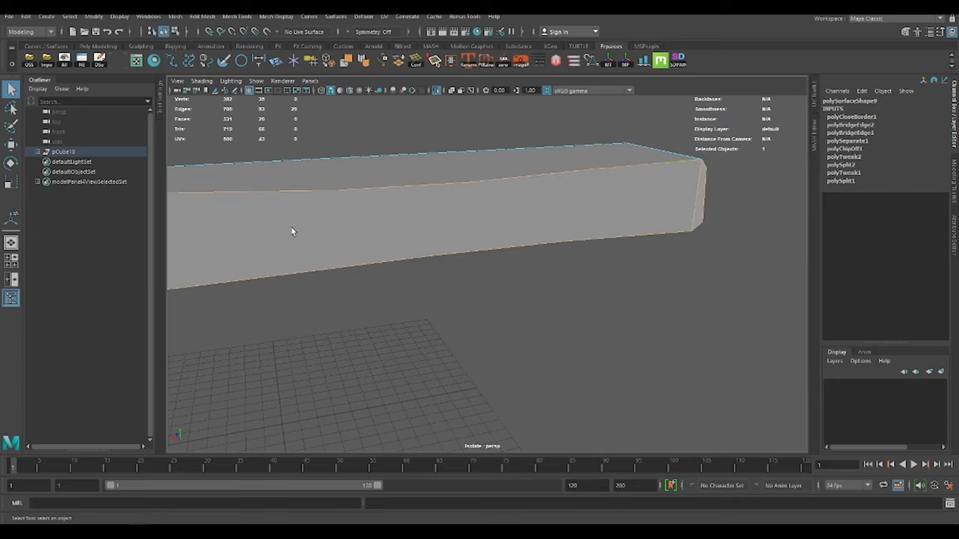
right_click_drag(698, 281, 704, 333, "shift")
mouse_move(728, 379)
left_mouse_down("alt")
mouse_move(652, 272)
mouse_move(407, 232)
mouse_move(477, 281)
mouse_move(562, 304)
mouse_move(418, 272)
mouse_move(307, 305)
mouse_move(484, 349)
mouse_move(307, 306)
left_mouse_up("alt")
left_click(651, 273)
Isolate the second plank and cap its open side
key("ctrl+1")
left_click(417, 272)
key("ctrl+1")
left_click(307, 305)
key("t")
mouse_move(540, 248)
left_mouse_down("alt")
mouse_move(592, 245)
mouse_move(550, 198)
mouse_move(415, 245)
left_mouse_up("alt")
Bevel the second plank's edges and restore the full bench view
right_click(554, 228)
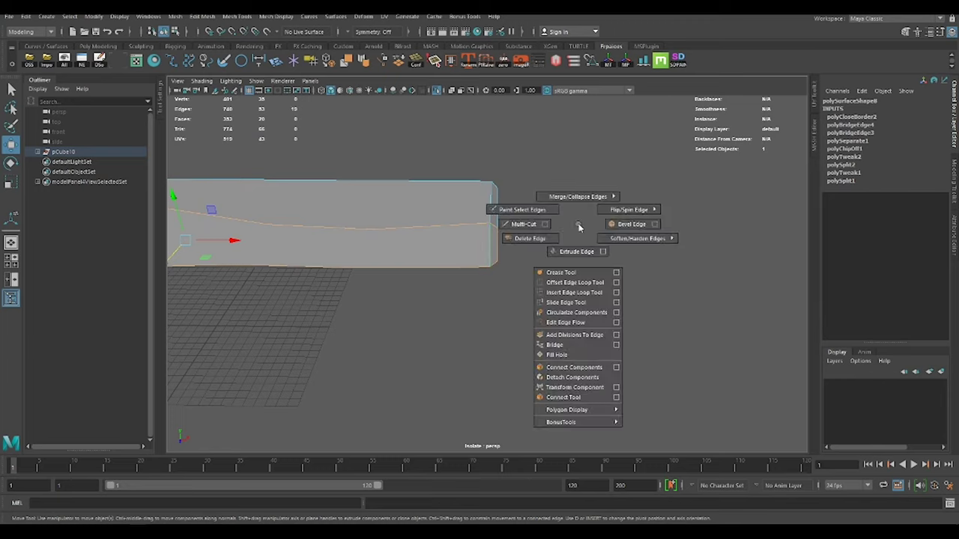
key("ctrl+1")
left_click_drag(552, 233, 552, 263, "alt")
left_click(552, 264)
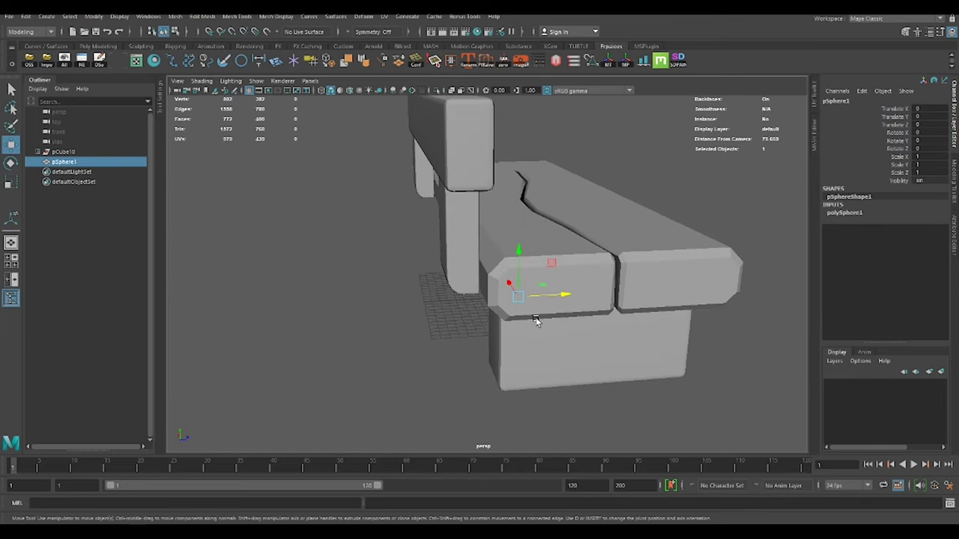
Move the sphere onto the backrest post and delete its back half to form a bolt head
left_click_drag(535, 320, 498, 294, "alt")
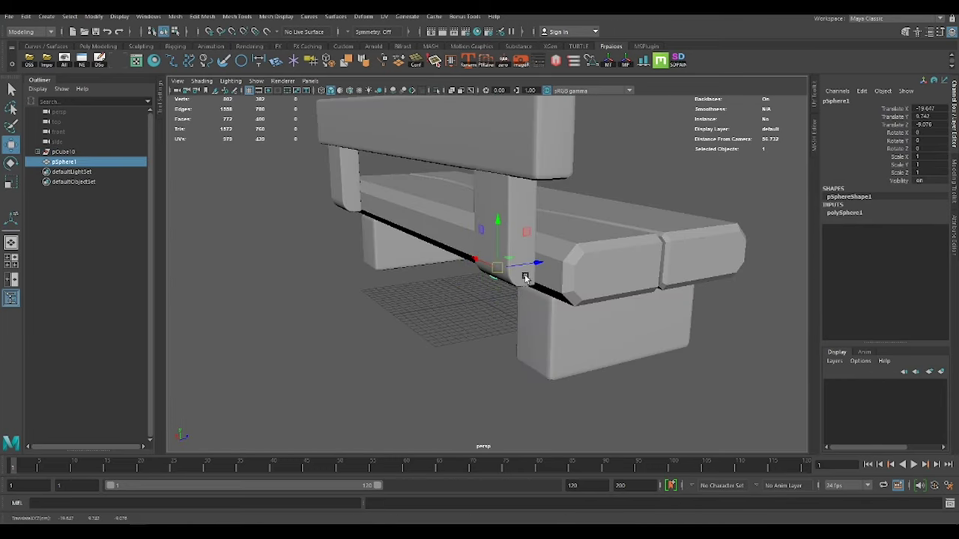
left_click_drag(564, 247, 558, 250)
key("f")
key("e")
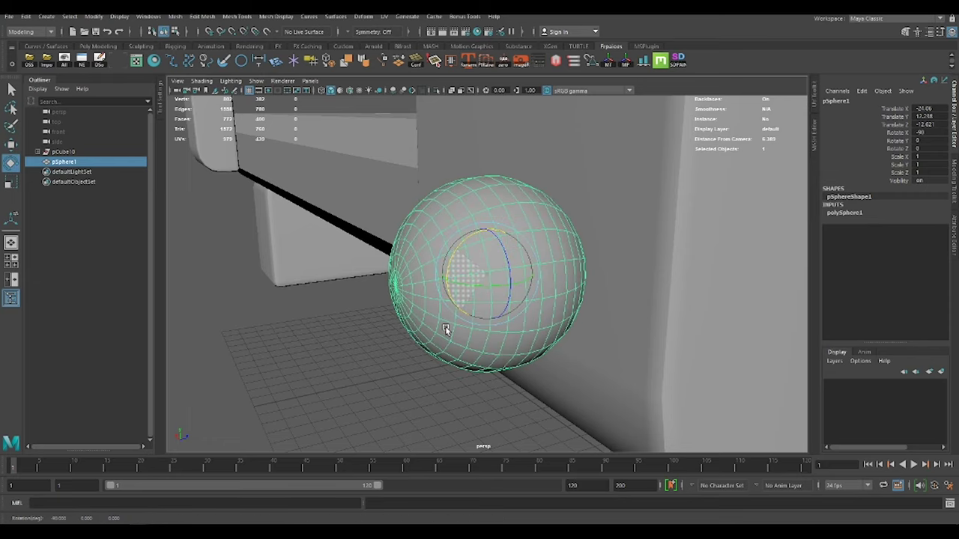
right_click_drag(445, 329, 519, 228)
key("Delete")
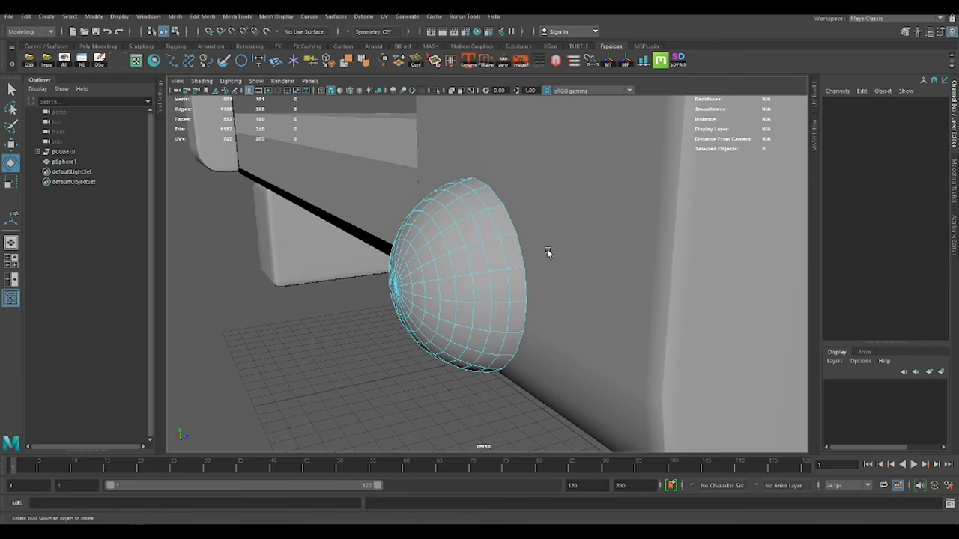
key("F8")
key("w")
Place a copy of the half-sphere bolt head on the other post
mouse_move(527, 227)
left_mouse_down("alt")
mouse_move(624, 217)
mouse_move(387, 222)
mouse_move(473, 265)
mouse_move(421, 256)
mouse_move(238, 267)
left_mouse_up("alt")
left_click(473, 248)
left_click(439, 275)
right_click(239, 267)
right_click_drag(224, 278, 739, 380, "alt")
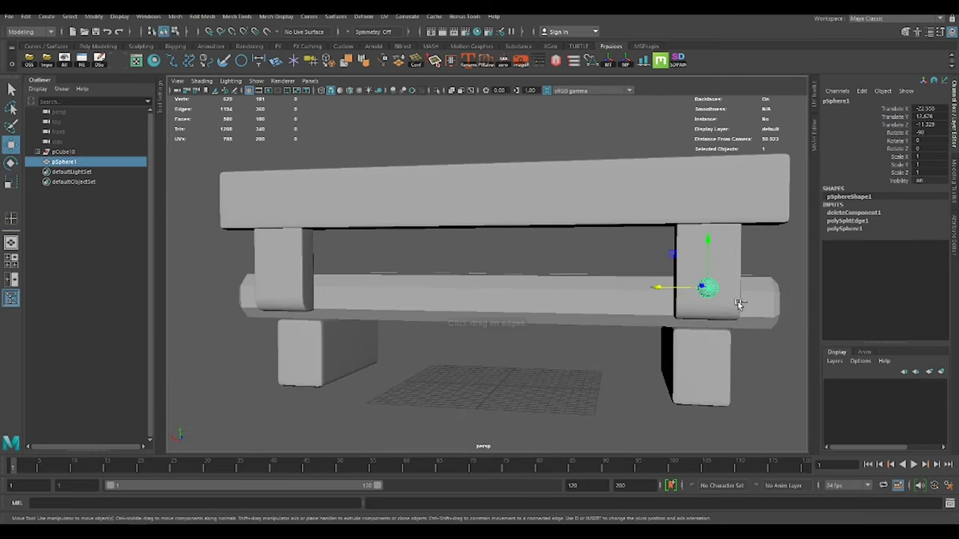
key("ctrl+d")
Duplicate both bolt heads for the remaining posts
left_click_drag(706, 355, 272, 356)
left_click(293, 395)
mouse_move(293, 396)
left_mouse_down("alt")
mouse_move(557, 258)
mouse_move(470, 289)
left_mouse_up("alt")
left_click(267, 325)
left_click(552, 230, "shift")
key("ctrl+d")
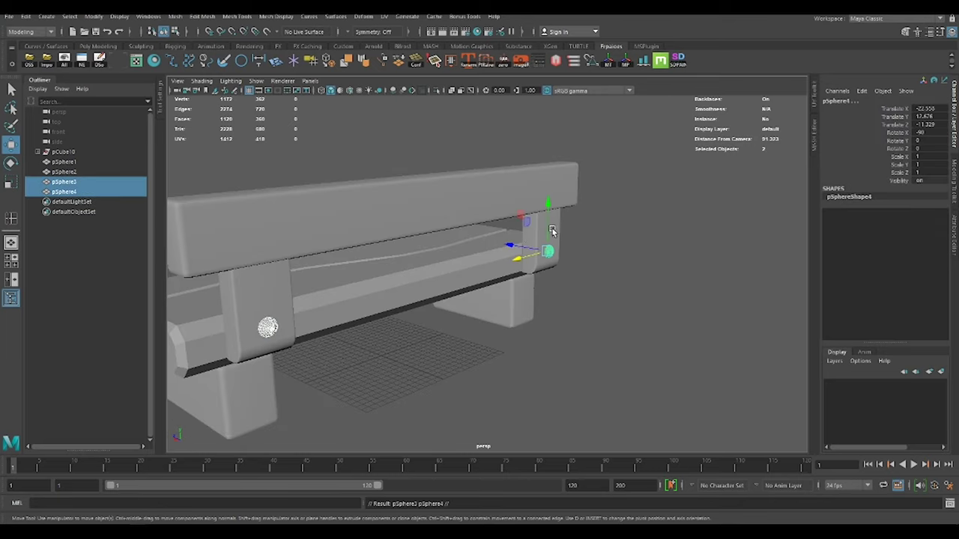
left_click(524, 183)
Duplicate a sphere and slide it onto the seat's front corner edge
mouse_move(524, 183)
left_mouse_down("alt")
mouse_move(455, 235)
mouse_move(577, 331)
mouse_move(375, 264)
left_mouse_up("alt")
left_click(578, 331)
key("ctrl+d")
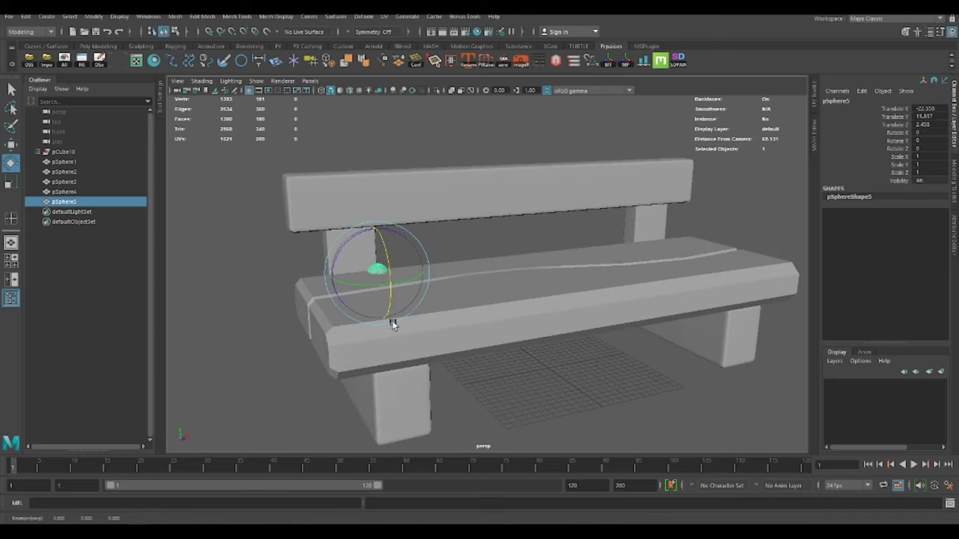
key("w")
left_click_drag(393, 323, 593, 308, "alt")
left_click_drag(501, 302, 467, 310, "alt")
scroll(479, 284, "up", 3)
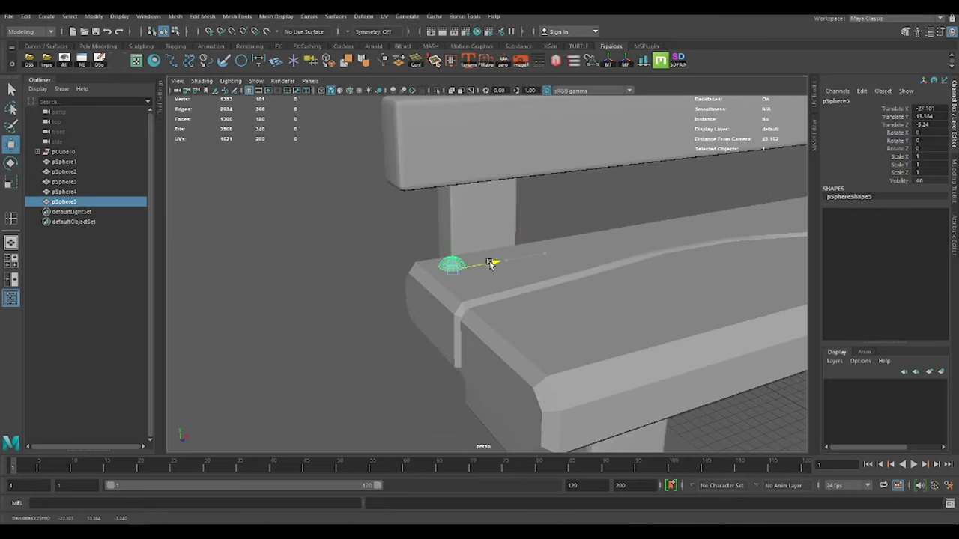
left_click_drag(492, 261, 560, 293, "alt")
key("ctrl+d")
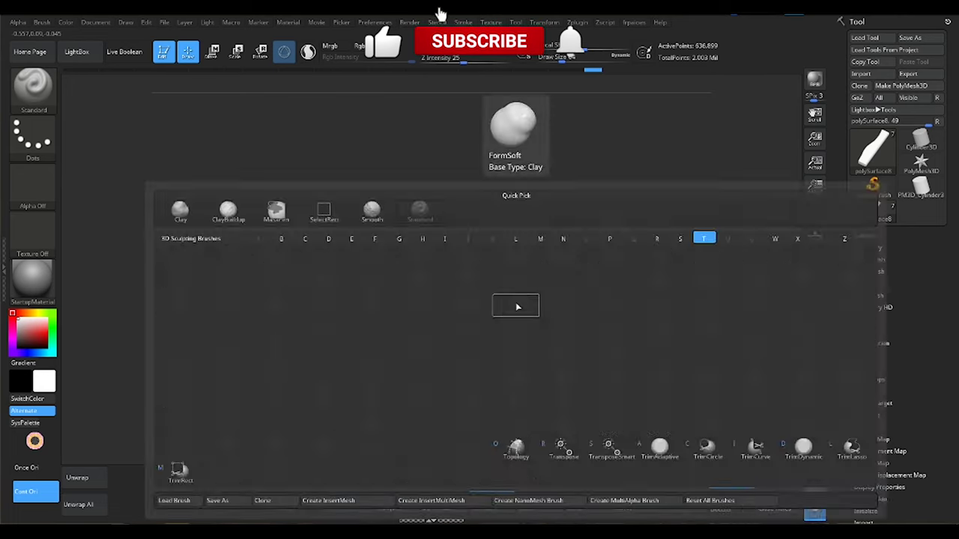
Carve flat chipped facets into the plank's surface and edge with TrimDynamic, inspecting its bevelled end
mouse_move(410, 282)
left_mouse_down()
mouse_move(406, 267)
mouse_move(520, 284)
left_mouse_up()
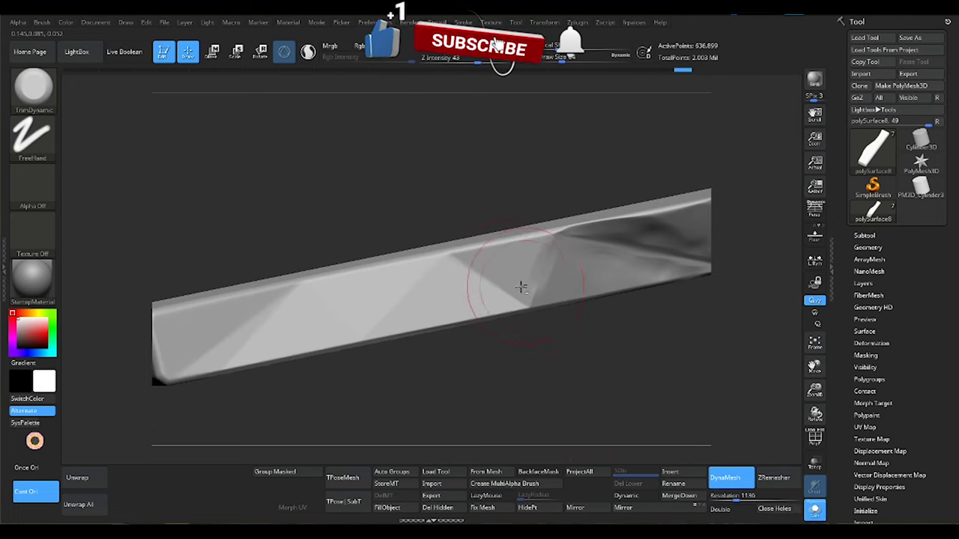
left_click_drag(445, 310, 643, 252)
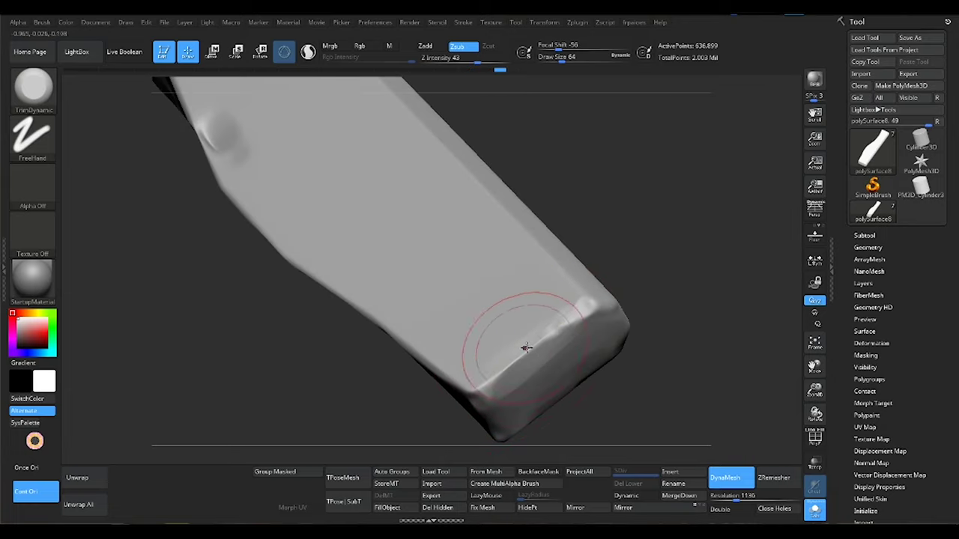
right_click_drag(583, 296, 516, 382)
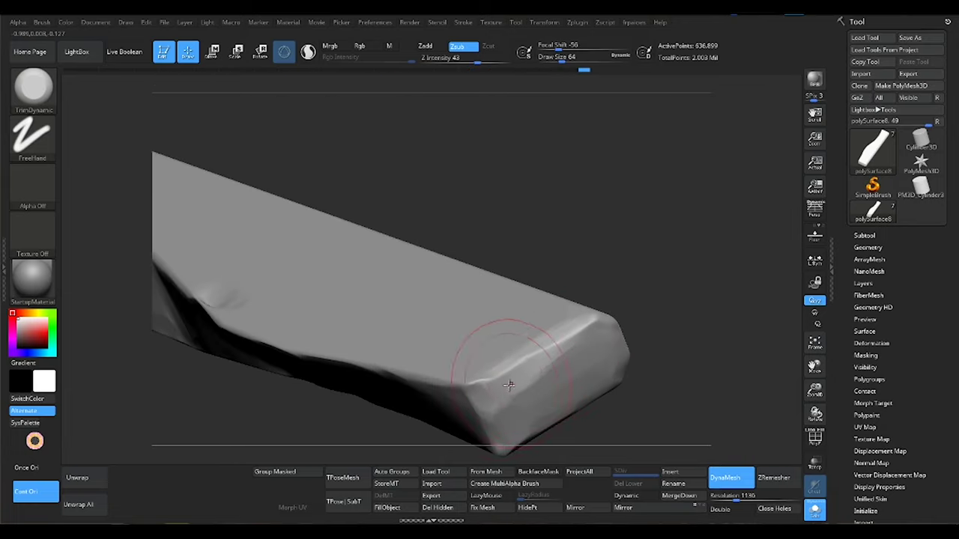
right_click_drag(609, 379, 522, 341)
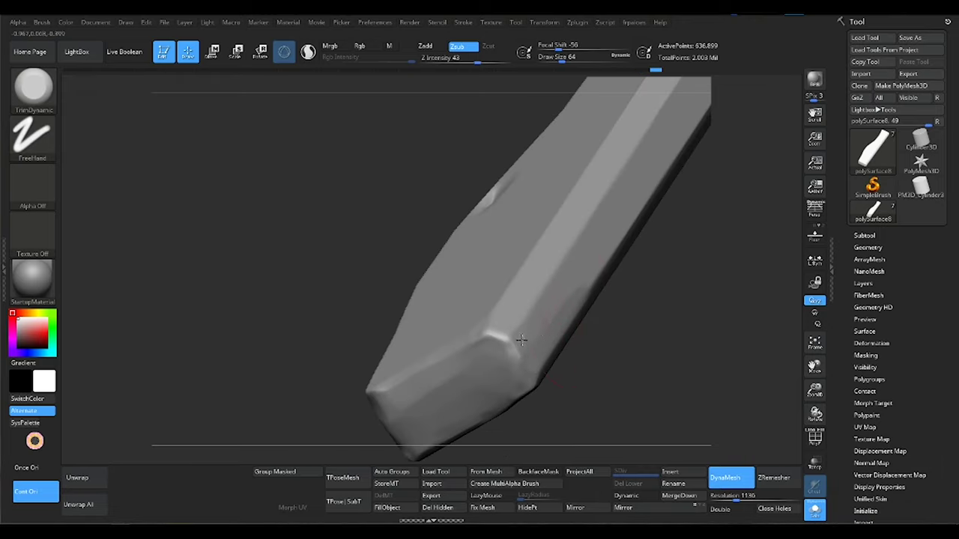
right_click_drag(634, 192, 554, 292)
mouse_move(551, 253)
right_mouse_down()
mouse_move(495, 341)
mouse_move(469, 299)
mouse_move(497, 367)
mouse_move(428, 328)
right_mouse_up()
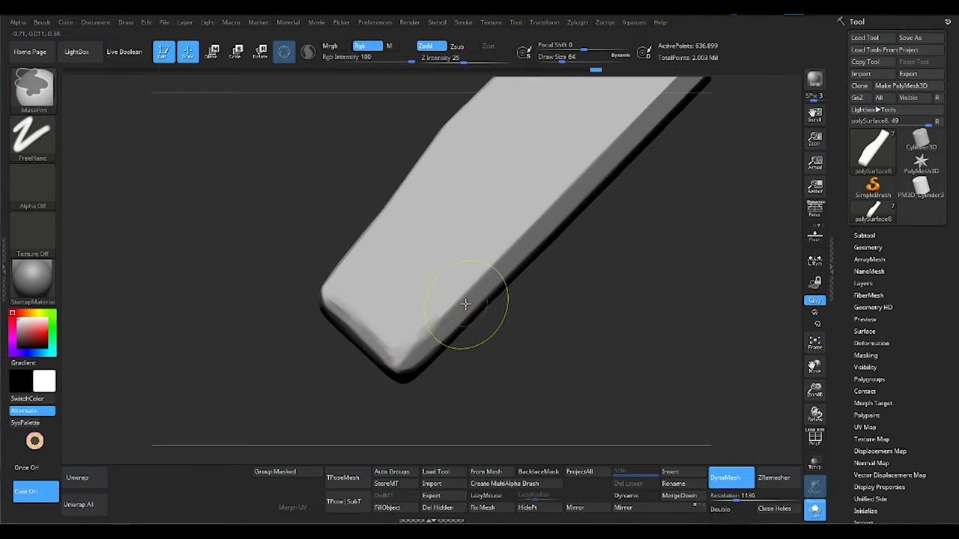
right_click_drag(357, 318, 357, 344)
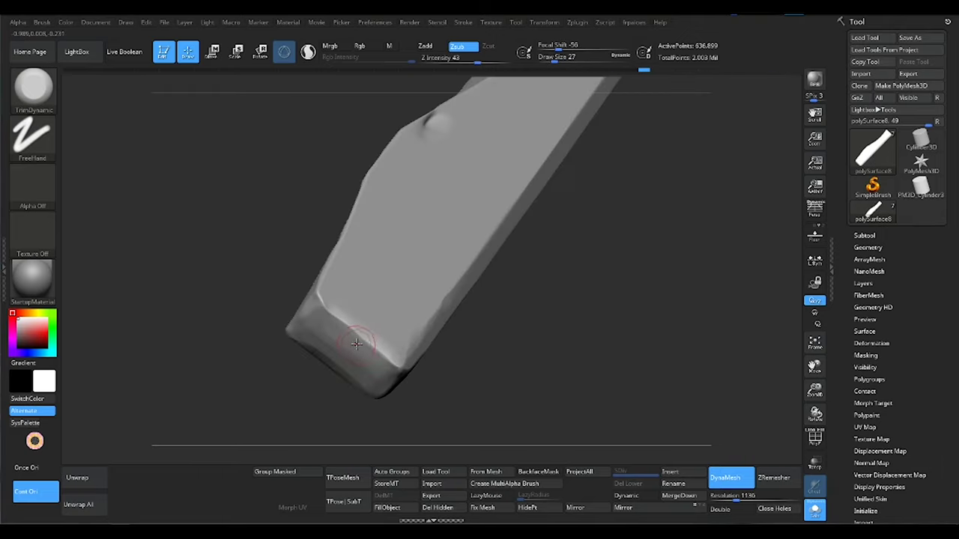
mouse_move(395, 370)
right_mouse_down()
mouse_move(360, 357)
mouse_move(334, 295)
mouse_move(456, 358)
right_mouse_up()
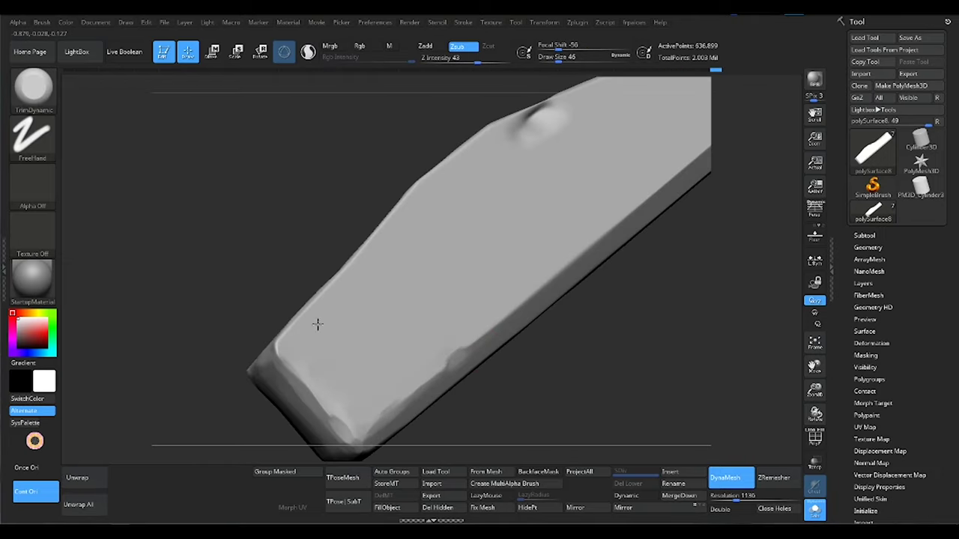
mouse_move(329, 302)
right_mouse_down()
mouse_move(417, 247)
mouse_move(423, 318)
right_mouse_up()
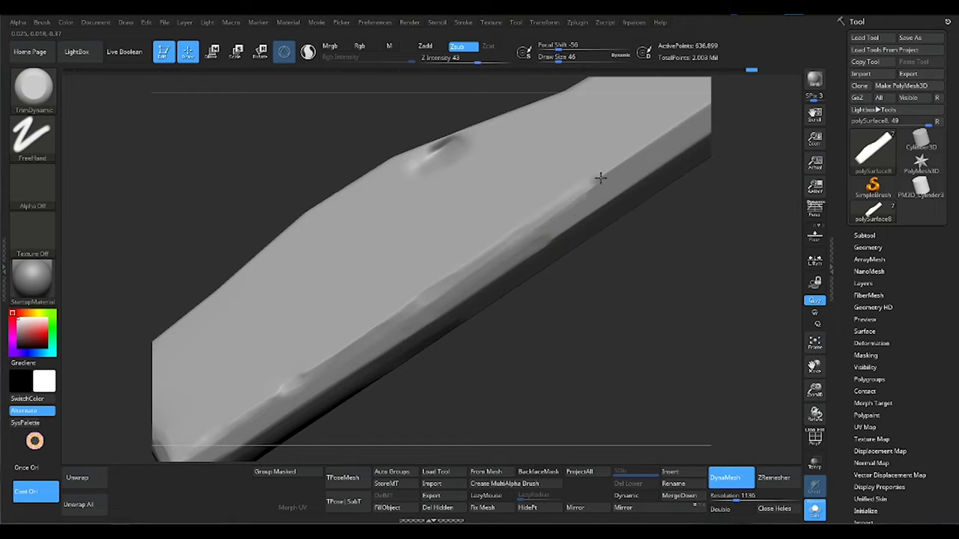
mouse_move(600, 177)
right_mouse_down()
mouse_move(646, 167)
mouse_move(647, 191)
right_mouse_up()
mouse_move(483, 297)
right_mouse_down()
mouse_move(428, 268)
mouse_move(454, 336)
mouse_move(368, 360)
right_mouse_up()
Resize the TrimDynamic brush and carve more worn chips around the first plank's end
key("s")
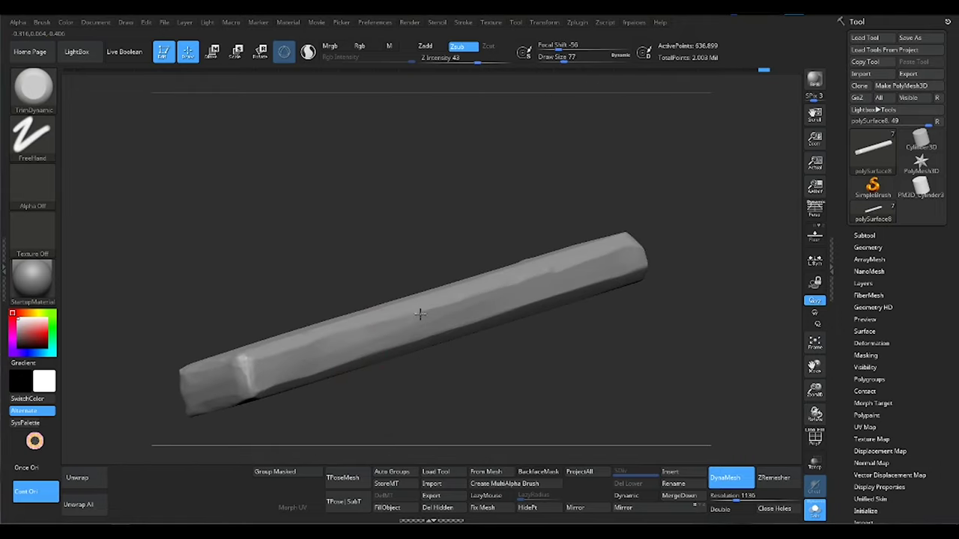
right_click_drag(596, 270, 398, 325)
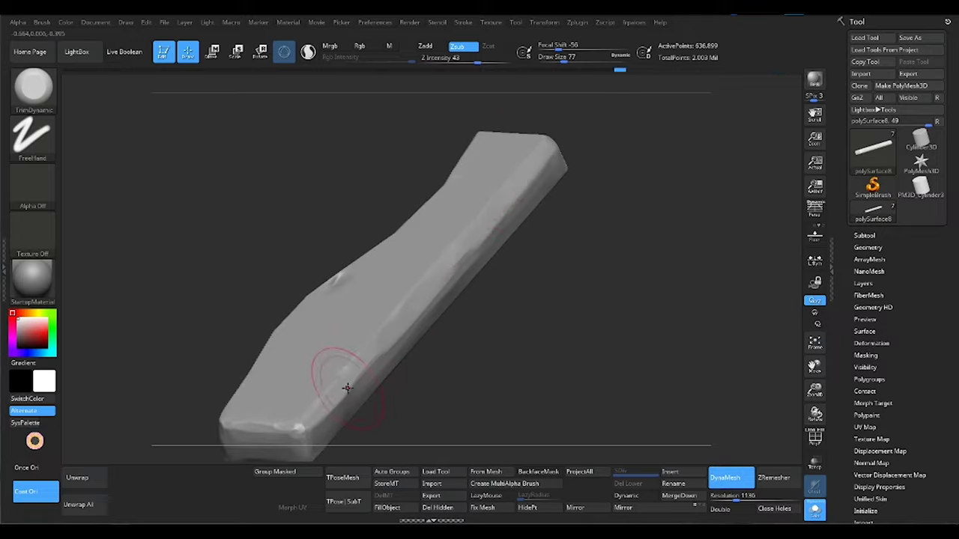
mouse_move(341, 385)
right_mouse_down()
mouse_move(353, 313)
mouse_move(312, 370)
right_mouse_up()
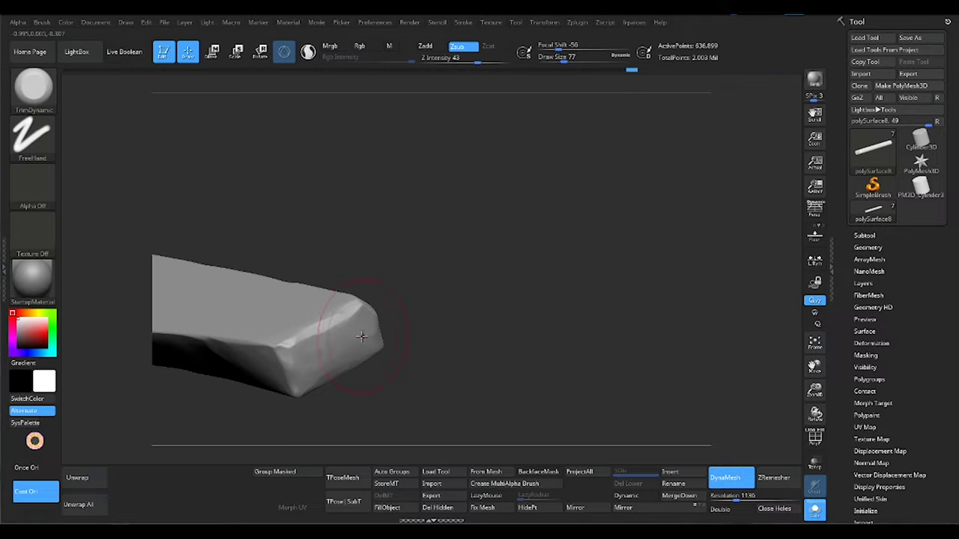
right_click_drag(361, 337, 313, 305)
mouse_move(256, 347)
right_mouse_down()
mouse_move(524, 191)
mouse_move(426, 286)
mouse_move(488, 229)
mouse_move(463, 238)
mouse_move(487, 246)
right_mouse_up()
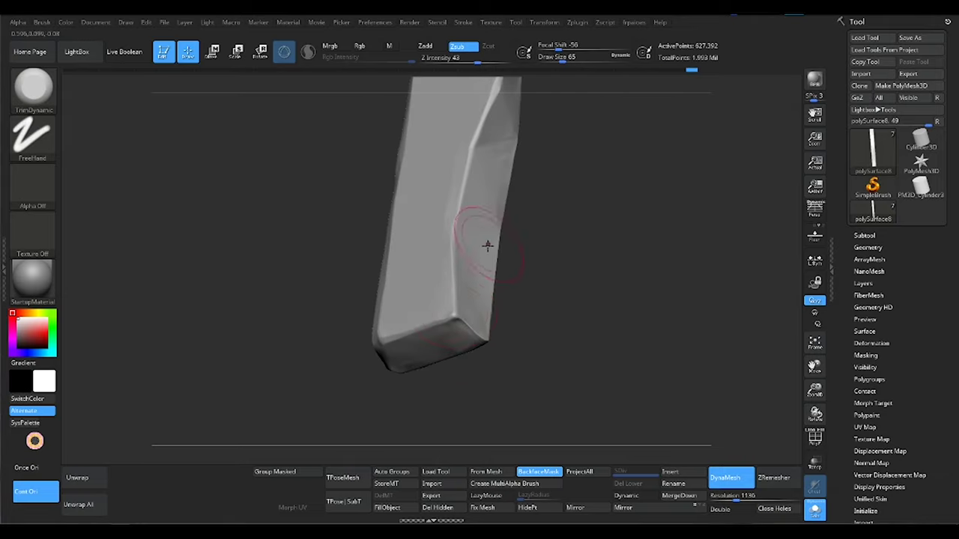
mouse_move(488, 341)
right_mouse_down()
mouse_move(432, 220)
mouse_move(360, 282)
mouse_move(505, 293)
mouse_move(420, 327)
right_mouse_up()
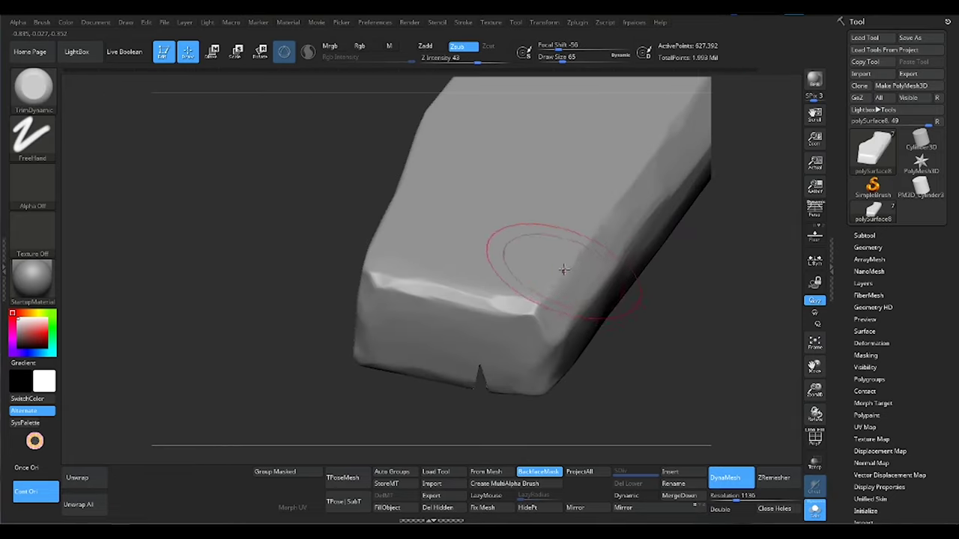
Slice straight angled ClipCurve cuts across the plank, then select the polySurface7 subtool
mouse_move(564, 269)
right_mouse_down()
mouse_move(569, 298)
mouse_move(550, 284)
right_mouse_up()
left_click_drag(560, 284, 619, 349, "ctrl+shift")
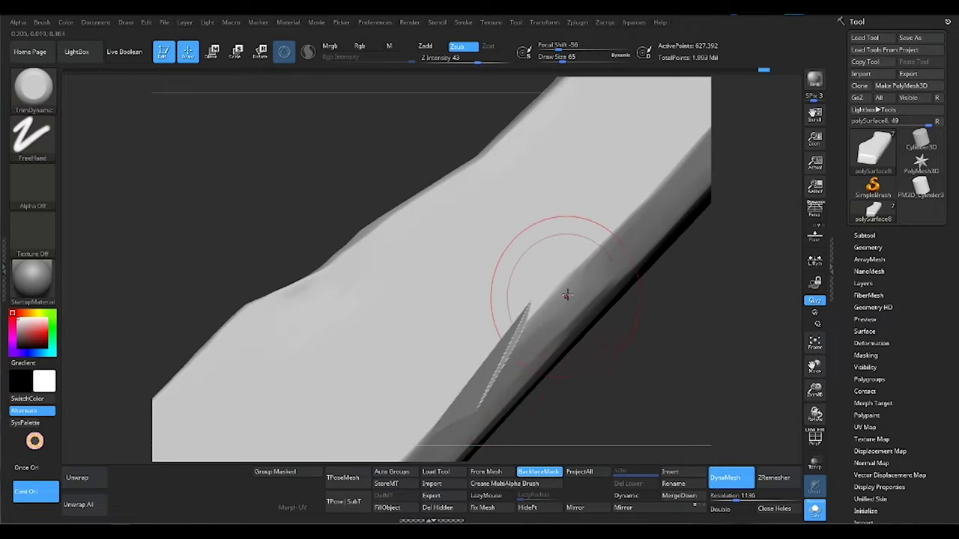
mouse_move(636, 251)
left_mouse_down("ctrl+shift")
mouse_move(593, 299)
mouse_move(557, 192)
mouse_move(629, 265)
mouse_move(523, 208)
mouse_move(540, 206)
left_mouse_up("ctrl+shift")
mouse_move(599, 145)
left_mouse_down()
mouse_move(522, 242)
mouse_move(569, 299)
mouse_move(617, 218)
left_mouse_up()
mouse_move(587, 267)
left_mouse_down()
mouse_move(516, 225)
mouse_move(582, 397)
mouse_move(564, 347)
mouse_move(289, 299)
mouse_move(455, 347)
left_mouse_up()
left_click(289, 300, "alt")
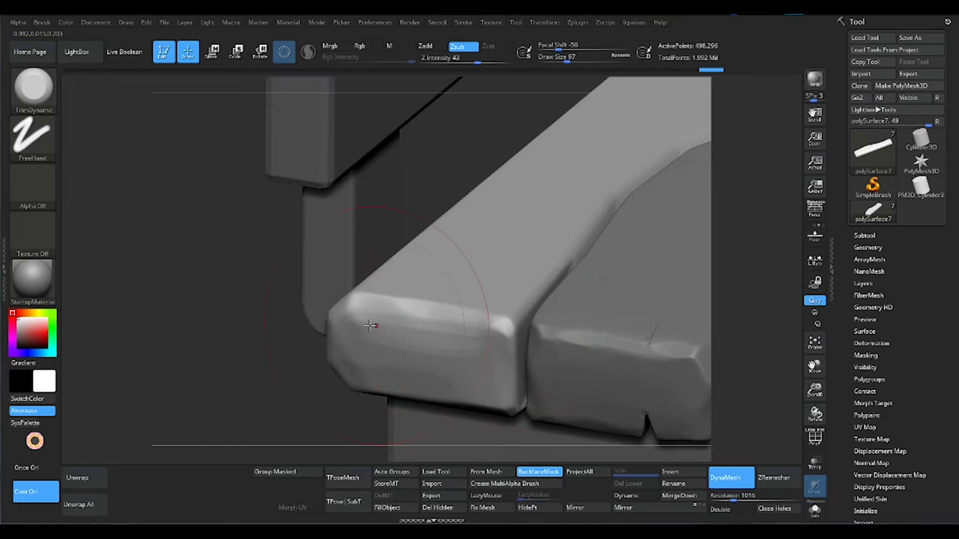
Trim flat, faceted chips into the second plank's edges with TrimDynamic
mouse_move(505, 376)
left_mouse_down()
mouse_move(438, 325)
mouse_move(434, 381)
mouse_move(440, 349)
left_mouse_up()
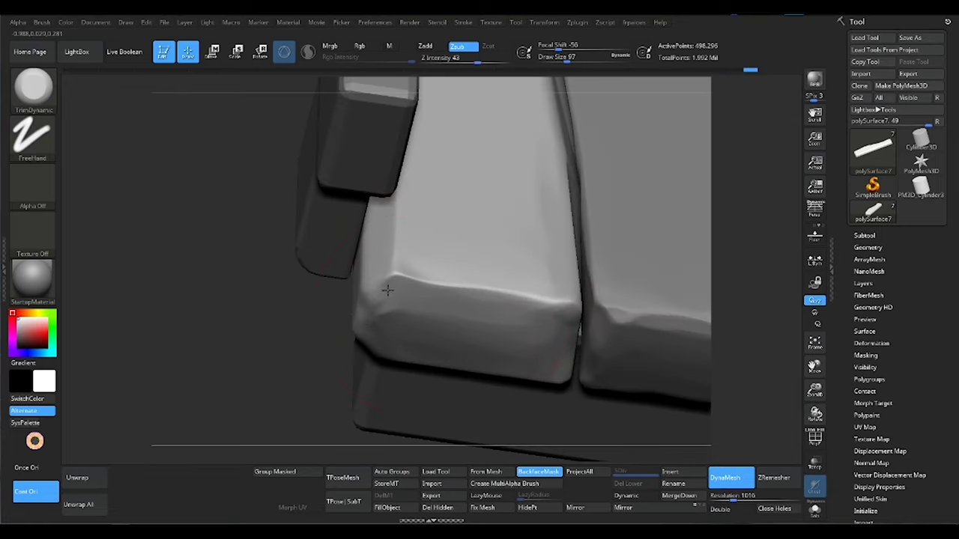
mouse_move(499, 324)
left_mouse_down()
mouse_move(501, 244)
mouse_move(519, 272)
mouse_move(490, 343)
left_mouse_up()
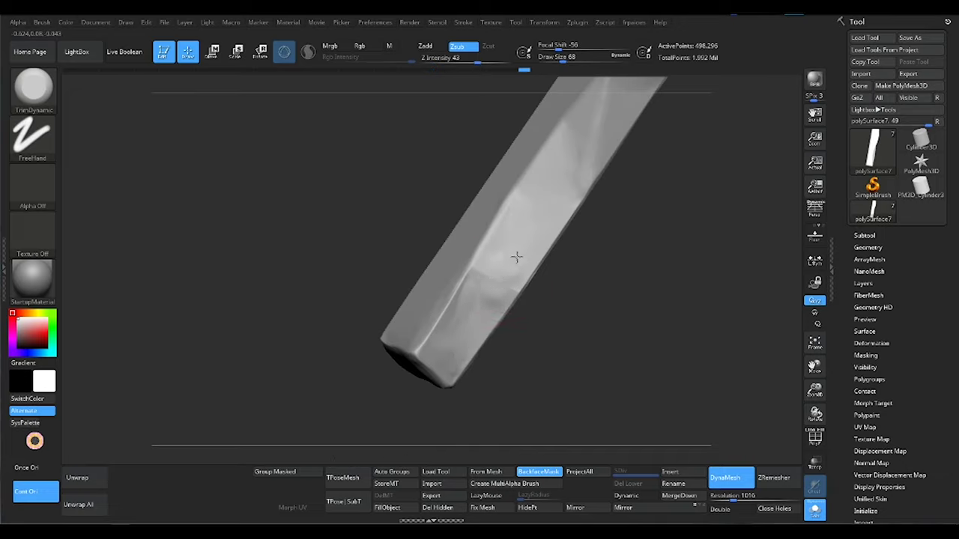
mouse_move(549, 232)
right_mouse_down()
mouse_move(492, 282)
mouse_move(495, 310)
right_mouse_up()
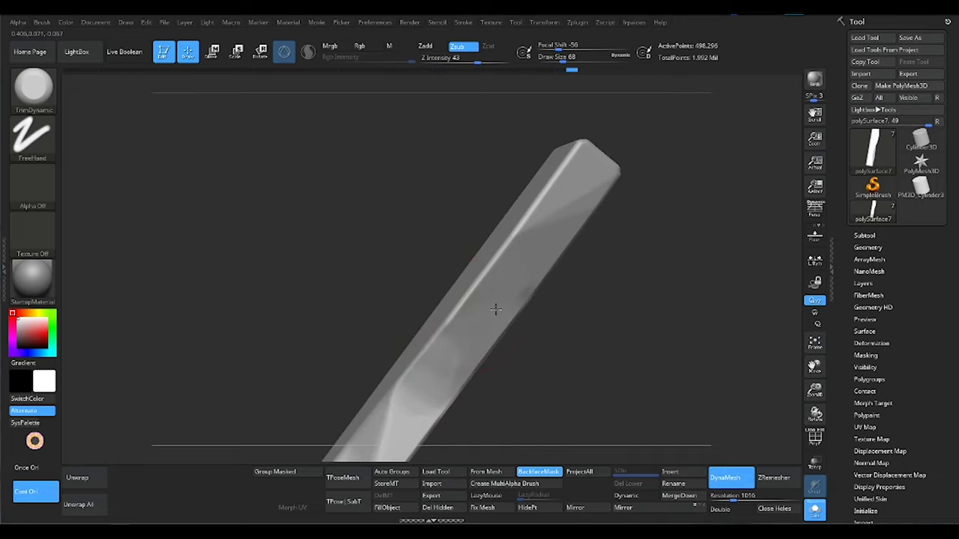
right_click_drag(537, 222, 481, 361)
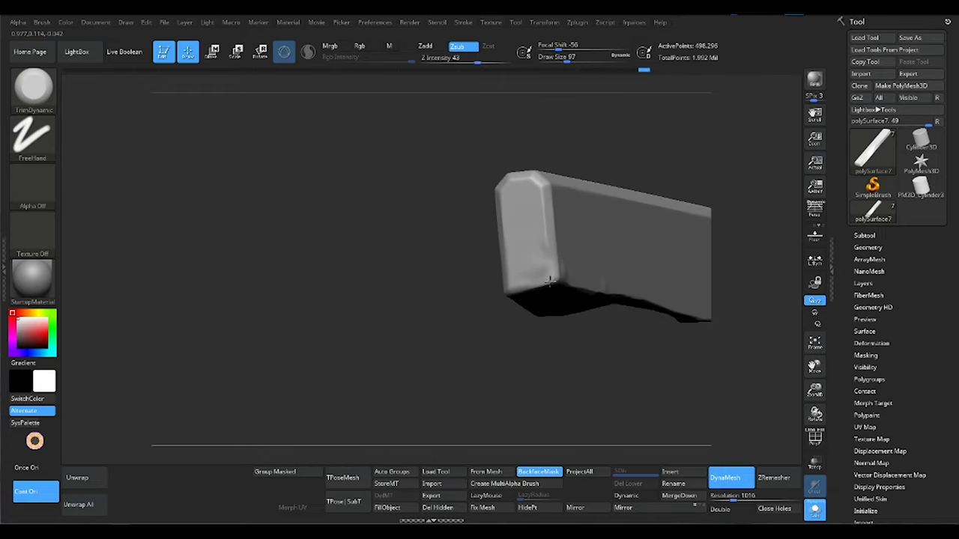
right_click_drag(477, 278, 477, 357)
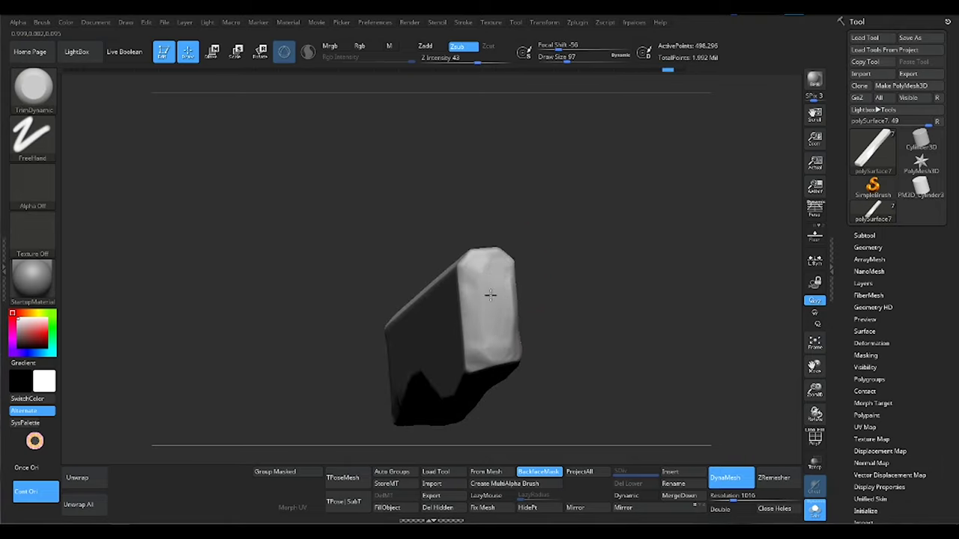
mouse_move(475, 257)
right_mouse_down()
mouse_move(481, 317)
mouse_move(462, 333)
mouse_move(420, 242)
mouse_move(364, 292)
mouse_move(418, 320)
right_mouse_up()
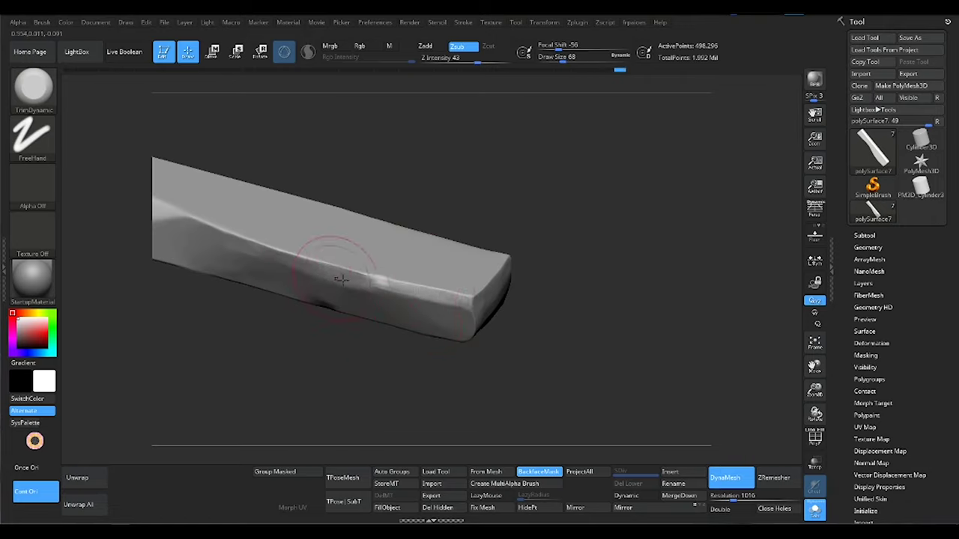
mouse_move(341, 279)
right_mouse_down()
mouse_move(439, 306)
mouse_move(454, 322)
right_mouse_up()
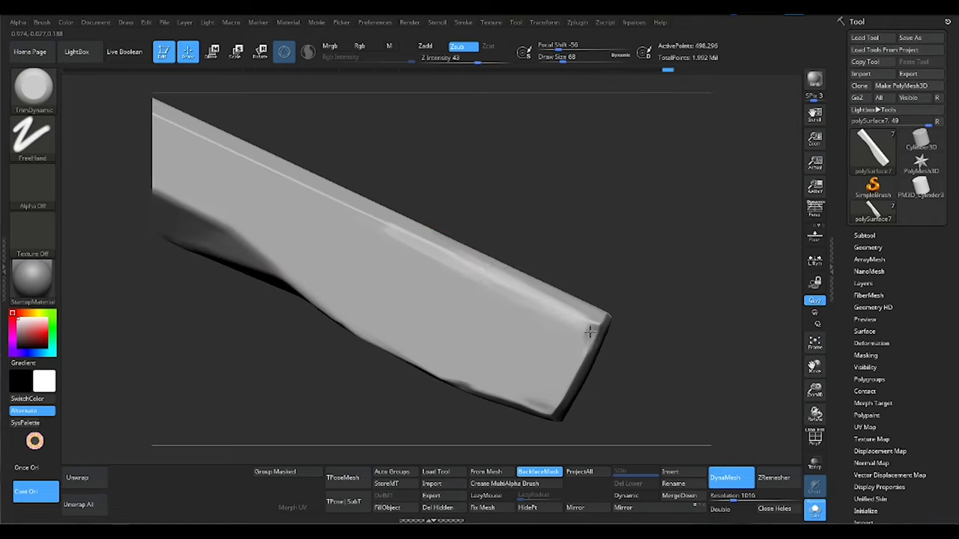
mouse_move(577, 321)
right_mouse_down()
mouse_move(589, 342)
mouse_move(599, 332)
mouse_move(527, 295)
mouse_move(567, 300)
mouse_move(498, 295)
mouse_move(495, 262)
mouse_move(484, 299)
right_mouse_up()
Snap to a straight side view and ClipCurve a vertical cut through the plank's end
right_click_drag(540, 247, 510, 279)
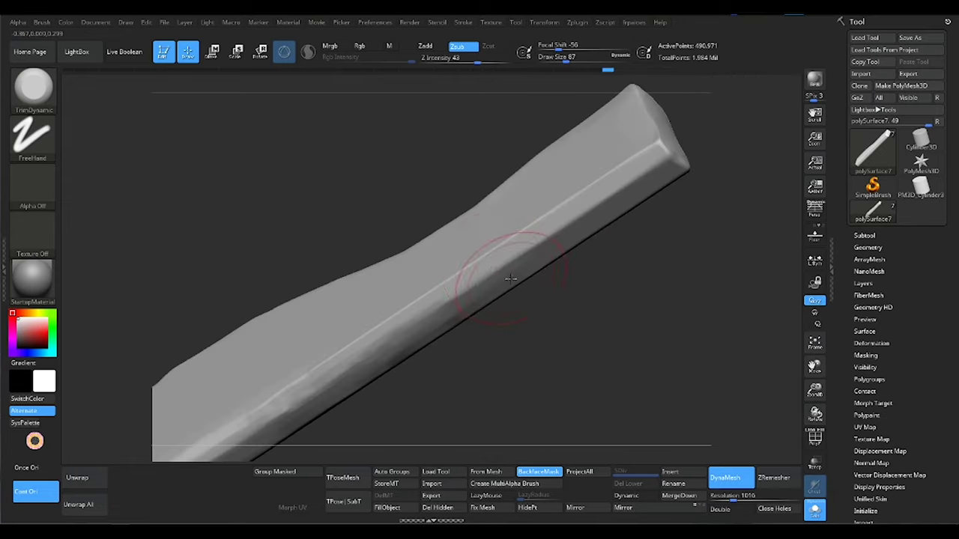
right_click_drag(657, 152, 607, 209)
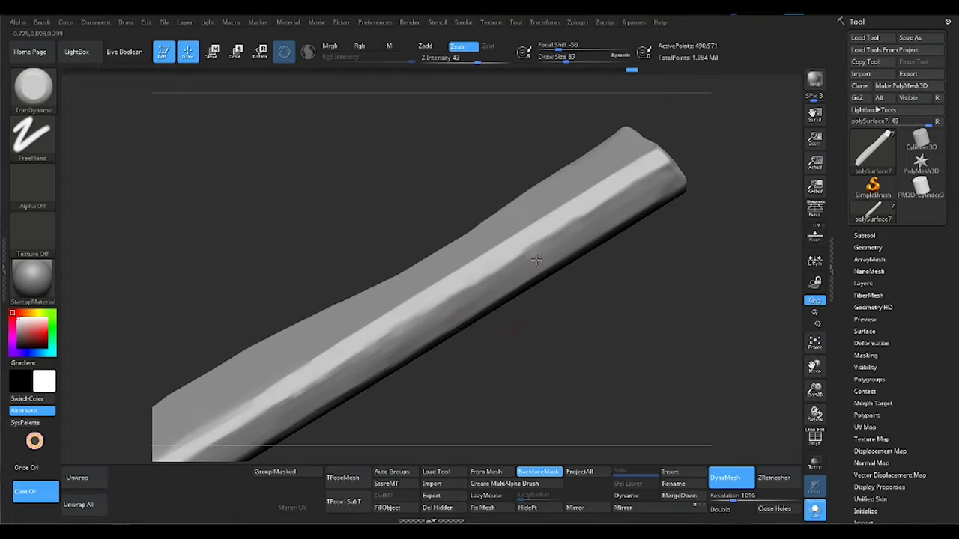
right_click_drag(546, 256, 582, 213)
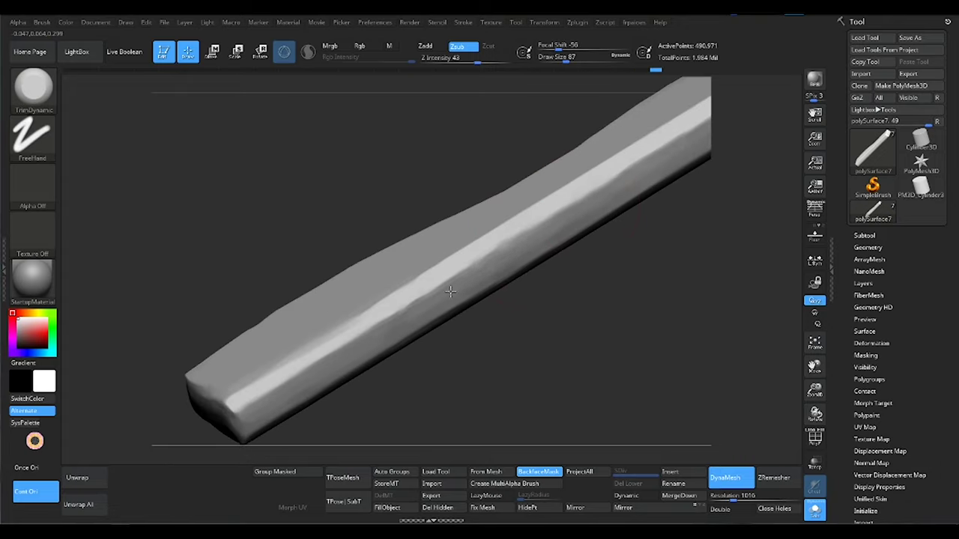
right_click_drag(451, 291, 537, 227)
mouse_move(655, 163)
right_mouse_down()
mouse_move(527, 278)
mouse_move(546, 180)
mouse_move(589, 205)
mouse_move(629, 191)
right_mouse_up()
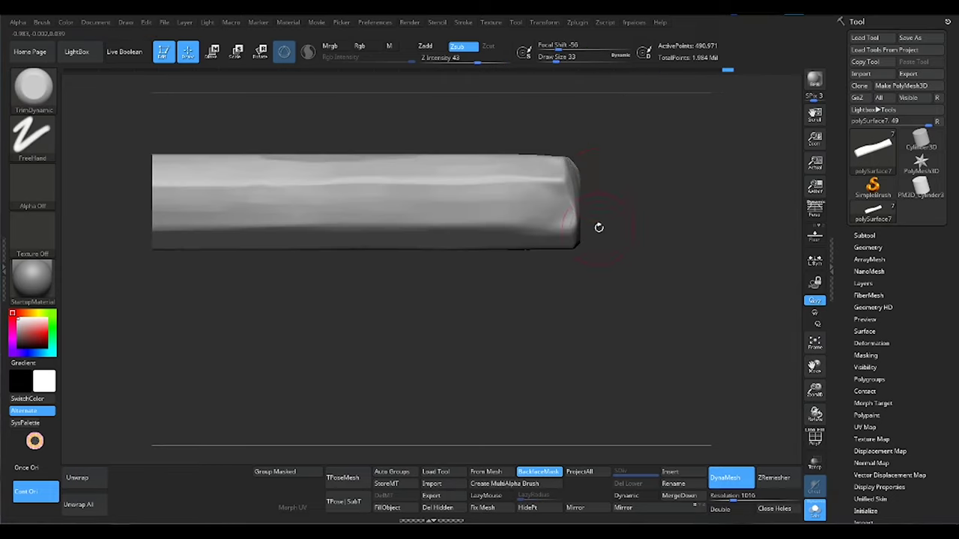
mouse_move(599, 225)
right_mouse_down()
mouse_move(552, 225)
mouse_move(552, 188)
mouse_move(506, 266)
mouse_move(557, 242)
right_mouse_up()
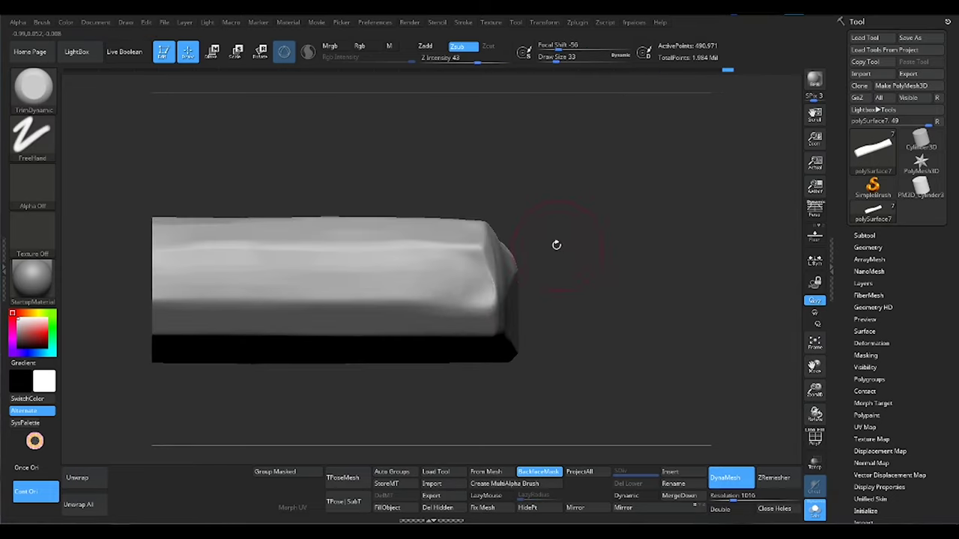
mouse_move(497, 203)
right_mouse_down("ctrl")
mouse_move(495, 304)
mouse_move(572, 182)
right_mouse_up("ctrl")
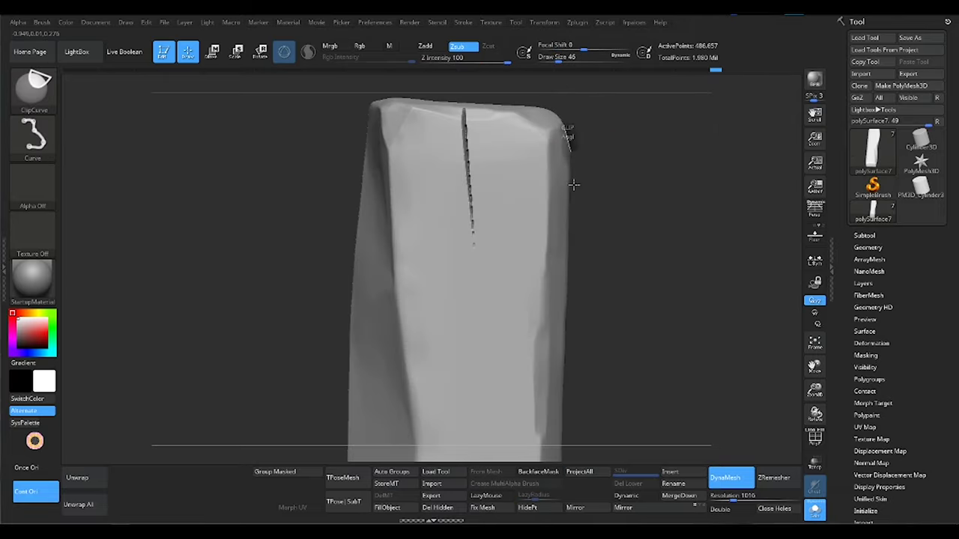
mouse_move(552, 272)
right_mouse_down()
mouse_move(556, 242)
mouse_move(548, 235)
mouse_move(531, 299)
mouse_move(412, 309)
mouse_move(480, 237)
mouse_move(532, 247)
mouse_move(306, 331)
right_mouse_up()
left_click_drag(303, 409, 308, 243, "ctrl+shift")
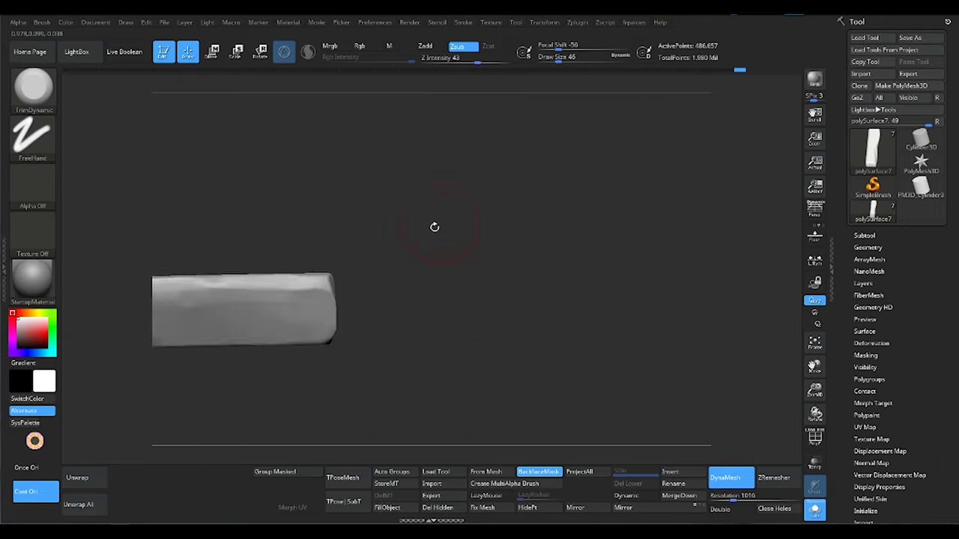
mouse_move(434, 225)
right_mouse_down()
mouse_move(364, 282)
mouse_move(552, 226)
right_mouse_up()
mouse_move(532, 301)
right_mouse_down()
mouse_move(460, 321)
mouse_move(471, 325)
right_mouse_up()
key("alt+Tab")
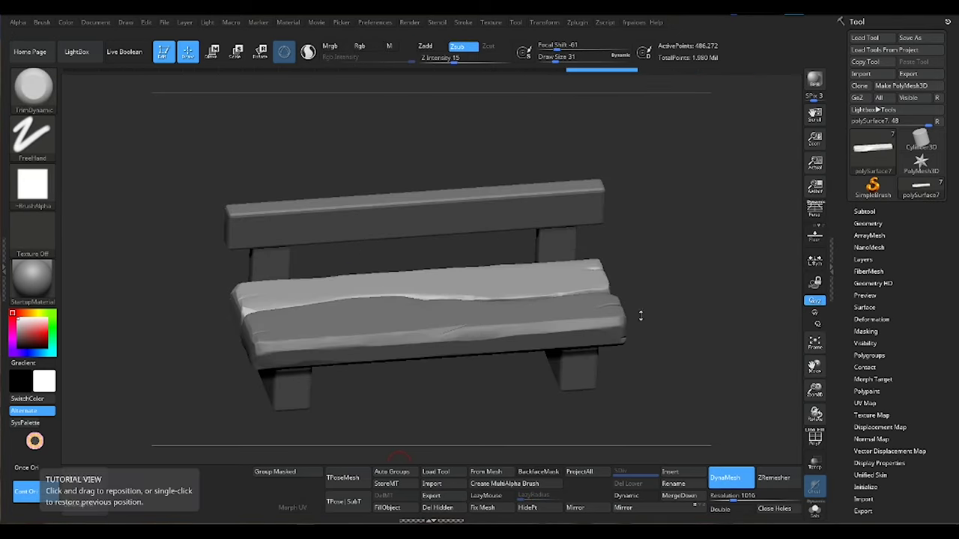
Make the backrest bar the active subtool and chip its edges
mouse_move(637, 315)
right_mouse_down()
mouse_move(552, 306)
mouse_move(530, 242)
right_mouse_up()
left_click(552, 307, "alt")
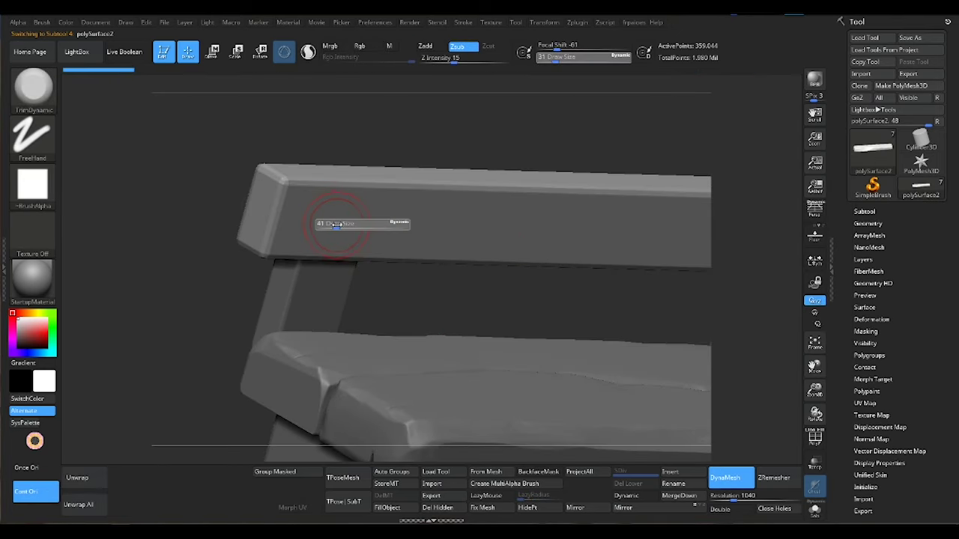
mouse_move(290, 204)
right_mouse_down()
mouse_move(276, 271)
mouse_move(301, 287)
mouse_move(370, 292)
mouse_move(397, 318)
right_mouse_up()
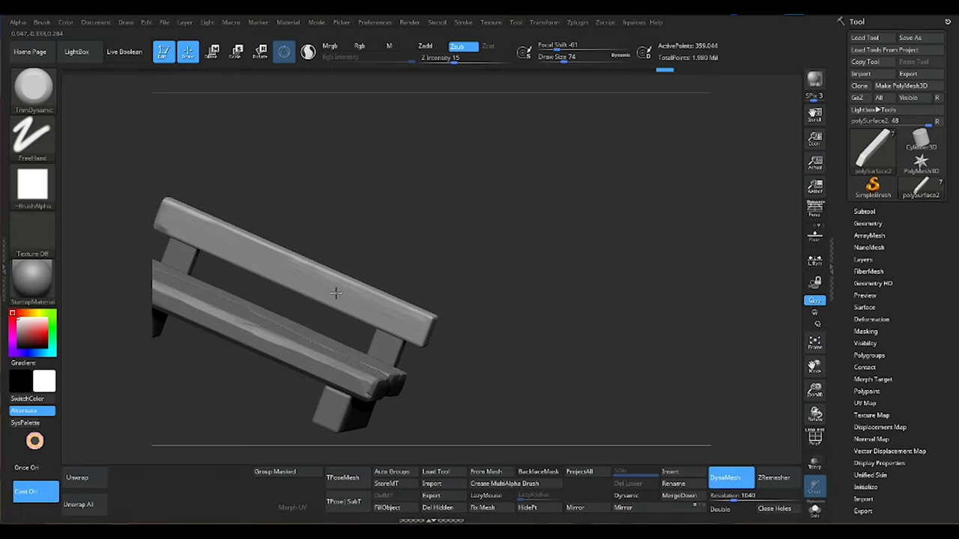
mouse_move(335, 292)
right_mouse_down()
mouse_move(336, 306)
mouse_move(282, 289)
right_mouse_up()
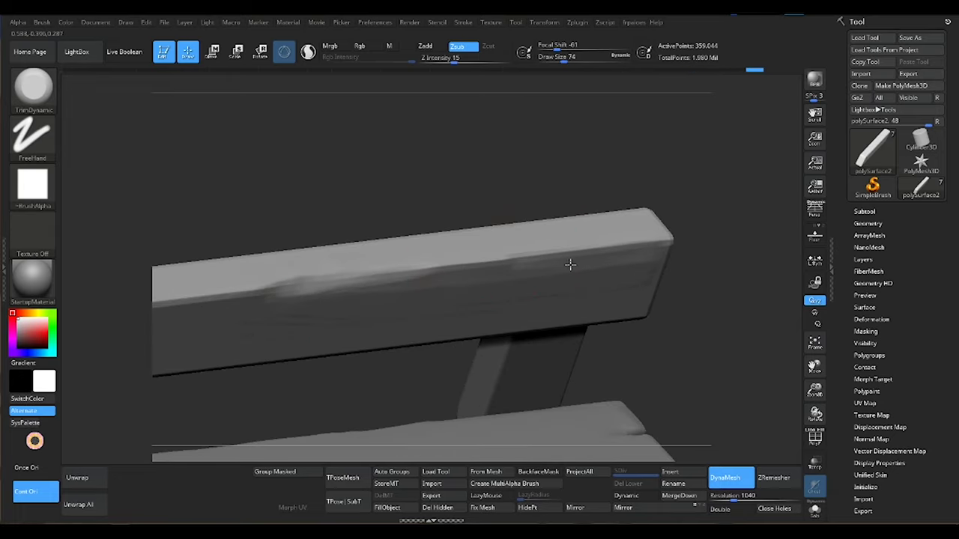
mouse_move(569, 264)
right_mouse_down()
mouse_move(604, 222)
mouse_move(633, 226)
right_mouse_up()
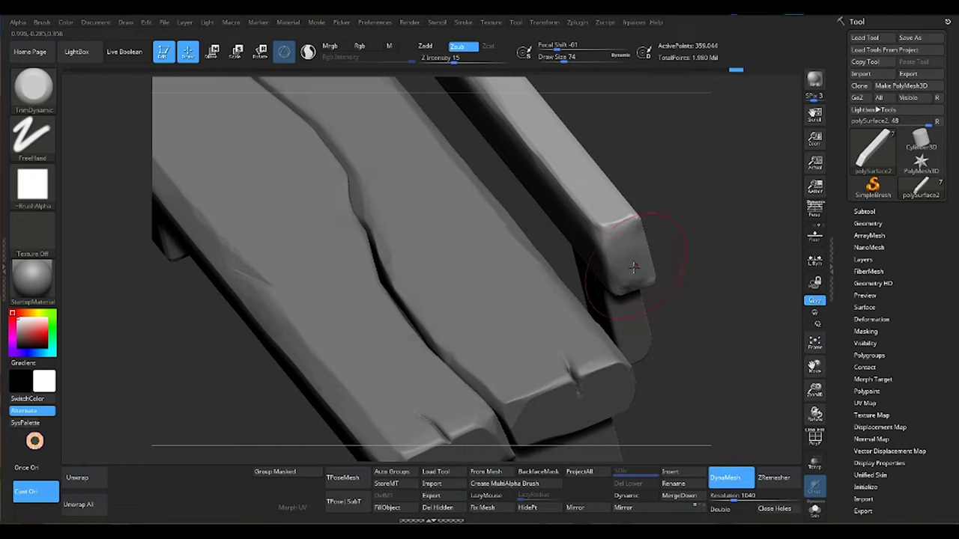
mouse_move(633, 268)
right_mouse_down()
mouse_move(642, 214)
mouse_move(627, 223)
mouse_move(578, 182)
mouse_move(492, 317)
mouse_move(520, 299)
mouse_move(492, 323)
mouse_move(524, 285)
mouse_move(556, 215)
mouse_move(505, 246)
mouse_move(470, 248)
right_mouse_up()
Curve-cut the backrest bar's end and enlarge the brush size to 71
key("ctrl+shift")
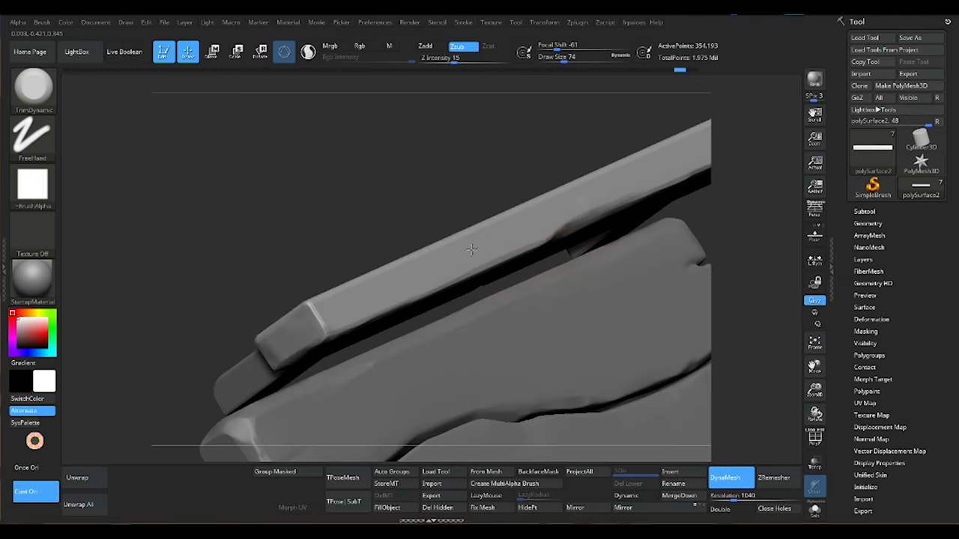
mouse_move(272, 348)
right_mouse_down()
mouse_move(251, 337)
mouse_move(445, 214)
mouse_move(507, 301)
mouse_move(407, 343)
right_mouse_up()
key("f")
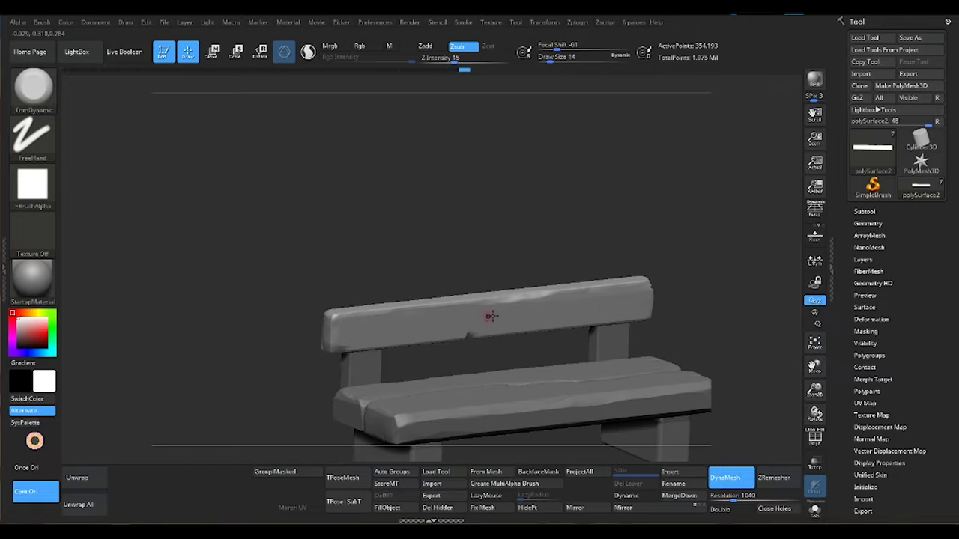
key("s")
left_click_drag(556, 284, 580, 285)
mouse_move(546, 299)
right_mouse_down()
mouse_move(449, 253)
mouse_move(552, 338)
right_mouse_up()
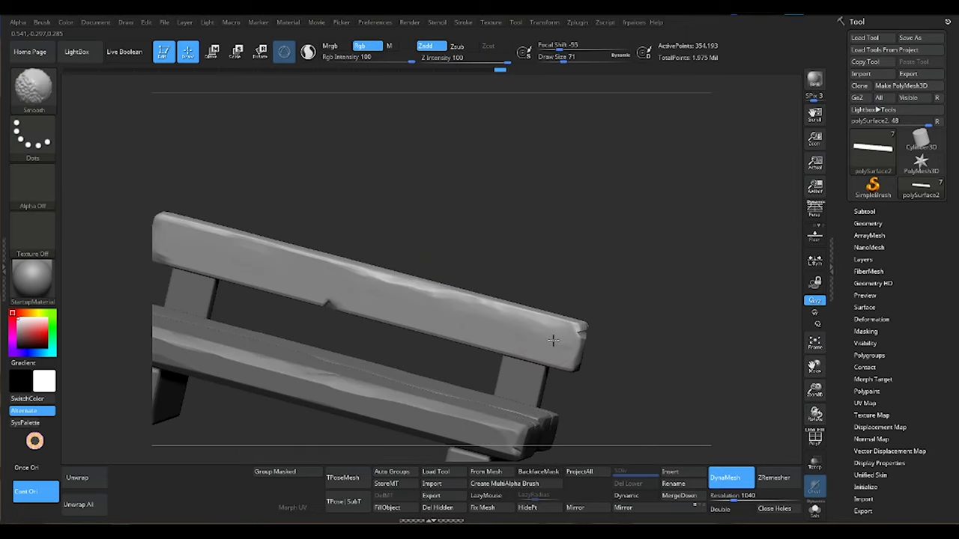
Clip the backrest slab's end square with vertical and angled ClipCurve lines
right_click_drag(427, 310, 501, 322)
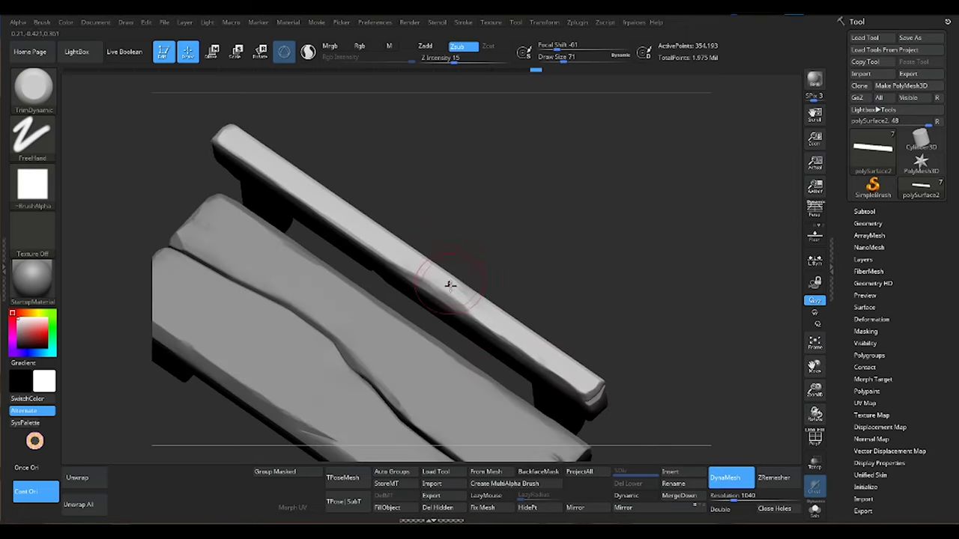
key("f")
right_click_drag(402, 178, 485, 252)
right_click_drag(458, 213, 404, 202)
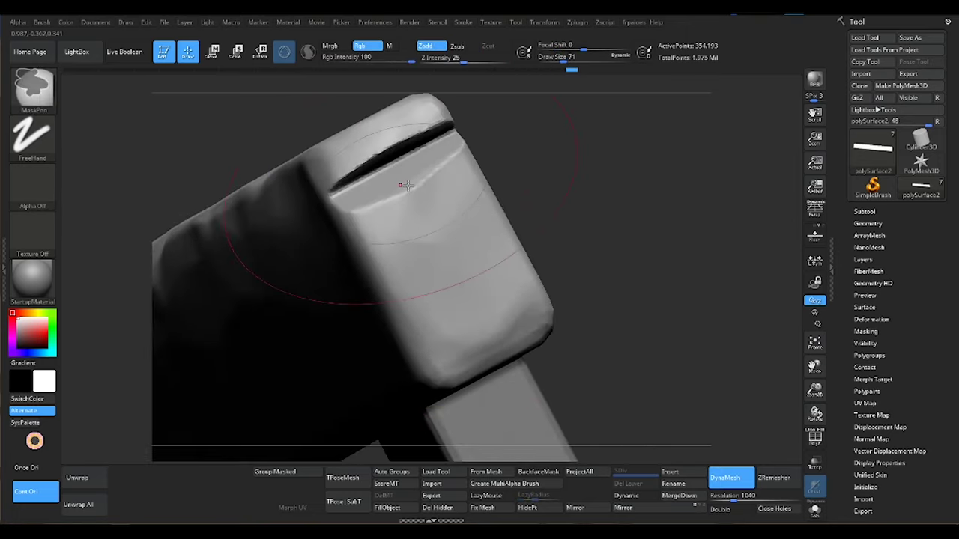
mouse_move(371, 147)
right_mouse_down()
mouse_move(310, 128)
mouse_move(395, 142)
right_mouse_up()
key("f")
left_click_drag(395, 142, 387, 305, "ctrl+shift")
left_click_drag(294, 304, 298, 251, "ctrl+shift")
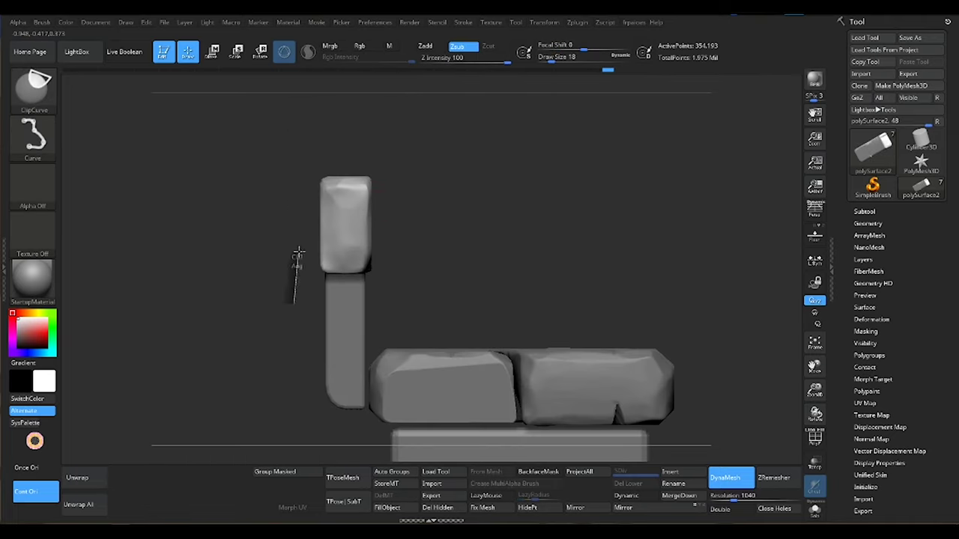
left_click_drag(299, 195, 346, 160, "ctrl+shift")
mouse_move(382, 196)
right_mouse_down()
mouse_move(411, 220)
mouse_move(531, 141)
right_mouse_up()
left_click_drag(487, 116, 489, 287, "ctrl+shift")
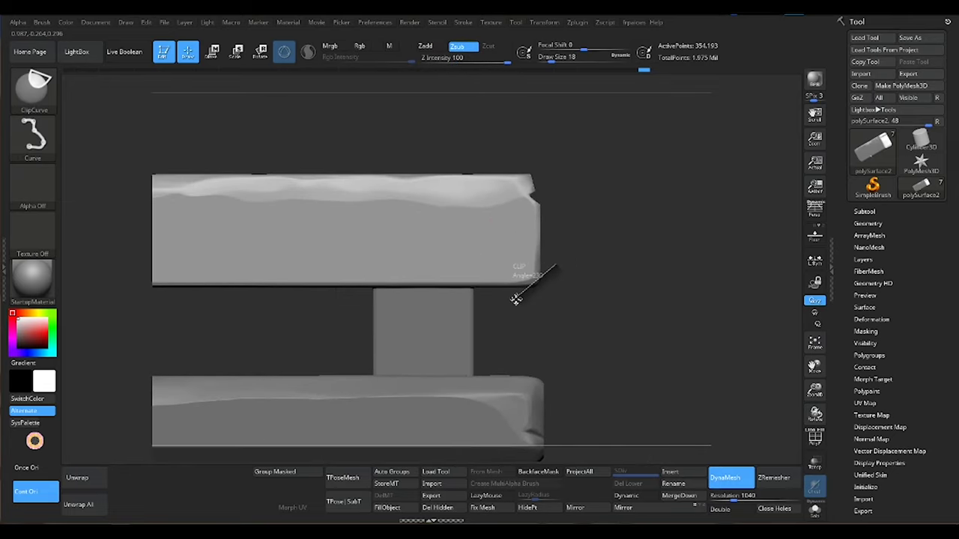
mouse_move(534, 272)
right_mouse_down()
mouse_move(539, 302)
mouse_move(559, 210)
mouse_move(516, 232)
mouse_move(473, 207)
mouse_move(398, 133)
mouse_move(390, 239)
mouse_move(370, 227)
right_mouse_up()
Chip more wear into the backrest corners and edges with TrimDynamic
mouse_move(414, 137)
right_mouse_down()
mouse_move(432, 219)
mouse_move(407, 252)
mouse_move(396, 180)
right_mouse_up()
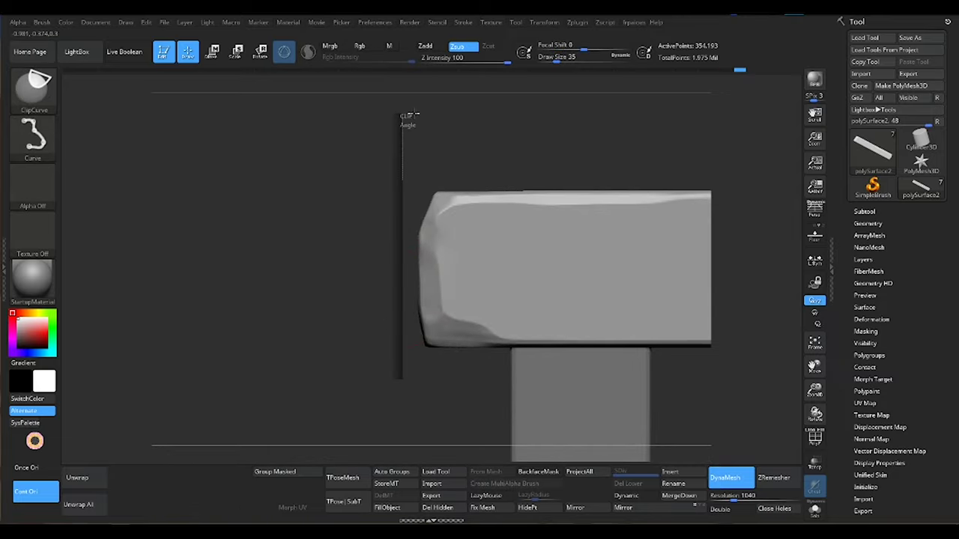
mouse_move(428, 140)
right_mouse_down()
mouse_move(450, 261)
mouse_move(421, 220)
mouse_move(465, 239)
mouse_move(462, 255)
mouse_move(517, 178)
mouse_move(535, 267)
mouse_move(507, 275)
right_mouse_up()
key("f")
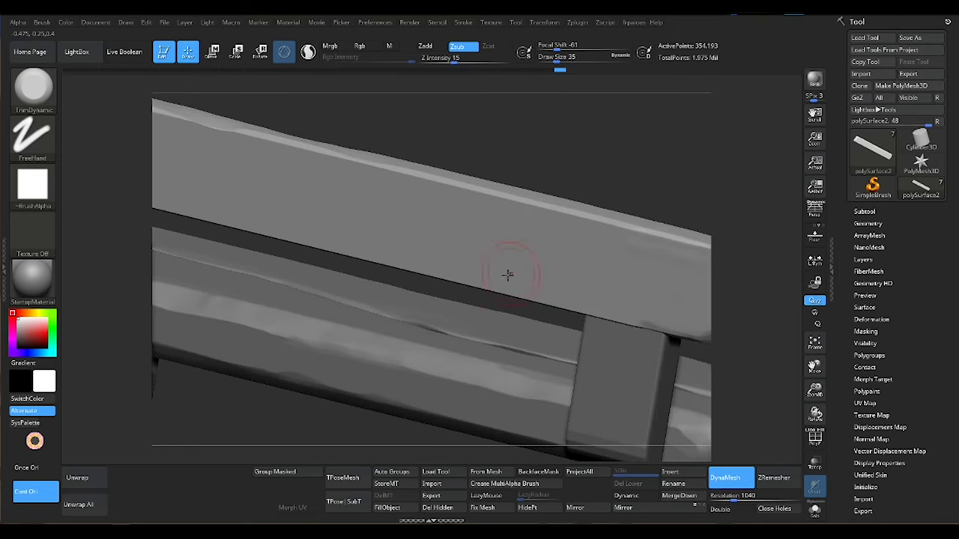
key("f")
right_click_drag(439, 230, 323, 193)
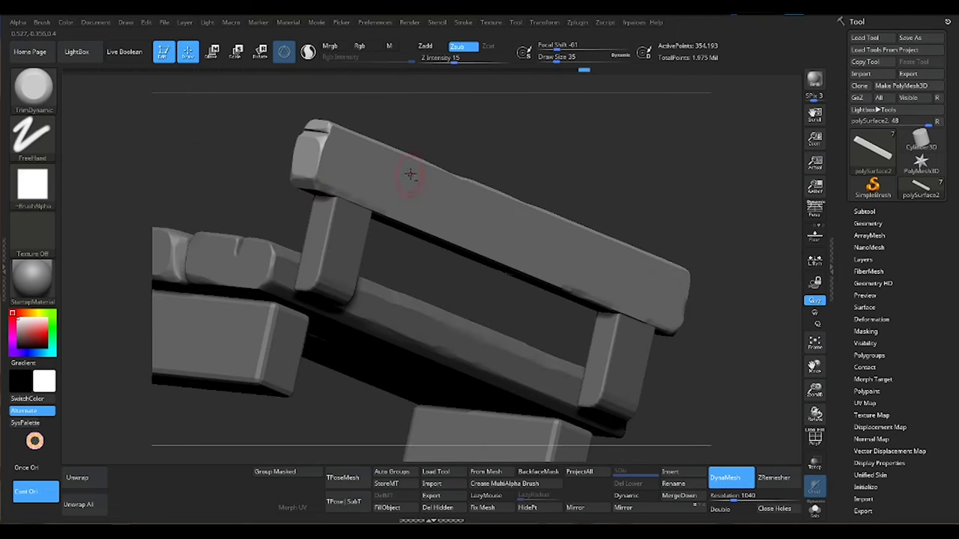
right_click_drag(410, 174, 443, 348)
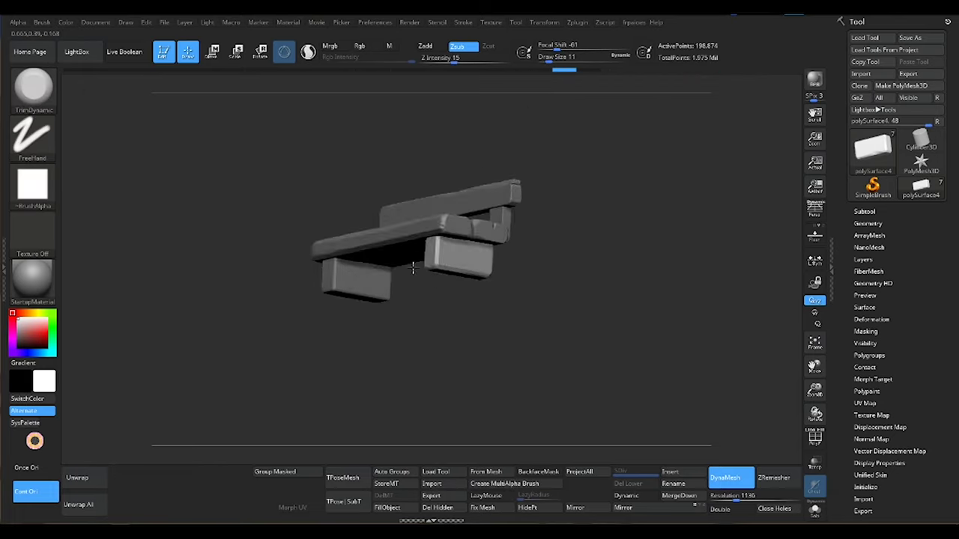
Resize the brush, switch to TrimDynamic and clip a vertical line down the leg block
key("s")
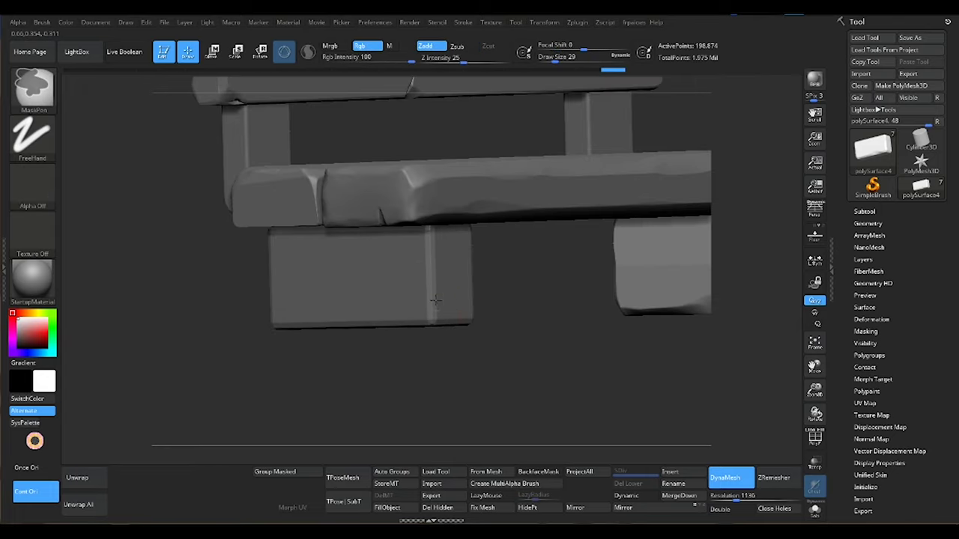
key("s")
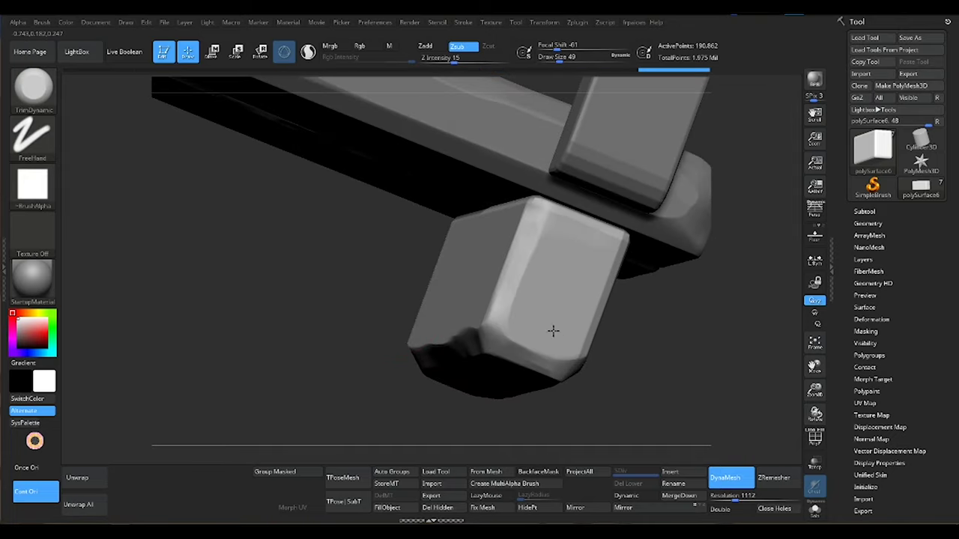
right_click_drag(553, 330, 499, 342)
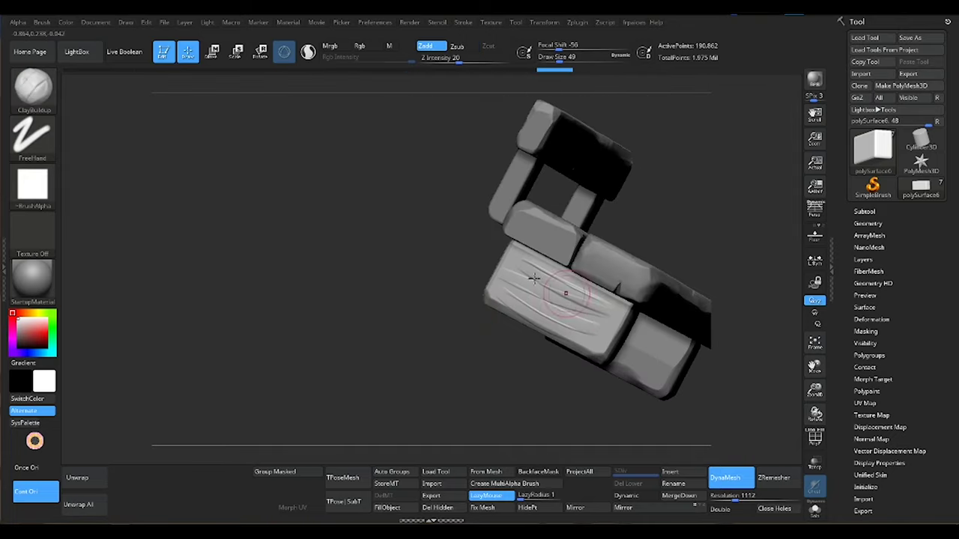
key("b")
key("t")
key("d")
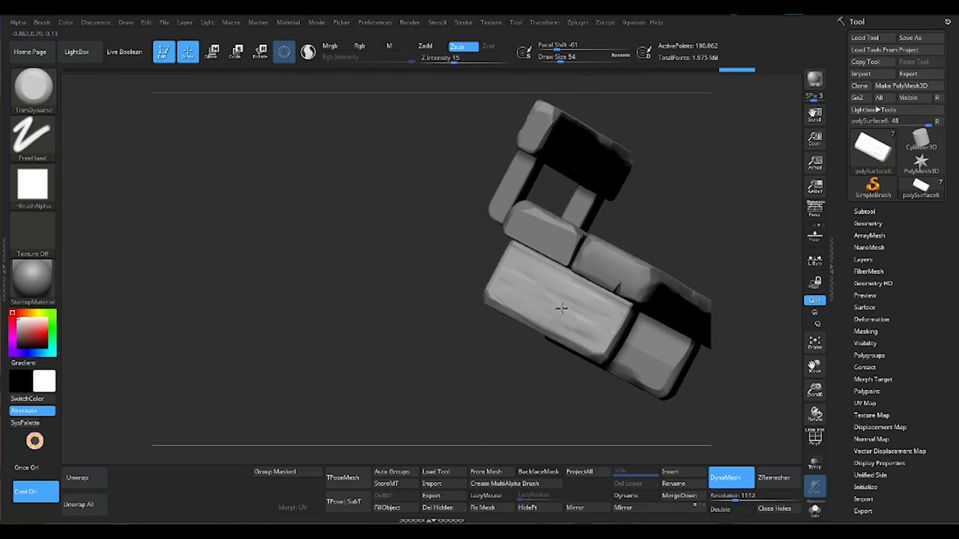
right_click_drag(561, 308, 486, 213)
left_click_drag(487, 214, 483, 387, "ctrl+shift")
Build up clay strokes on the lower leg block with ClayBuildup
key("b")
key("c")
key("b")
mouse_move(523, 198)
right_mouse_down()
mouse_move(505, 285)
mouse_move(559, 210)
mouse_move(599, 317)
right_mouse_up()
left_click_drag(427, 313, 514, 313)
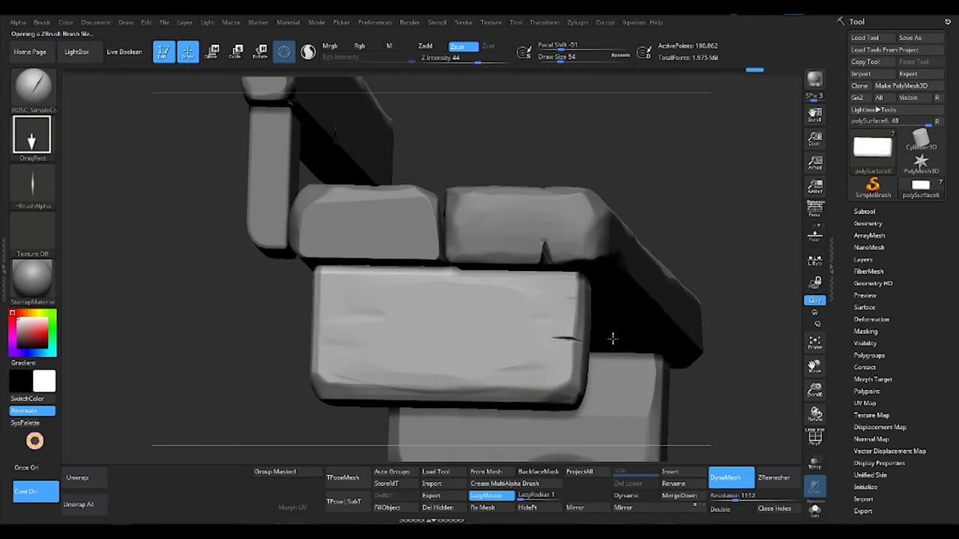
Make StylizedBench the active subtool and lower the brush intensity to 14 for the slash marks
left_click_drag(612, 338, 444, 393)
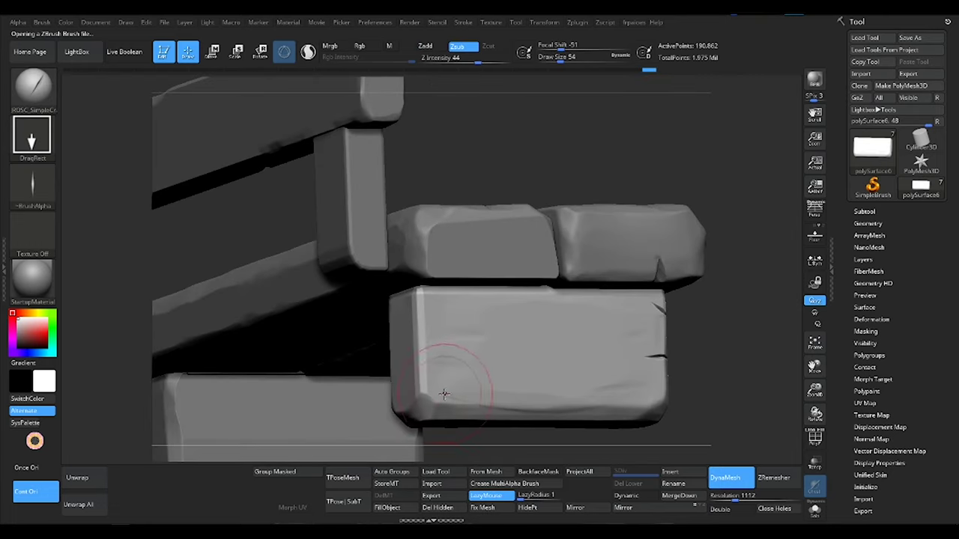
mouse_move(533, 340)
left_mouse_down()
mouse_move(449, 342)
mouse_move(352, 194)
mouse_move(550, 298)
mouse_move(400, 292)
mouse_move(463, 309)
mouse_move(436, 300)
left_mouse_up()
mouse_move(466, 241)
left_mouse_down()
mouse_move(471, 310)
mouse_move(438, 230)
mouse_move(345, 287)
mouse_move(381, 313)
mouse_move(427, 250)
mouse_move(539, 285)
mouse_move(473, 237)
mouse_move(502, 195)
mouse_move(457, 318)
mouse_move(445, 205)
mouse_move(370, 229)
mouse_move(312, 292)
mouse_move(334, 281)
mouse_move(346, 296)
left_mouse_up()
left_click(458, 318, "alt")
mouse_move(357, 263)
left_mouse_down()
mouse_move(347, 285)
mouse_move(539, 259)
mouse_move(581, 243)
mouse_move(524, 257)
left_mouse_up()
right_click(546, 252)
Frame the bench, zoom in on the seat and switch the brush to subtractive carving
key("f")
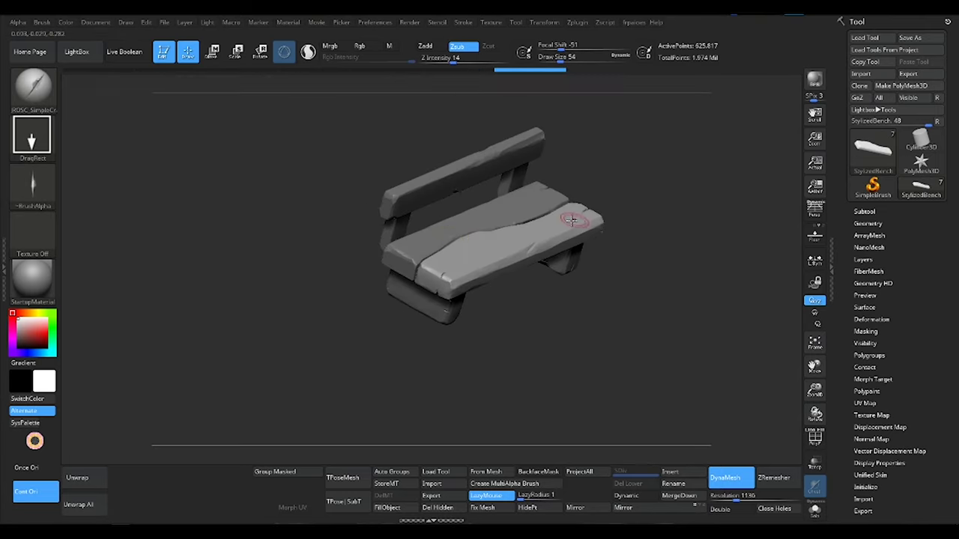
mouse_move(567, 214)
left_mouse_down()
mouse_move(359, 330)
mouse_move(349, 276)
mouse_move(332, 274)
mouse_move(475, 203)
left_mouse_up()
key("f")
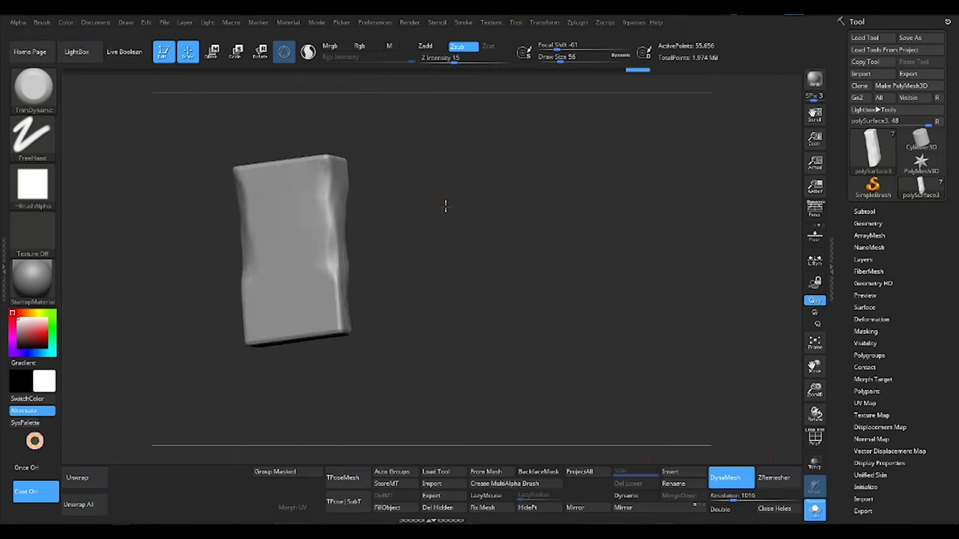
Clip two slices off the isolated leg block
left_click_drag(375, 137, 356, 384, "ctrl+shift")
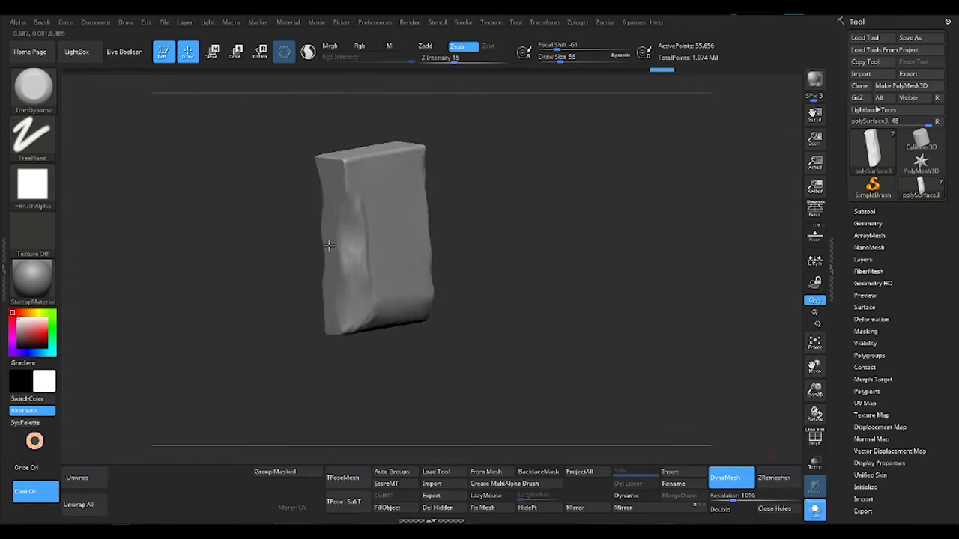
left_click_drag(418, 119, 382, 255, "ctrl+shift")
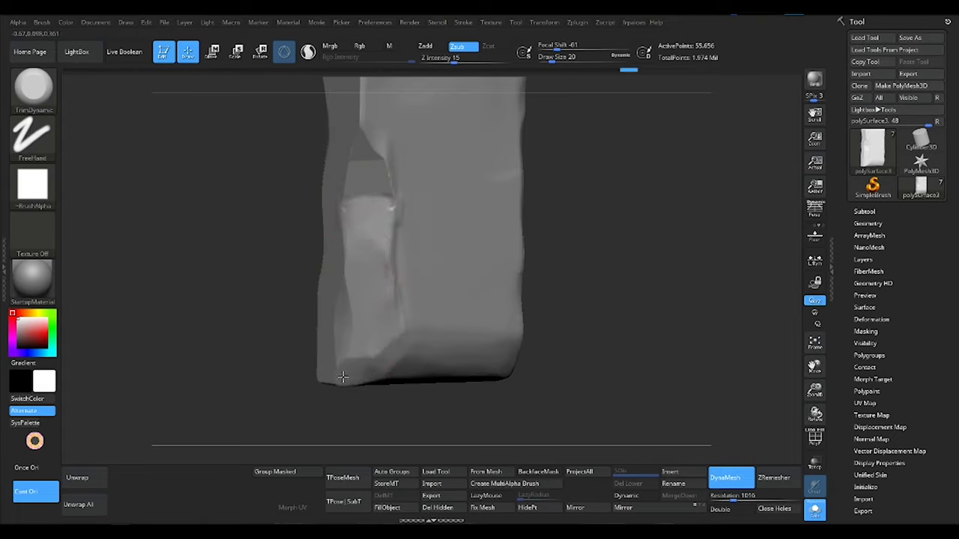
left_click_drag(370, 367, 337, 303)
mouse_move(358, 287)
left_mouse_down()
mouse_move(355, 253)
mouse_move(355, 376)
mouse_move(397, 339)
left_mouse_up()
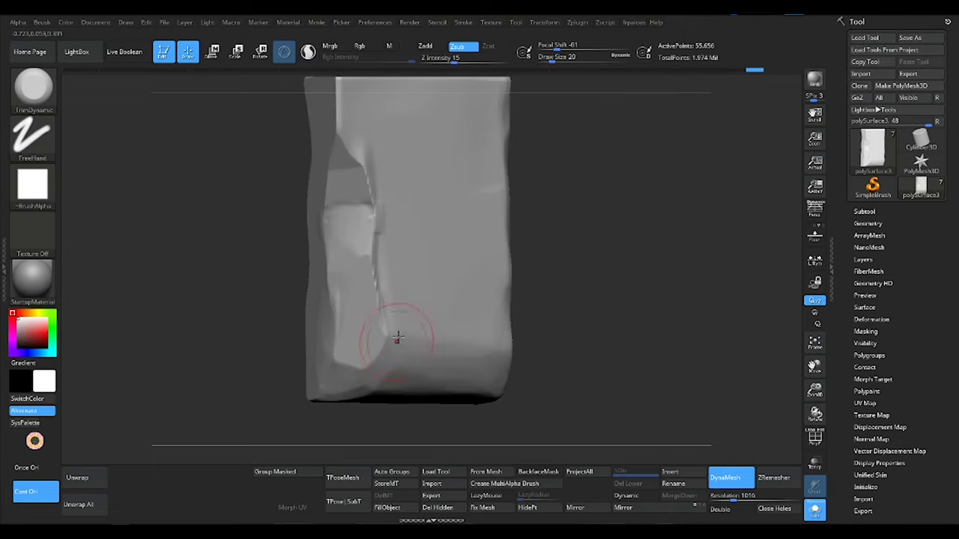
Trim the block's remaining faces, turn Solo off, and begin laying quads over the bench top
mouse_move(380, 368)
right_mouse_down()
mouse_move(431, 350)
mouse_move(456, 366)
mouse_move(425, 273)
mouse_move(535, 192)
mouse_move(522, 187)
mouse_move(520, 332)
mouse_move(487, 253)
mouse_move(475, 278)
right_mouse_up()
right_click_drag(530, 180, 513, 241)
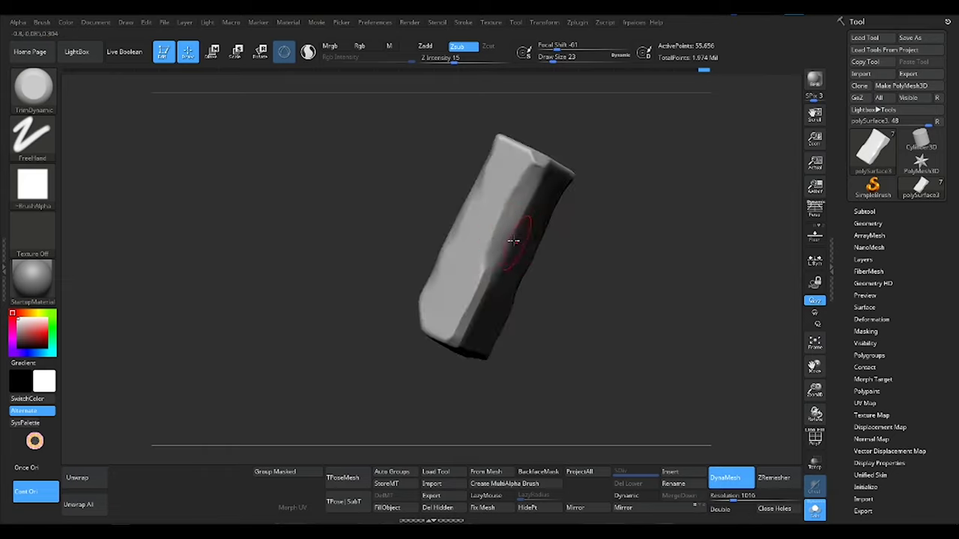
right_click_drag(508, 150, 470, 244)
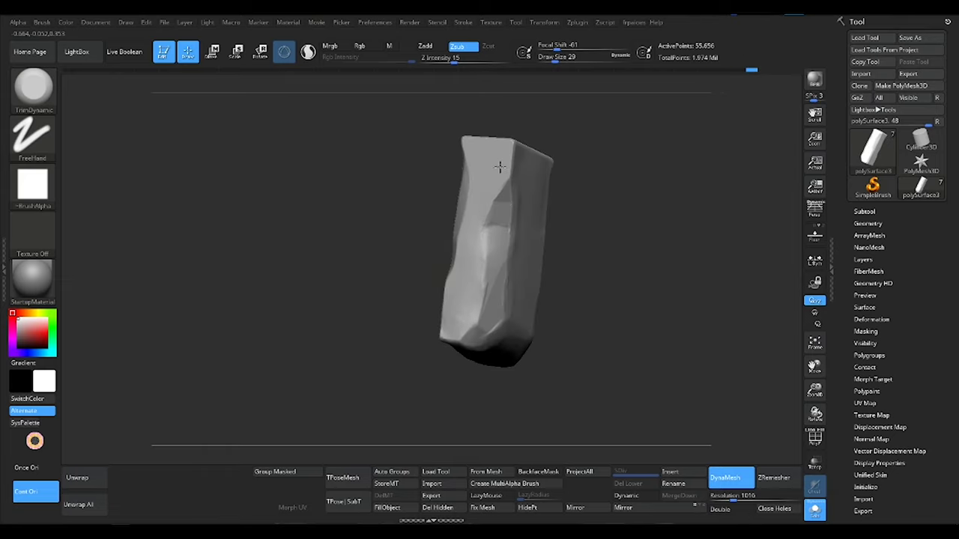
mouse_move(499, 166)
right_mouse_down()
mouse_move(561, 322)
mouse_move(514, 300)
mouse_move(569, 284)
right_mouse_up()
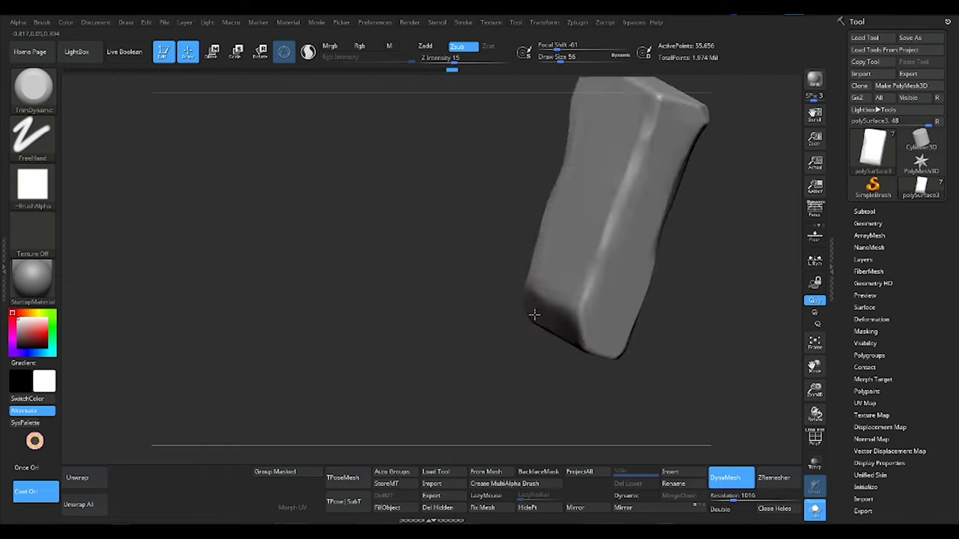
left_click(820, 512)
mouse_move(458, 320)
left_mouse_down()
mouse_move(524, 246)
mouse_move(586, 291)
mouse_move(621, 214)
left_mouse_up()
Extend the quad strip along the seat plank top and down its corner
mouse_move(500, 215)
left_mouse_down("alt")
mouse_move(513, 247)
mouse_move(601, 199)
mouse_move(717, 269)
left_mouse_up("alt")
middle_click_drag(717, 269, 564, 260, "alt")
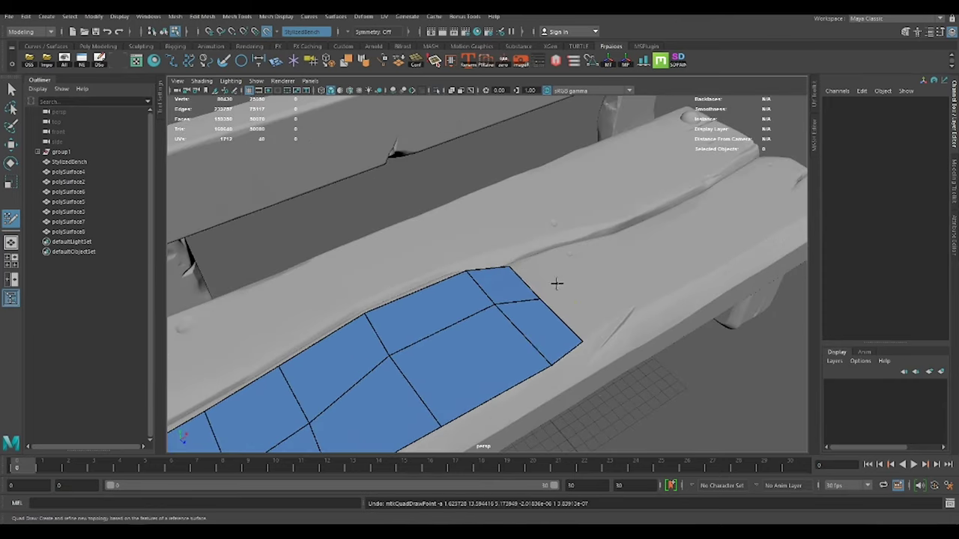
mouse_move(555, 283)
left_mouse_down("alt")
mouse_move(490, 267)
mouse_move(456, 420)
left_mouse_up("alt")
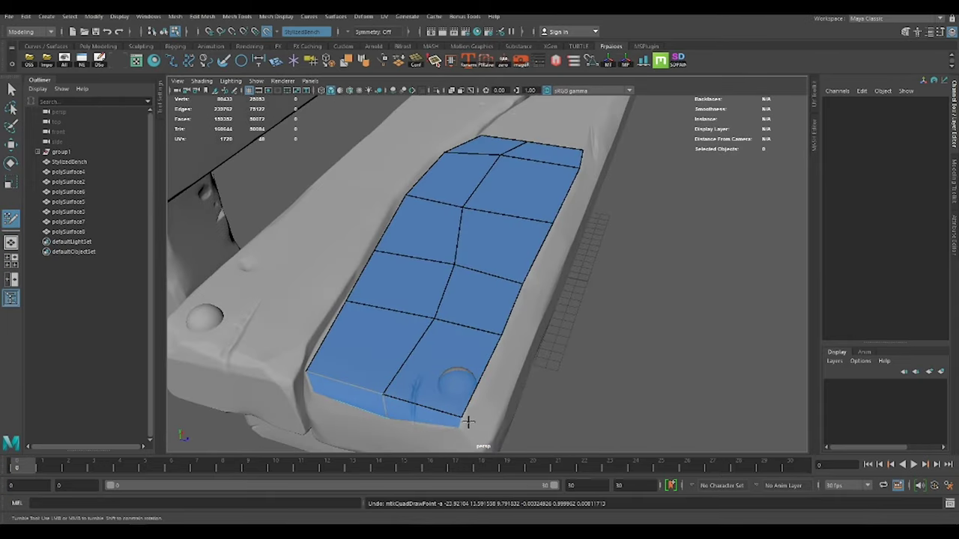
middle_click_drag(468, 422, 509, 320, "alt")
left_click_drag(534, 222, 439, 238, "alt")
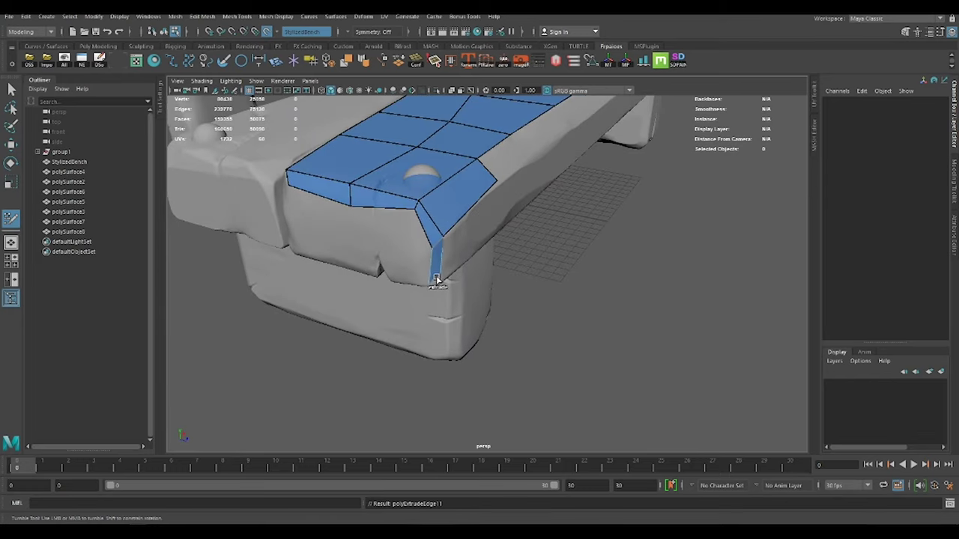
left_click_drag(424, 277, 456, 264)
Add more quad rows across the plank top to its edge and down its front end
left_click_drag(490, 174, 507, 208, "alt")
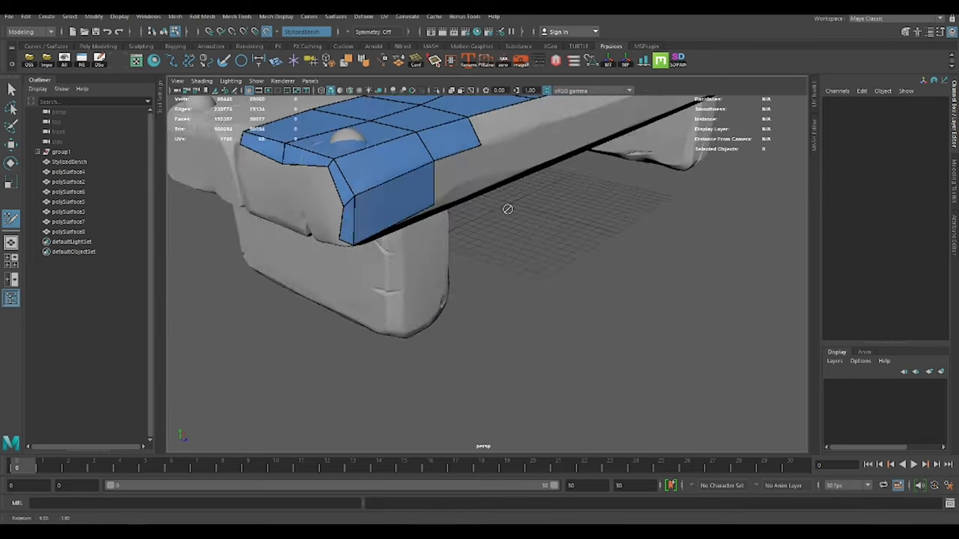
middle_click_drag(507, 208, 507, 253, "alt")
mouse_move(695, 229)
left_mouse_down("alt")
mouse_move(552, 295)
mouse_move(456, 227)
mouse_move(589, 171)
left_mouse_up("alt")
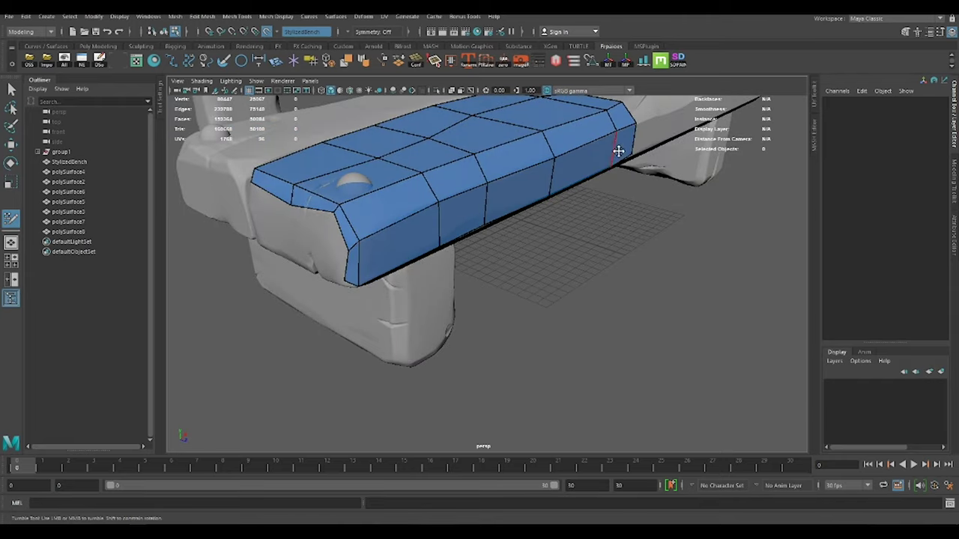
left_click_drag(558, 275, 488, 229, "alt")
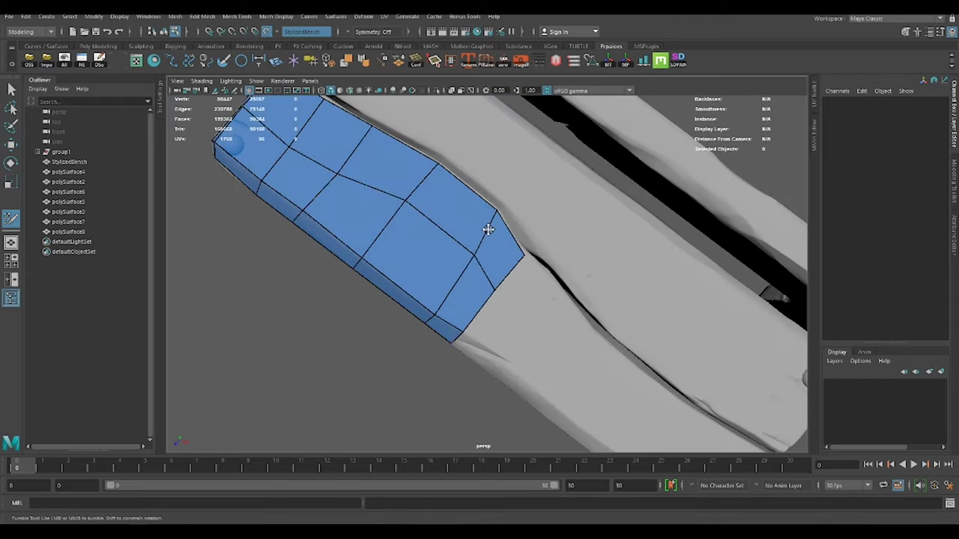
mouse_move(515, 276)
left_mouse_down()
mouse_move(546, 300)
mouse_move(520, 222)
mouse_move(581, 267)
mouse_move(555, 297)
mouse_move(550, 278)
mouse_move(574, 327)
left_mouse_up()
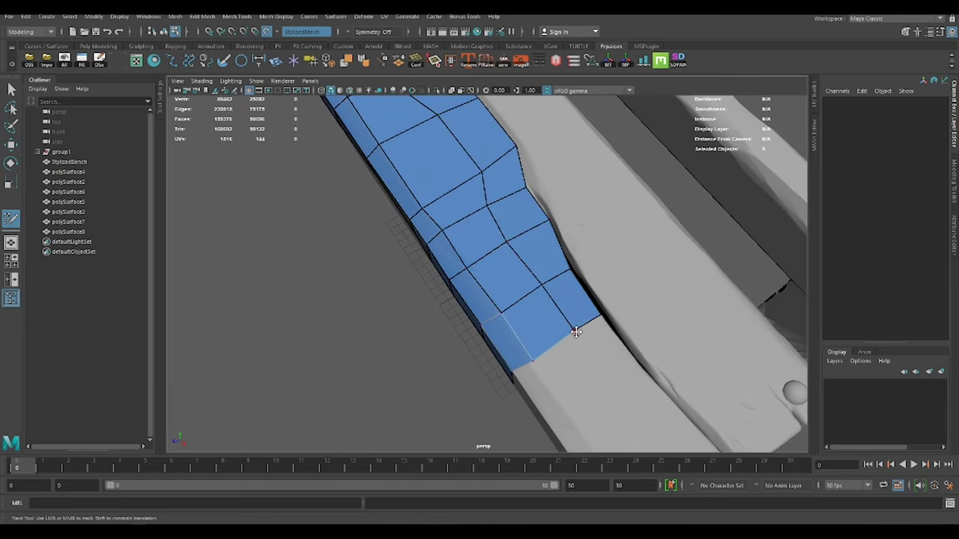
middle_click_drag(573, 328, 478, 218, "alt")
mouse_move(477, 218)
left_mouse_down("alt")
mouse_move(556, 289)
mouse_move(719, 299)
mouse_move(592, 331)
mouse_move(609, 300)
left_mouse_up("alt")
left_click_drag(550, 261, 573, 223)
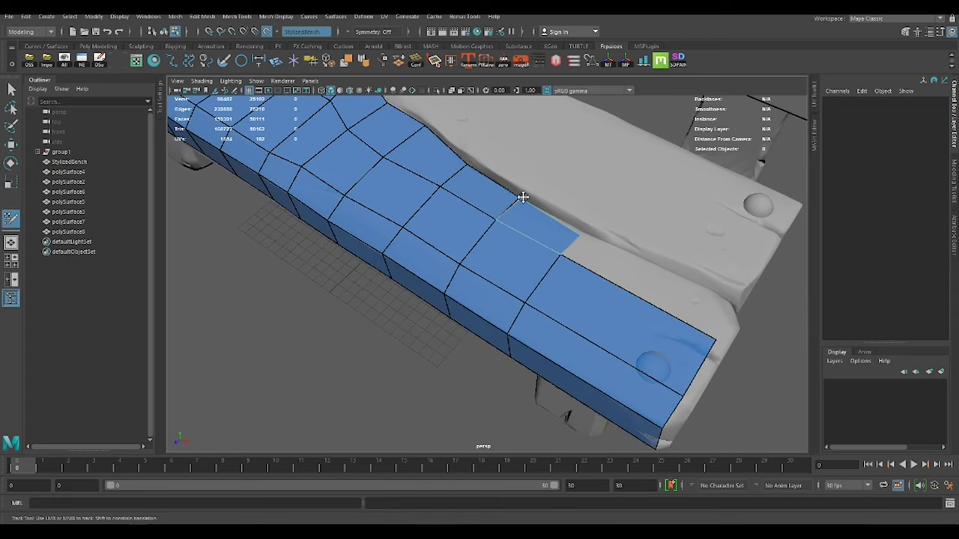
left_click_drag(523, 197, 725, 324)
left_click_drag(603, 281, 589, 282, "alt")
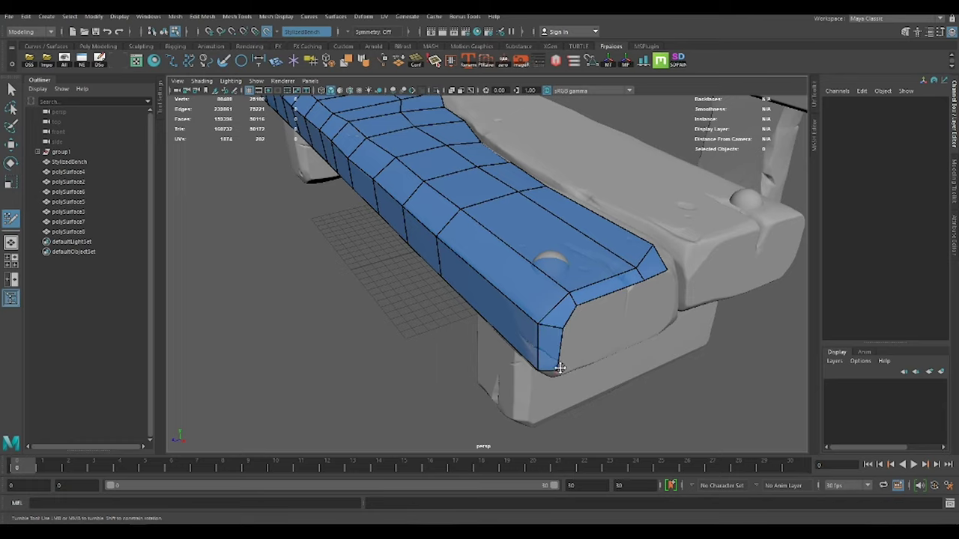
left_click_drag(559, 367, 572, 347)
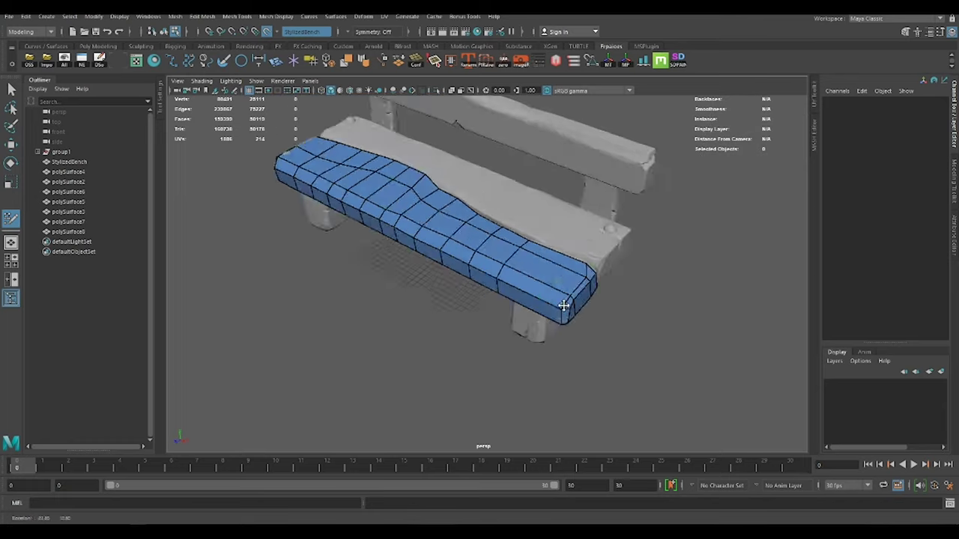
mouse_move(655, 287)
left_mouse_down("alt")
mouse_move(561, 289)
mouse_move(522, 324)
left_mouse_up("alt")
Extrude quads down the seat plank's end face and straighten its vertical edge
scroll(522, 324, "up", 2)
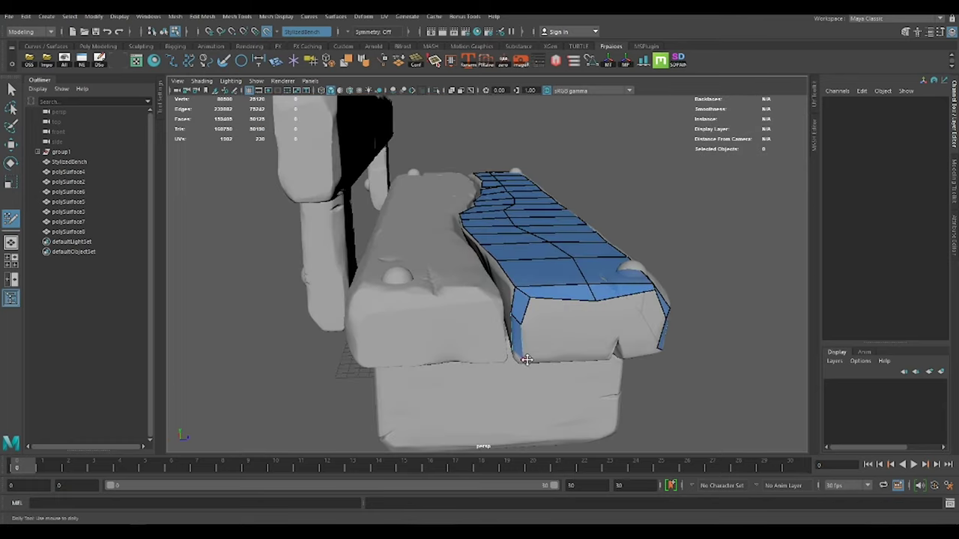
left_click_drag(526, 359, 524, 300, "alt")
mouse_move(487, 247)
left_mouse_down()
mouse_move(532, 292)
mouse_move(524, 280)
mouse_move(696, 309)
left_mouse_up()
scroll(505, 285, "down", 3)
scroll(496, 277, "up", 4)
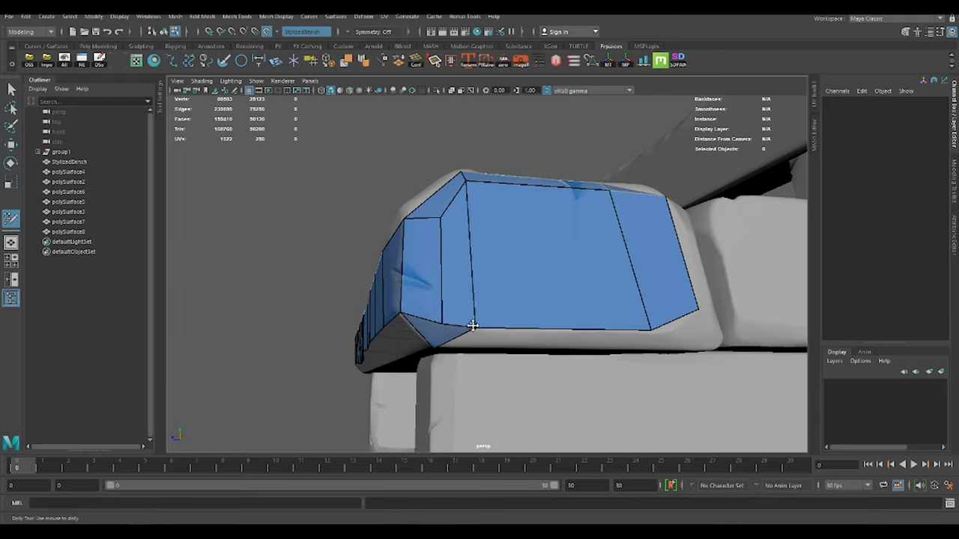
left_click_drag(472, 326, 464, 328)
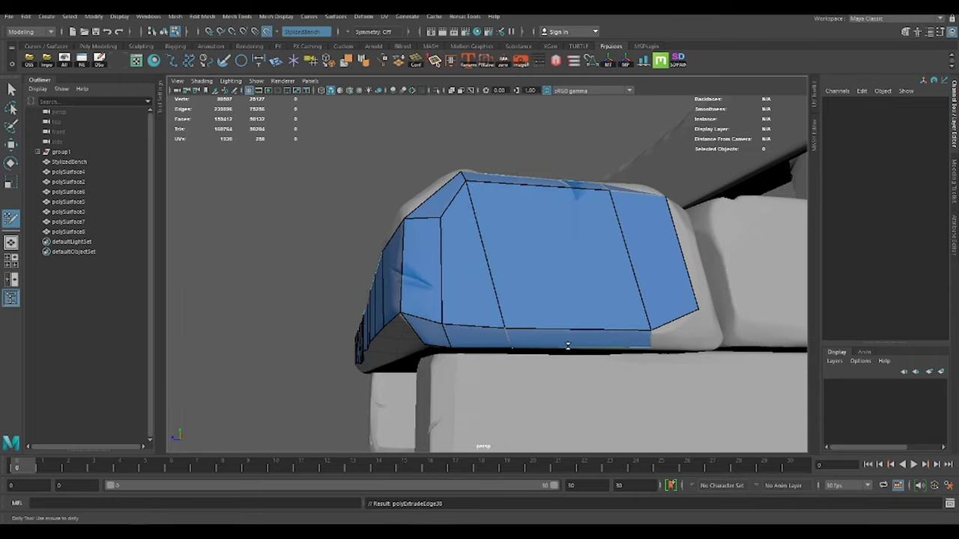
mouse_move(702, 283)
left_mouse_down("alt")
mouse_move(599, 304)
mouse_move(611, 330)
left_mouse_up("alt")
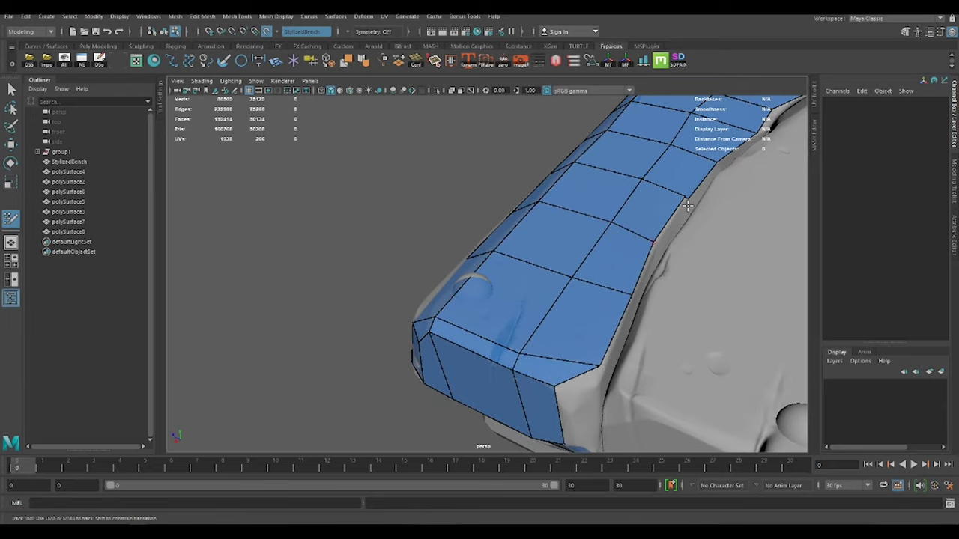
Isolate the next seat plank and lay a quad strip along its top toward the end
key("ctrl+1")
left_click_drag(657, 255, 432, 254, "alt")
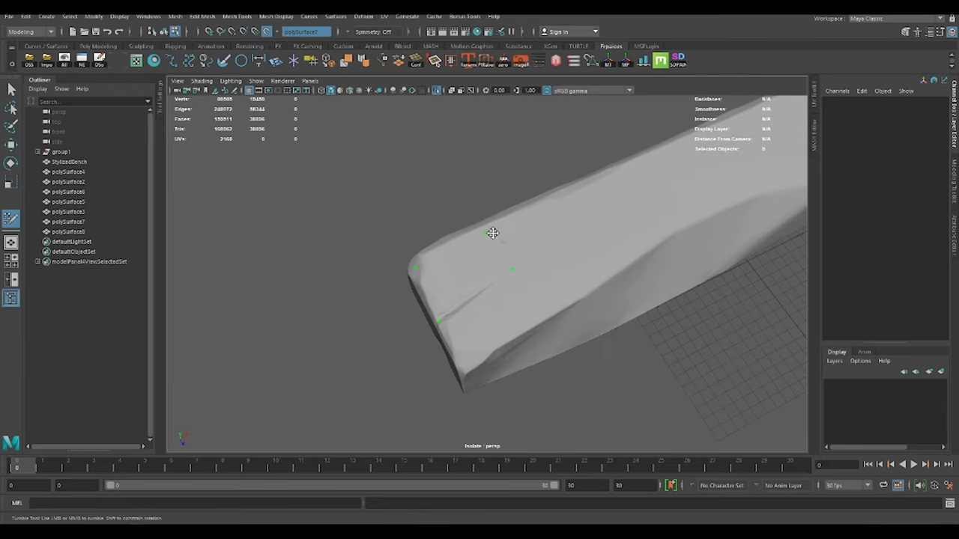
left_click(472, 288, "shift")
left_click_drag(509, 342, 548, 265)
middle_click_drag(547, 266, 507, 300, "alt")
mouse_move(507, 300)
left_mouse_down()
mouse_move(613, 242)
mouse_move(642, 272)
left_mouse_up()
middle_click_drag(642, 272, 539, 321, "alt")
left_click_drag(539, 320, 659, 325)
middle_click_drag(659, 325, 627, 292, "alt")
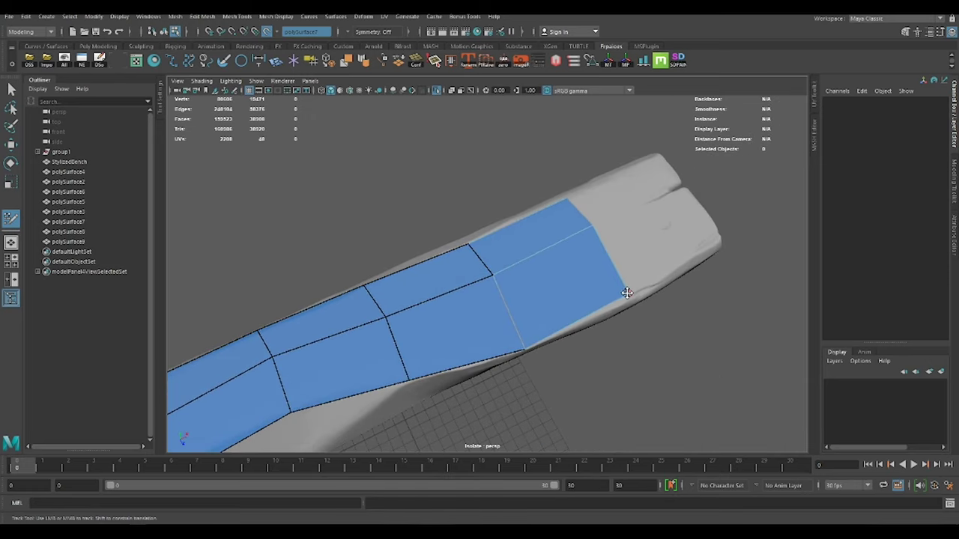
mouse_move(627, 292)
left_mouse_down()
mouse_move(707, 207)
mouse_move(502, 272)
mouse_move(528, 231)
mouse_move(634, 235)
mouse_move(608, 327)
left_mouse_up()
Fill the plank's corner and extrude a strip of quads down along its side
left_click(487, 242, "shift")
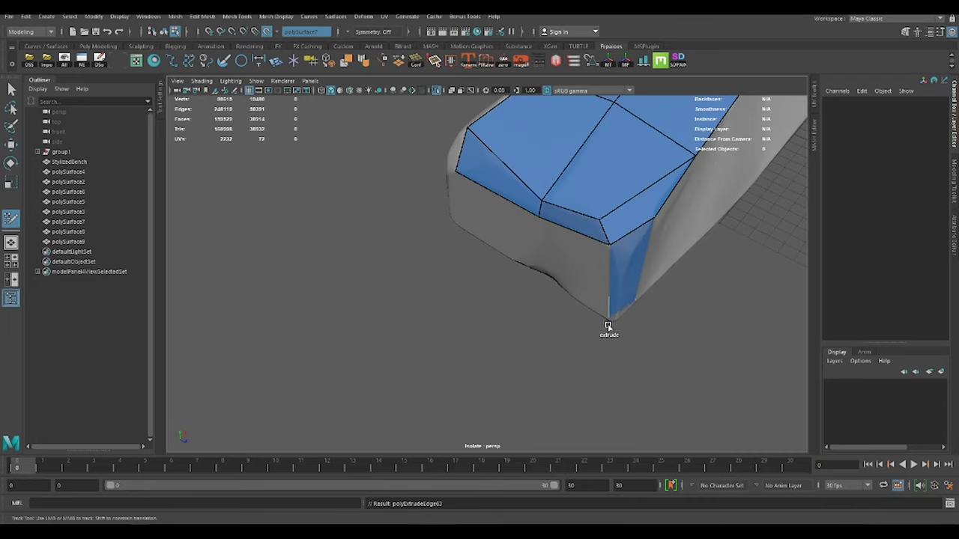
mouse_move(537, 265)
left_mouse_down()
mouse_move(524, 216)
mouse_move(459, 254)
left_mouse_up()
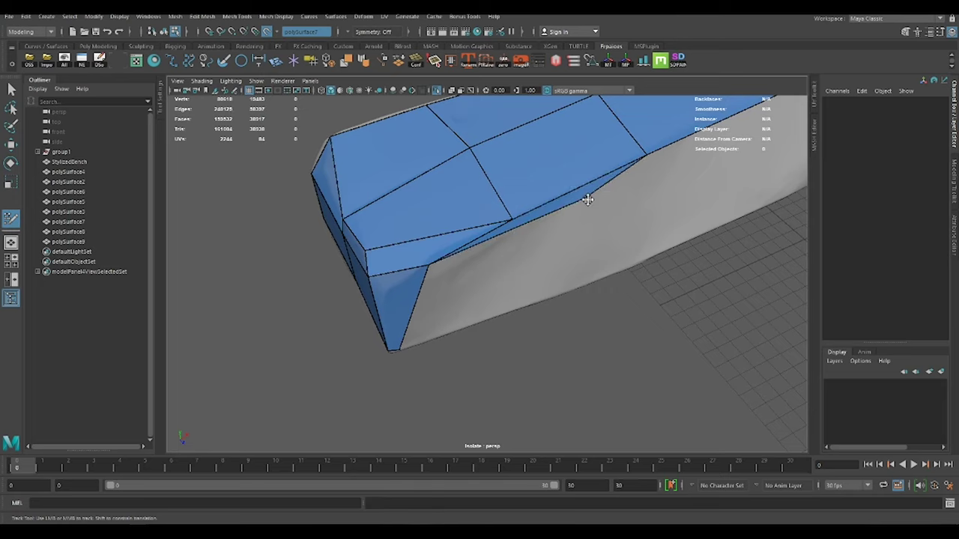
mouse_move(405, 312)
left_mouse_down("alt")
mouse_move(452, 247)
mouse_move(556, 261)
mouse_move(531, 282)
left_mouse_up("alt")
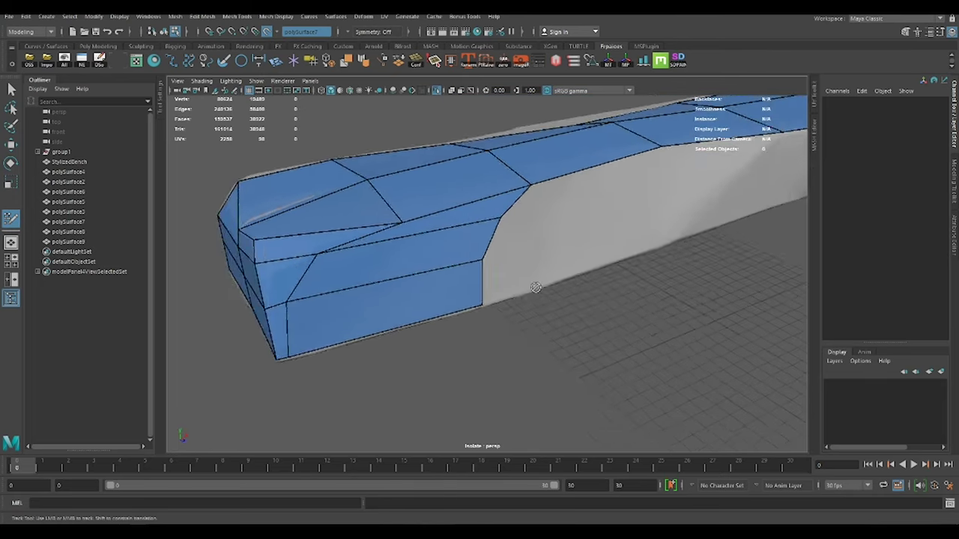
mouse_move(453, 268)
left_mouse_down()
mouse_move(555, 285)
mouse_move(483, 301)
mouse_move(567, 296)
mouse_move(492, 337)
mouse_move(436, 307)
mouse_move(517, 324)
mouse_move(445, 370)
left_mouse_up()
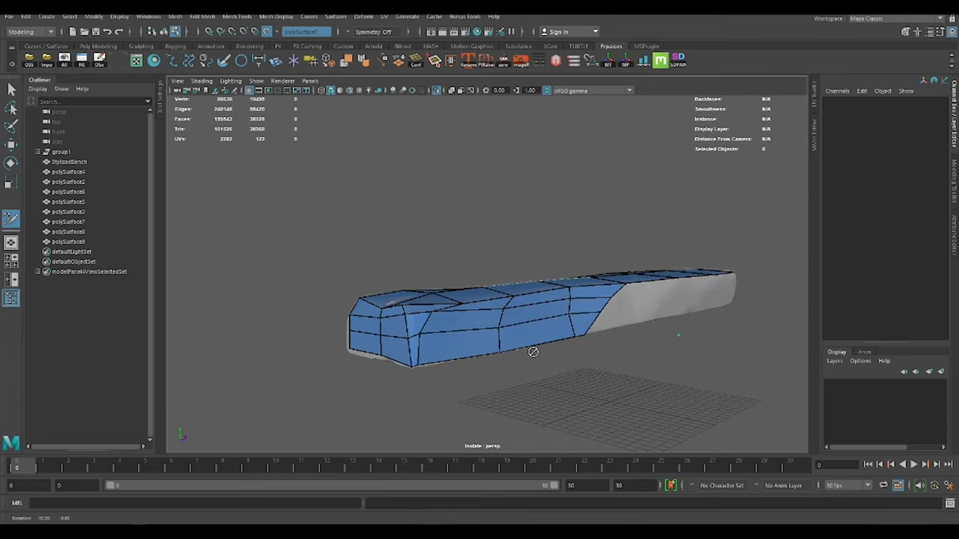
Redo the last face and cover the plank's end with new quads
mouse_move(555, 252)
left_mouse_down("alt")
mouse_move(471, 353)
mouse_move(481, 315)
left_mouse_up("alt")
mouse_move(475, 266)
left_mouse_down("alt")
mouse_move(494, 352)
mouse_move(524, 364)
mouse_move(411, 269)
left_mouse_up("alt")
key("ctrl+z")
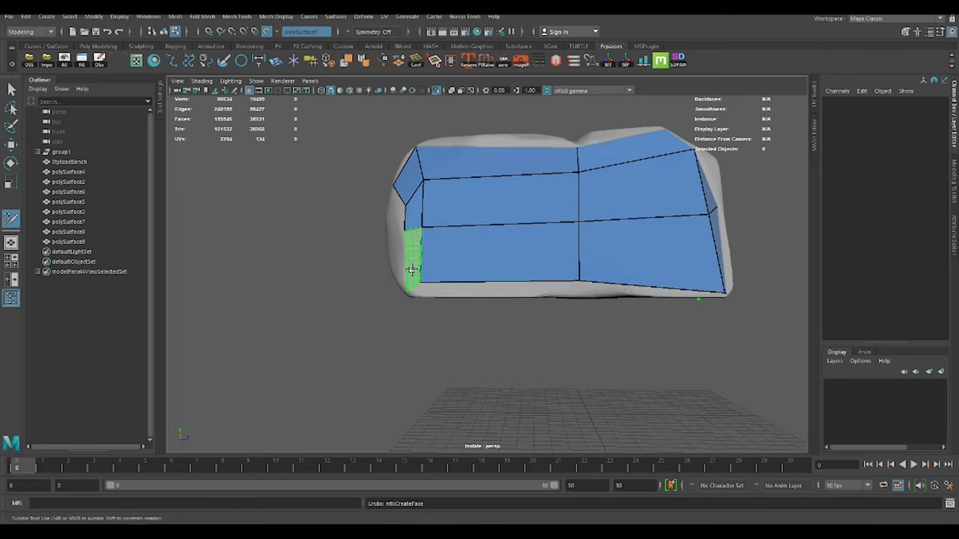
left_click(468, 283, "shift")
mouse_move(468, 282)
left_mouse_down("alt")
mouse_move(562, 259)
mouse_move(503, 291)
mouse_move(492, 282)
left_mouse_up("alt")
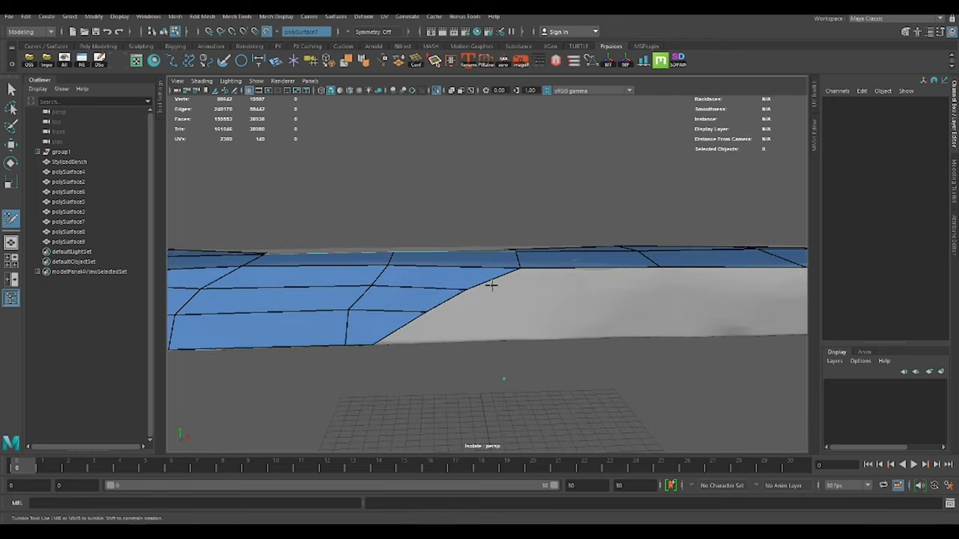
left_click(595, 304, "shift")
left_click_drag(595, 303, 596, 310, "alt")
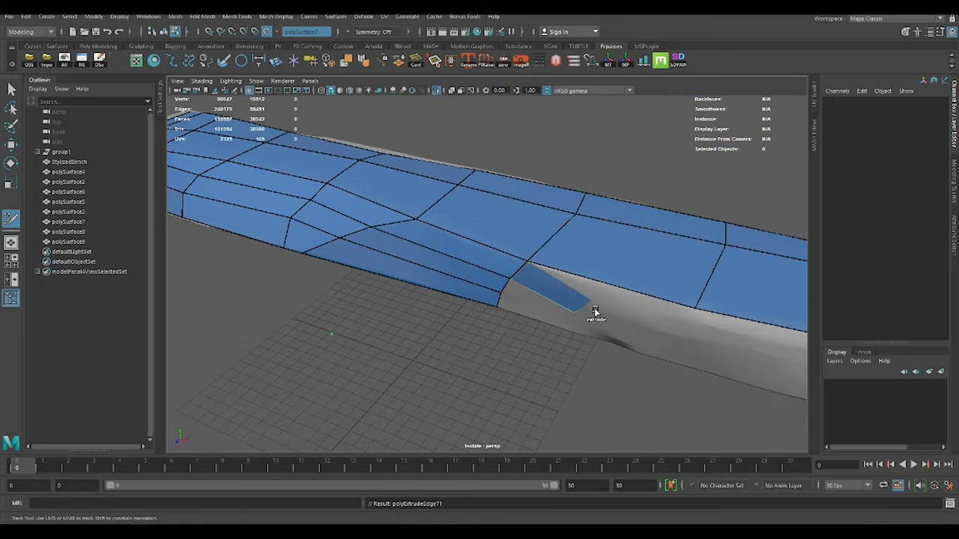
Fill in the remaining faces along the plank's side
left_click_drag(639, 353, 585, 303, "alt")
left_click(508, 293, "shift")
left_click_drag(508, 293, 522, 317, "alt")
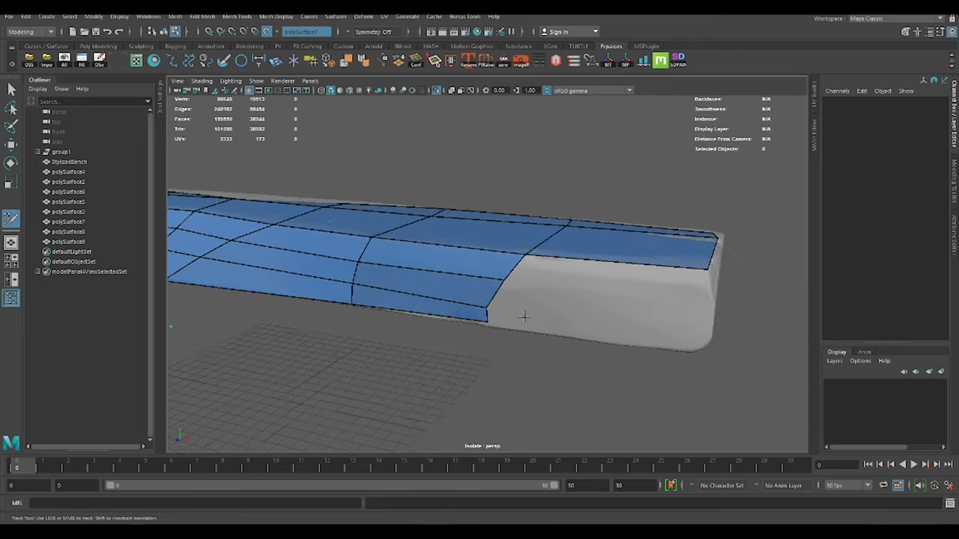
left_click(644, 314, "shift")
left_click(614, 277, "shift")
mouse_move(706, 349)
left_mouse_down("alt")
mouse_move(600, 302)
mouse_move(449, 285)
left_mouse_up("alt")
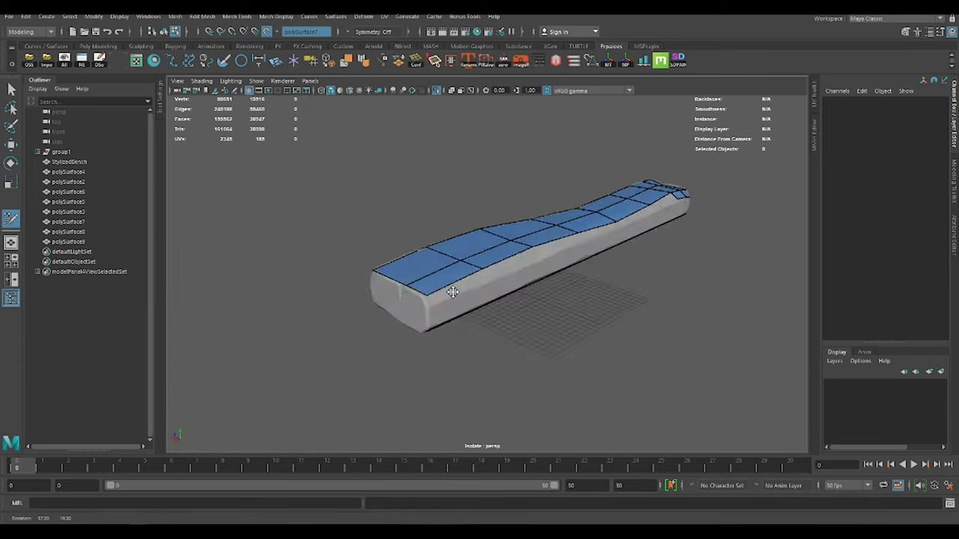
Check coverage including the underside, then extrude faces from the plank's end edge
middle_click_drag(450, 285, 420, 295, "alt")
mouse_move(419, 295)
left_mouse_down("alt")
mouse_move(260, 349)
mouse_move(439, 337)
mouse_move(454, 301)
mouse_move(550, 287)
mouse_move(569, 325)
mouse_move(571, 299)
left_mouse_up("alt")
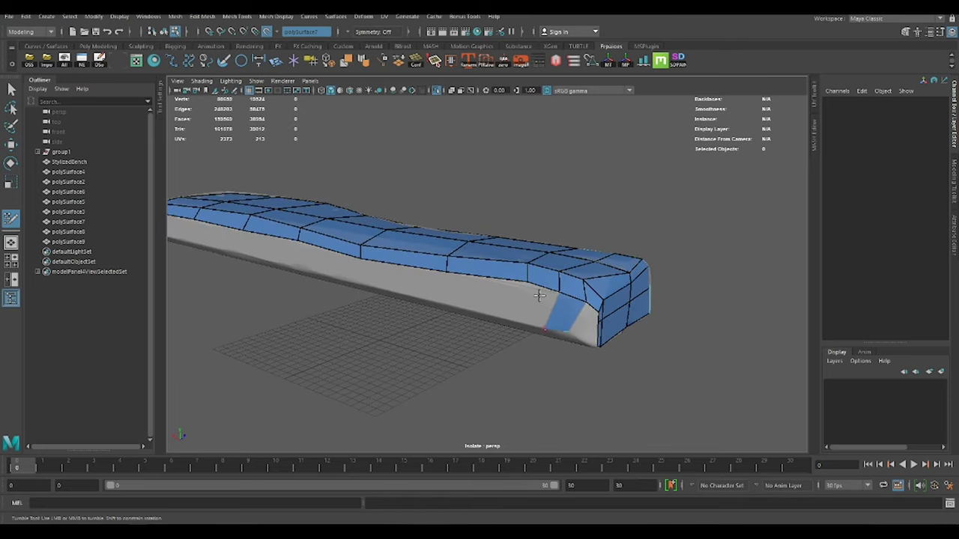
left_click_drag(500, 289, 479, 290, "alt")
middle_click_drag(479, 290, 433, 291, "alt")
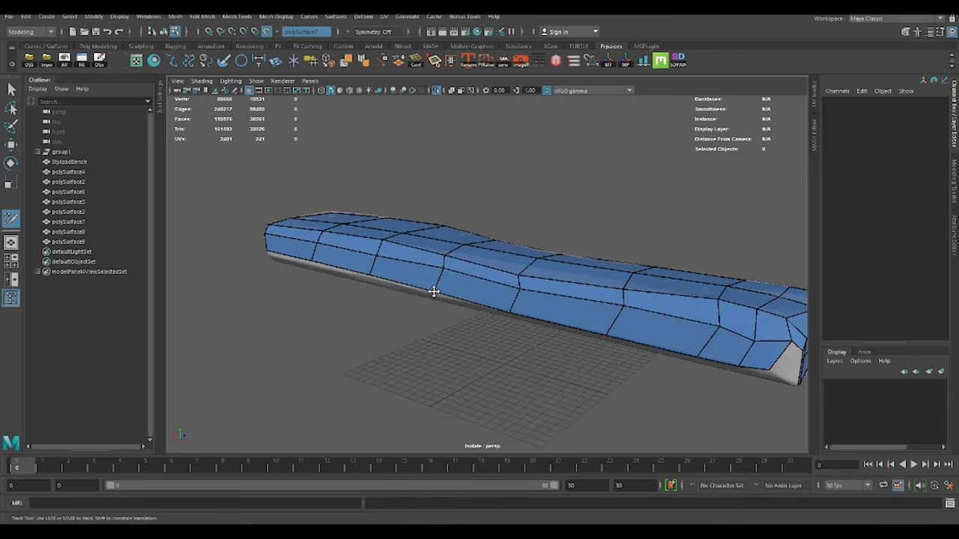
left_click_drag(291, 258, 623, 240, "alt")
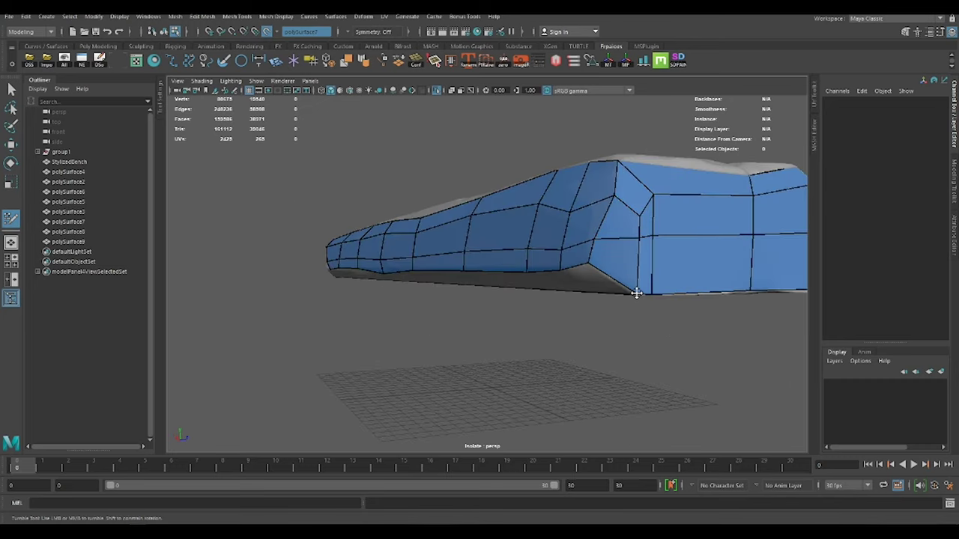
mouse_move(635, 291)
left_mouse_down("alt")
mouse_move(616, 279)
mouse_move(599, 247)
left_mouse_up("alt")
right_click_drag(600, 247, 592, 267, "alt")
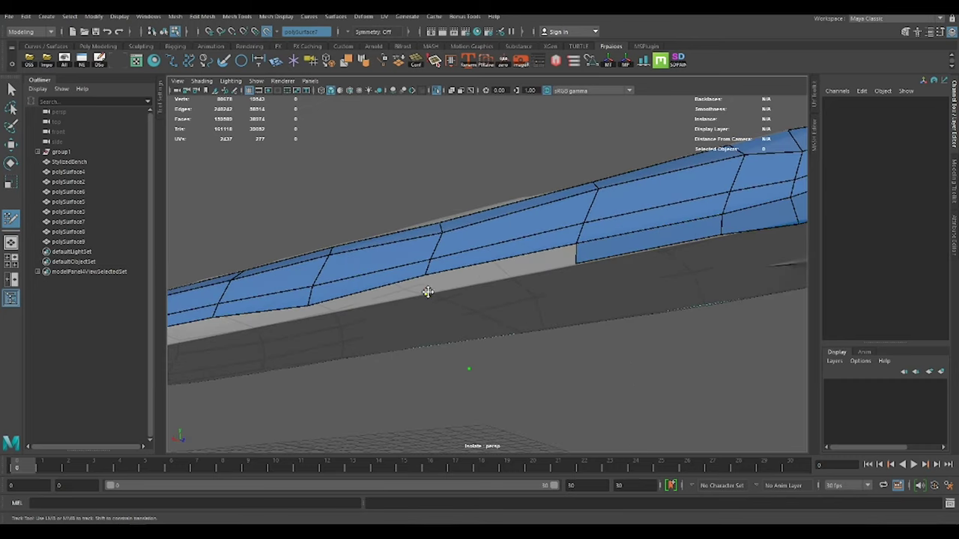
middle_click_drag(592, 268, 550, 315, "alt")
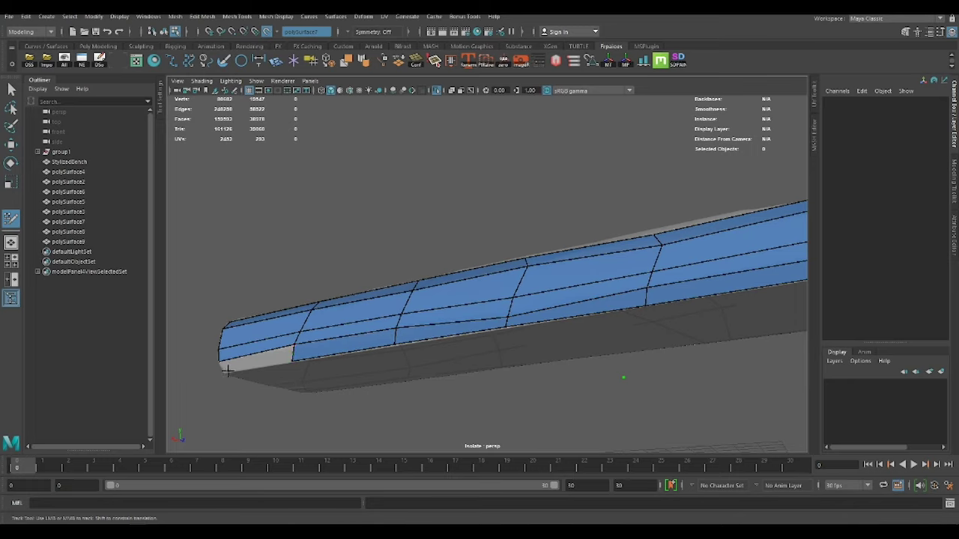
mouse_move(226, 370)
left_mouse_down("alt")
mouse_move(364, 353)
mouse_move(424, 370)
mouse_move(457, 325)
mouse_move(482, 349)
mouse_move(557, 349)
mouse_move(517, 288)
mouse_move(541, 316)
mouse_move(509, 224)
left_mouse_up("alt")
key("ctrl+e")
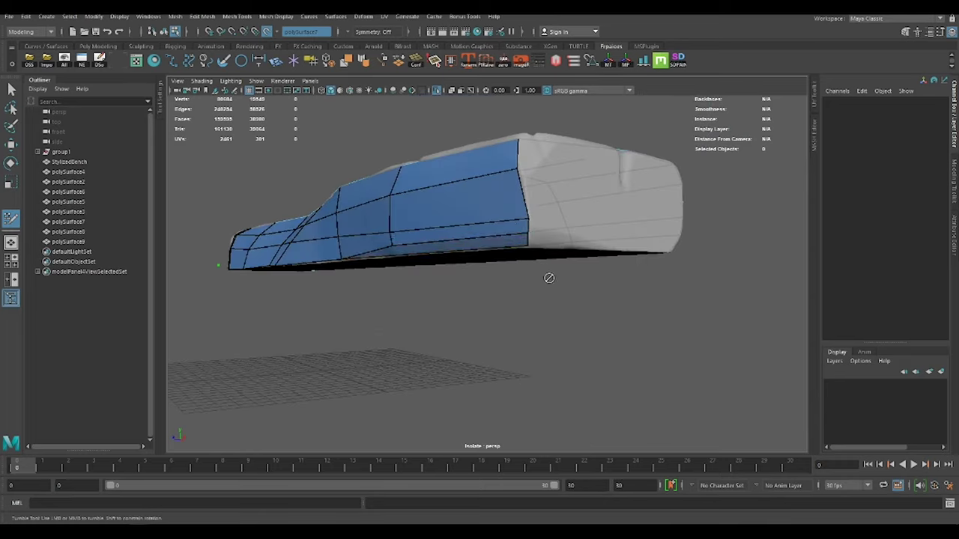
left_click_drag(549, 278, 522, 261, "alt")
mouse_move(558, 224)
left_mouse_down("alt")
mouse_move(412, 278)
mouse_move(567, 241)
mouse_move(435, 214)
mouse_move(370, 214)
left_mouse_up("alt")
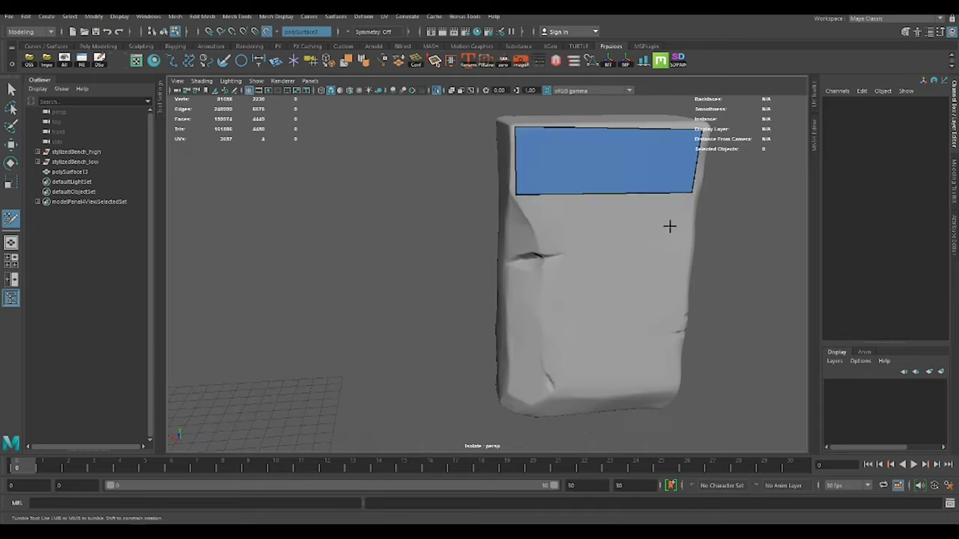
Add a face to the leg's front and extrude rows of faces around its side
left_click(669, 225, "shift")
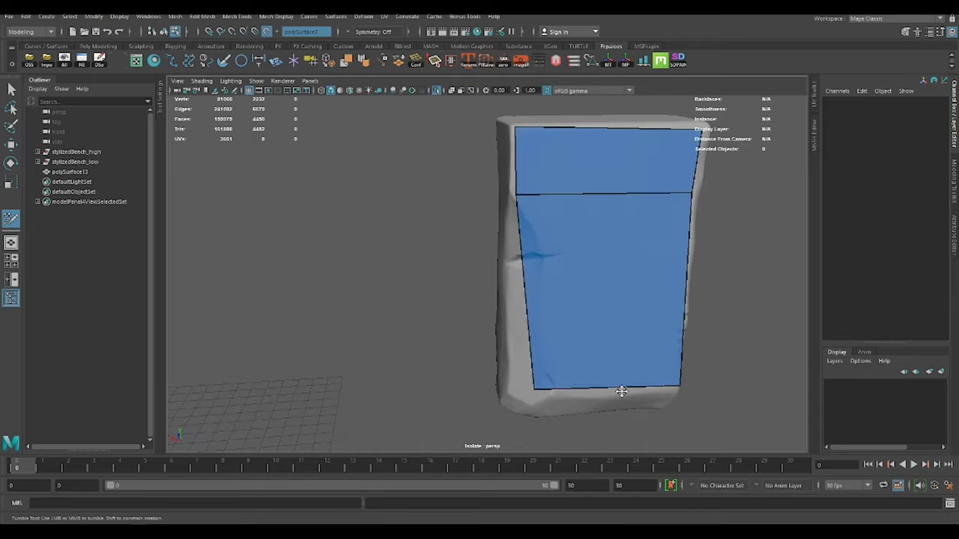
mouse_move(524, 401)
left_mouse_down("alt")
mouse_move(369, 281)
mouse_move(454, 325)
mouse_move(518, 261)
mouse_move(488, 203)
left_mouse_up("alt")
mouse_move(509, 361)
left_mouse_down("alt")
mouse_move(460, 389)
mouse_move(466, 368)
mouse_move(467, 382)
mouse_move(522, 371)
mouse_move(514, 342)
mouse_move(474, 360)
mouse_move(571, 347)
mouse_move(539, 341)
left_mouse_up("alt")
right_click_drag(540, 341, 539, 341, "shift")
mouse_move(539, 341)
left_mouse_down("alt")
mouse_move(520, 250)
mouse_move(479, 262)
mouse_move(443, 197)
left_mouse_up("alt")
right_click_drag(443, 197, 443, 197, "shift")
mouse_move(443, 197)
left_mouse_down("alt")
mouse_move(434, 161)
mouse_move(525, 248)
mouse_move(614, 229)
left_mouse_up("alt")
Cap the open top of the leg piece with a face
right_click_drag(614, 230, 526, 269, "alt")
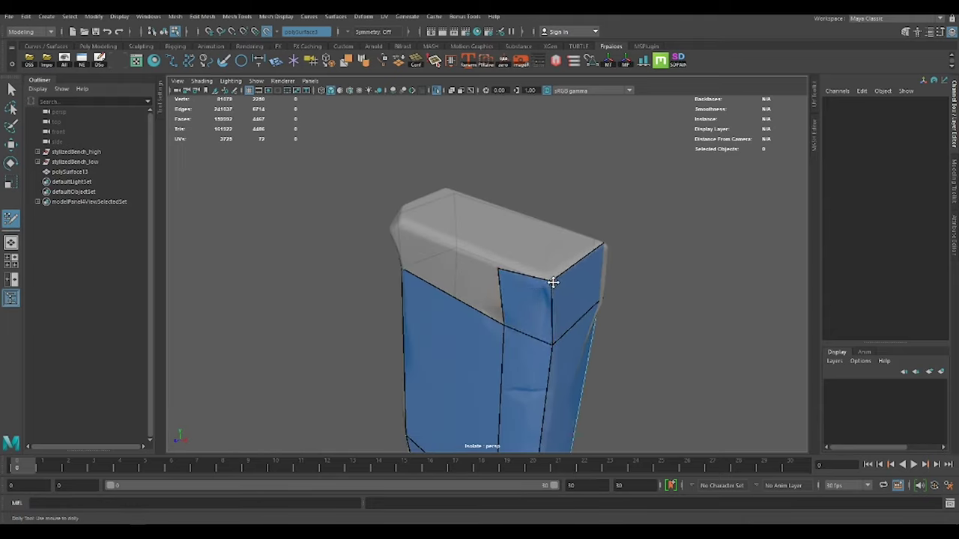
left_click_drag(552, 282, 475, 307, "alt")
left_click_drag(496, 259, 471, 305, "alt")
right_click_drag(471, 305, 471, 248, "shift")
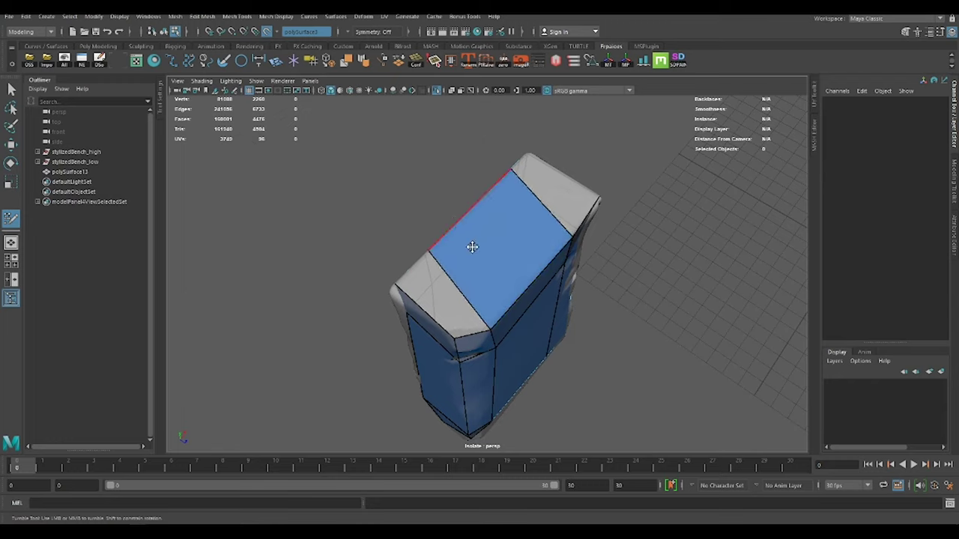
mouse_move(471, 248)
left_mouse_down("alt")
mouse_move(400, 218)
mouse_move(562, 248)
mouse_move(524, 255)
left_mouse_up("alt")
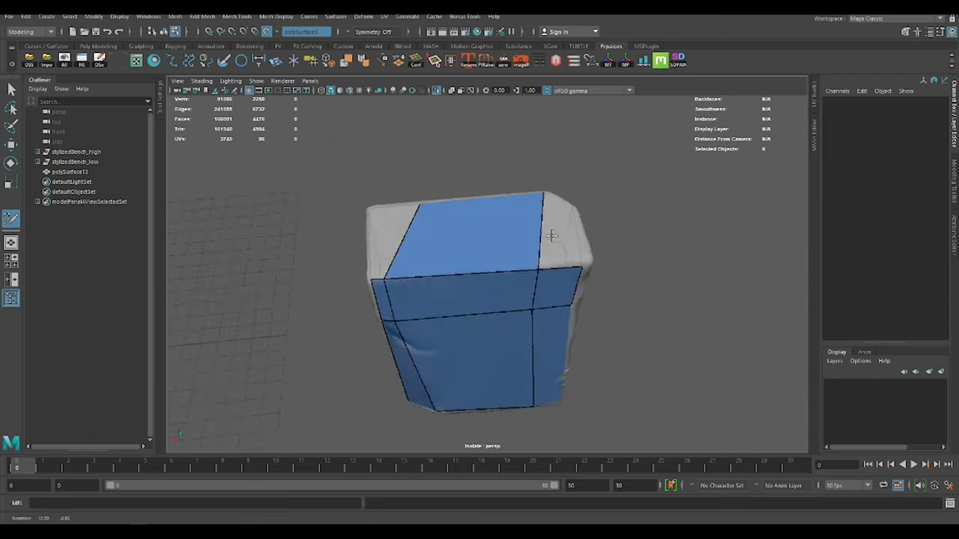
Exit isolation and apply the AiG Stylized Wood - Oak smart material to the bench
key("F8")
right_click_drag(490, 257, 522, 261, "shift")
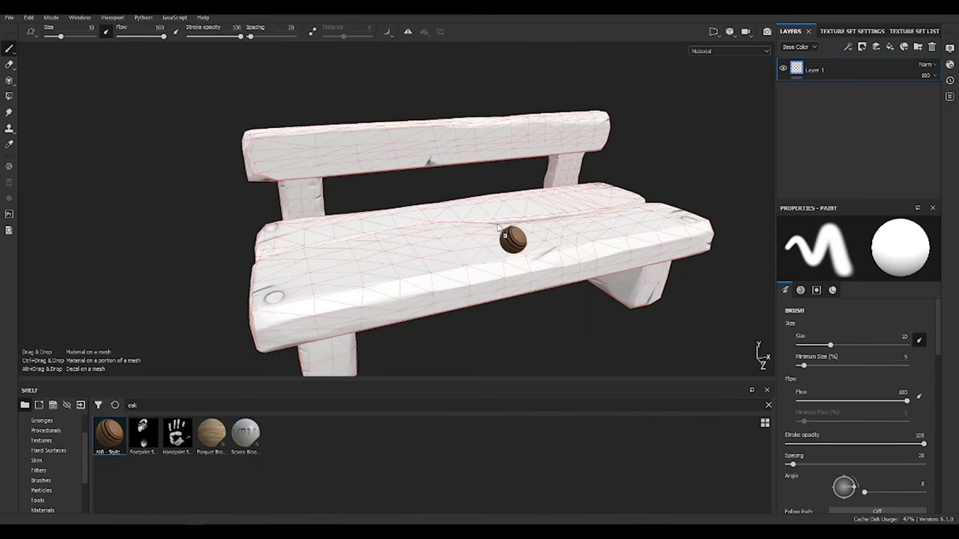
left_click_drag(109, 434, 523, 238)
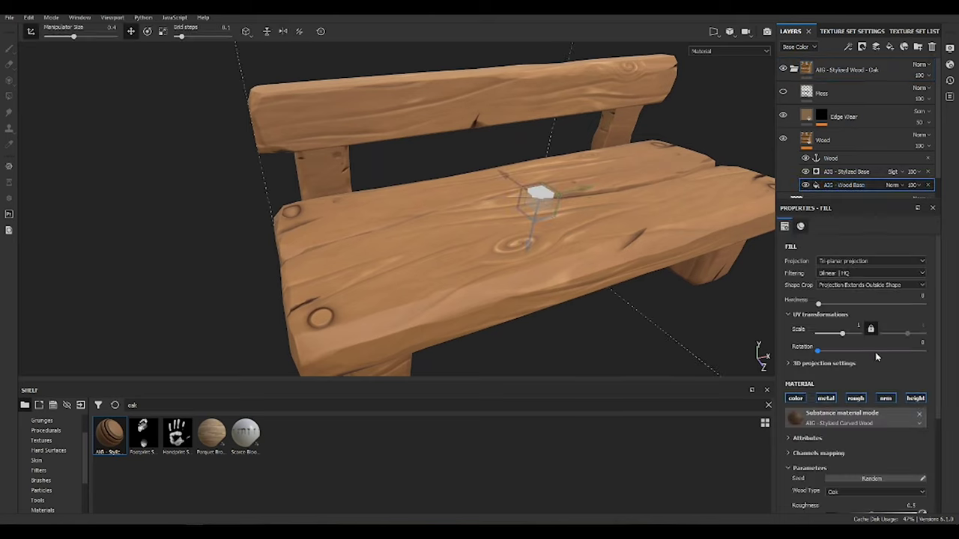
On AIG - Wood Base, set UV Scale 1.25, roughness ~0.62, normal 12.06, curvature 1.01, grain 31
scroll(889, 454, "down", 2)
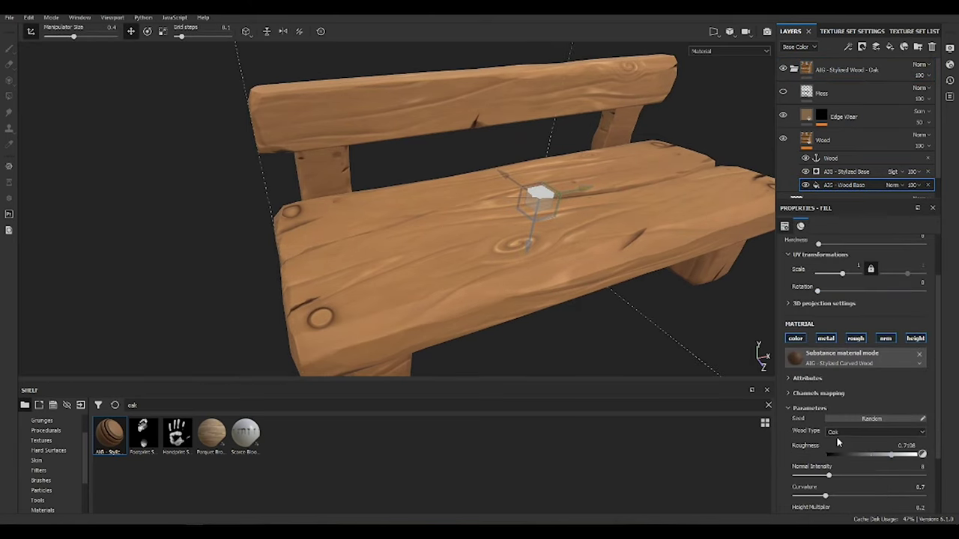
left_click(883, 454)
left_click_drag(842, 274, 842, 275)
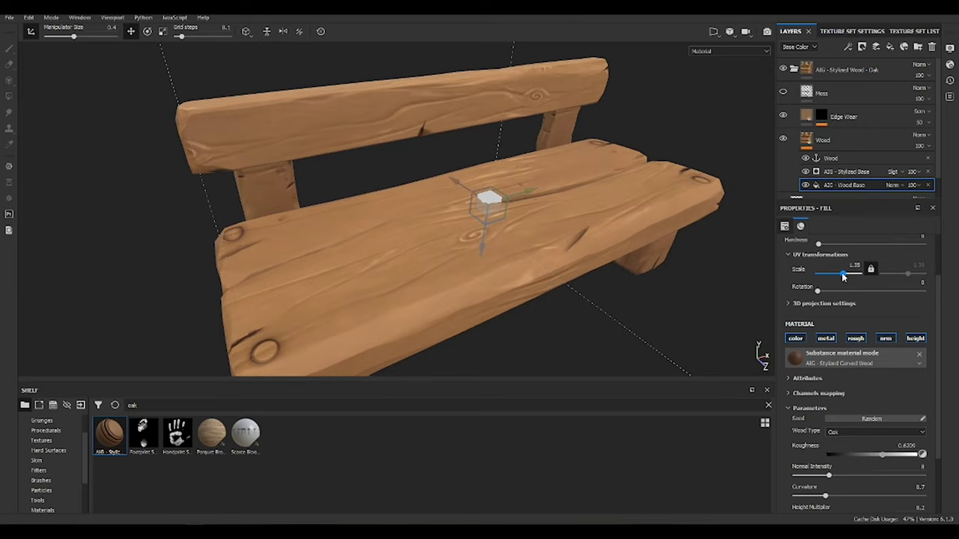
scroll(879, 327, "down", 3)
left_click_drag(825, 415, 856, 396)
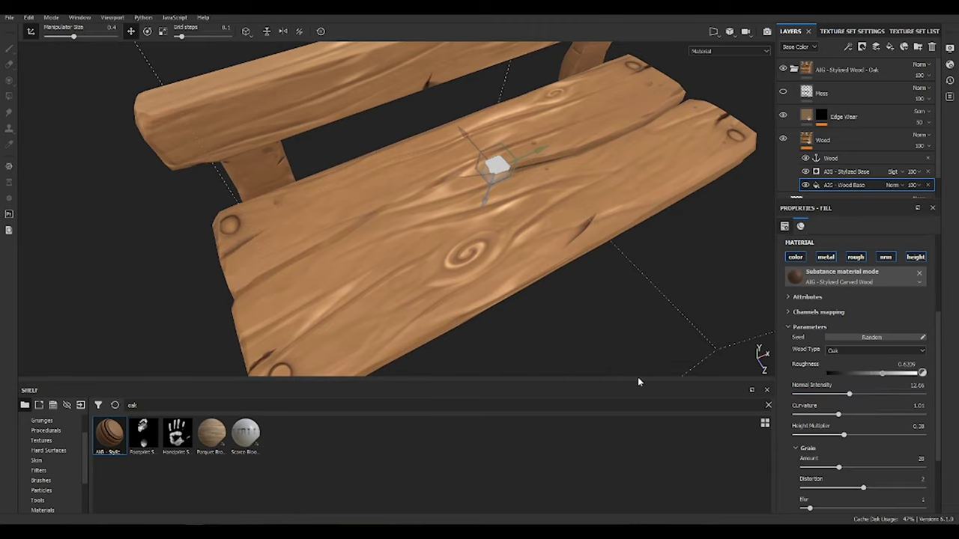
left_click_drag(637, 379, 719, 337, "alt")
left_click_drag(841, 465, 860, 467)
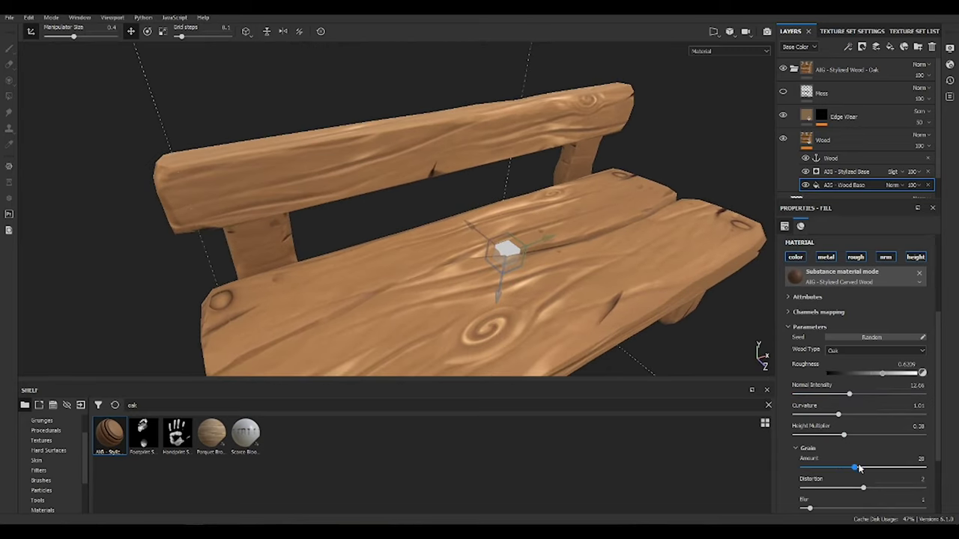
scroll(892, 451, "down", 2)
scroll(824, 374, "up", 3)
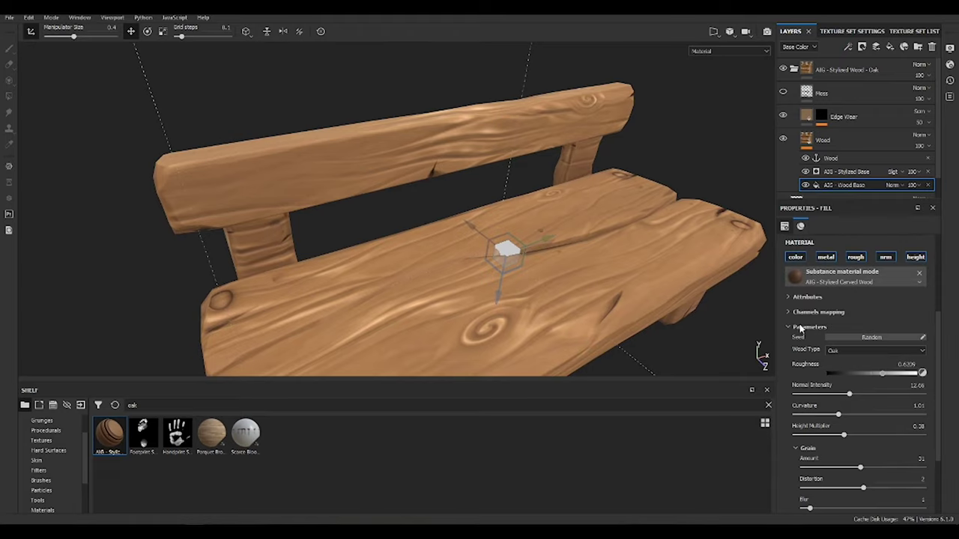
Inspect the Stylized Base generator settings, then select the Edge Wear layer's mask
left_click(839, 172)
left_click(802, 310)
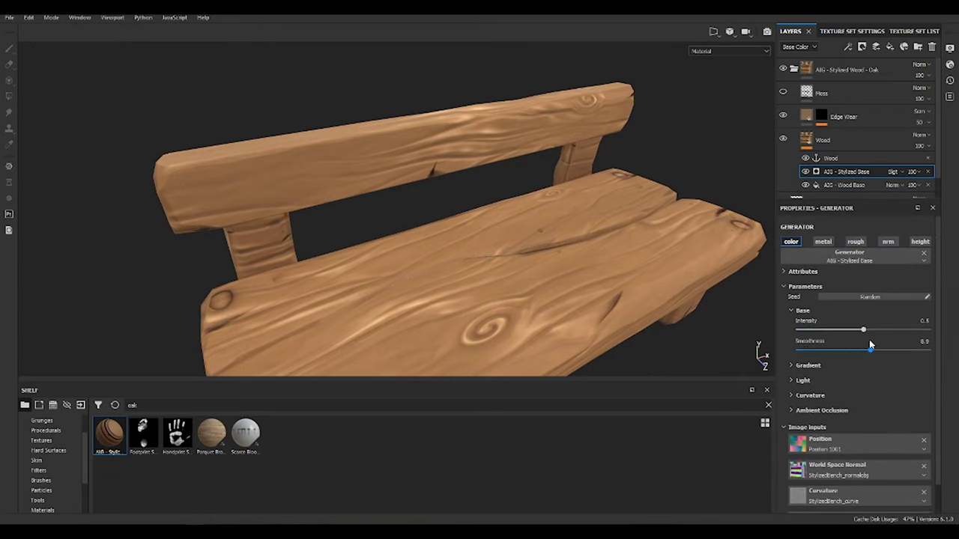
left_click(830, 158)
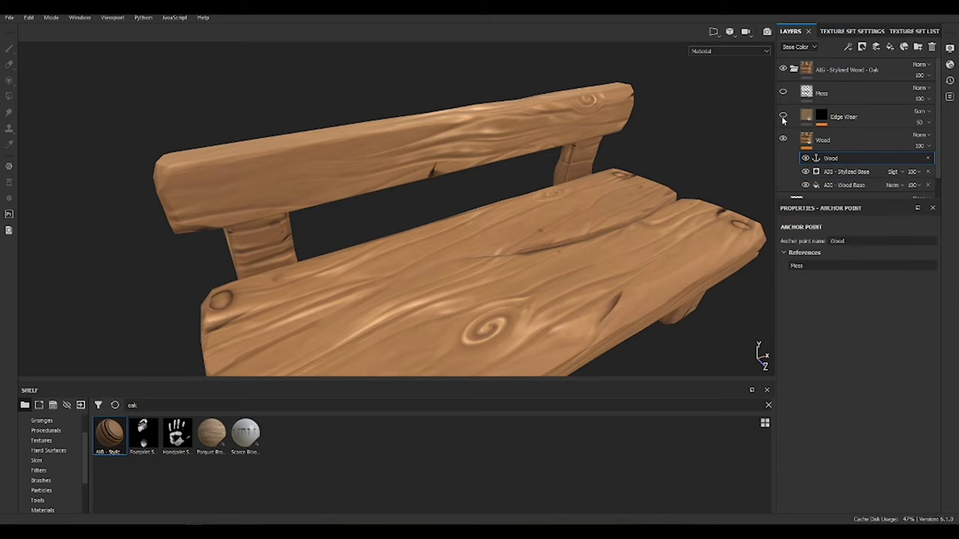
left_click(821, 116)
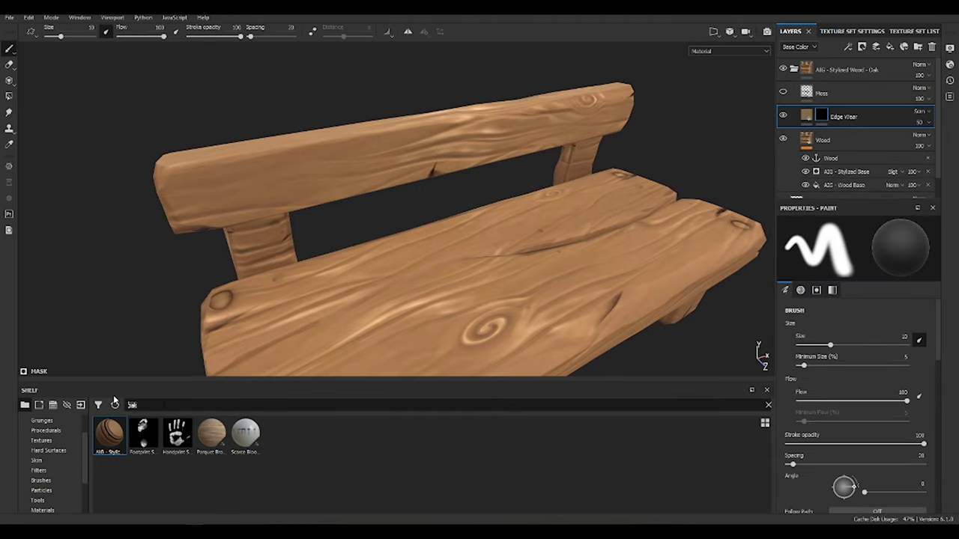
scroll(60, 479, "down", 3)
Apply the Edges Strong smart mask, found by searching 'edge', to the Edge Wear mask
left_click(60, 467)
left_click(67, 445)
type("edge")
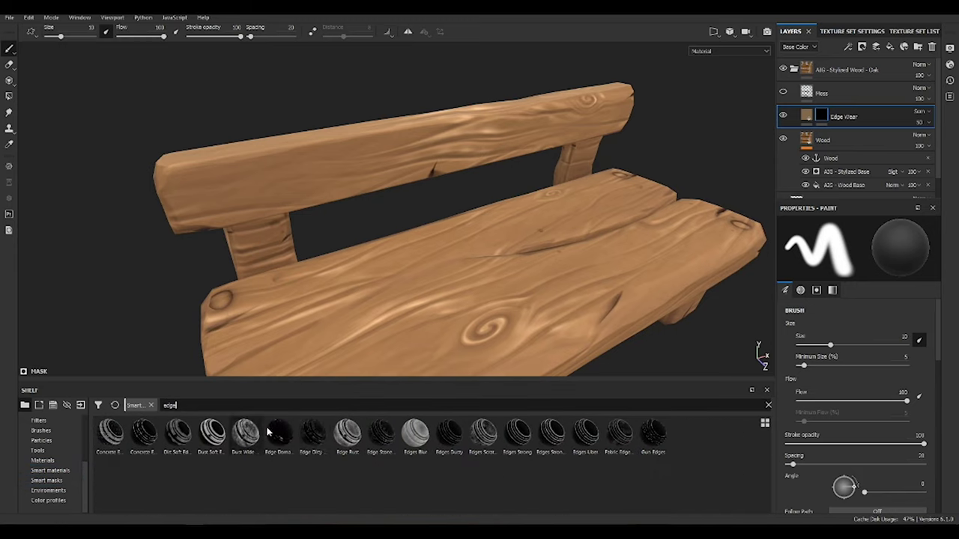
left_click_drag(516, 434, 821, 116)
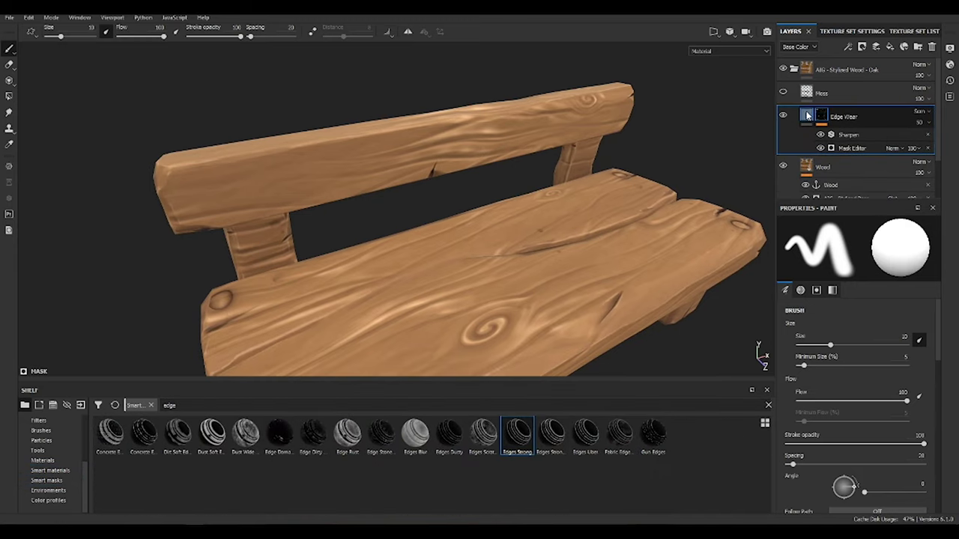
mouse_move(623, 241)
left_mouse_down("alt")
mouse_move(459, 208)
mouse_move(620, 260)
left_mouse_up("alt")
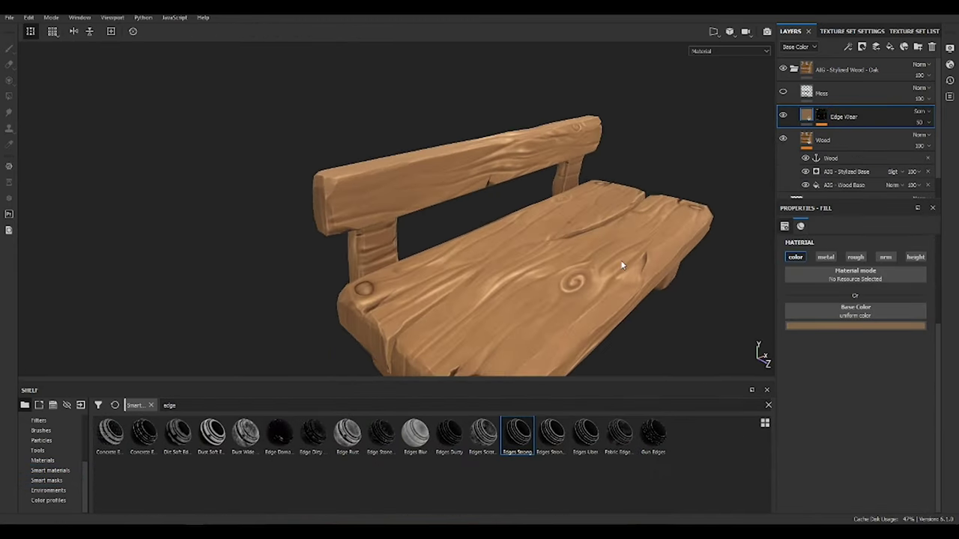
mouse_move(637, 195)
left_mouse_down("alt")
mouse_move(684, 167)
mouse_move(546, 167)
mouse_move(634, 178)
left_mouse_up("alt")
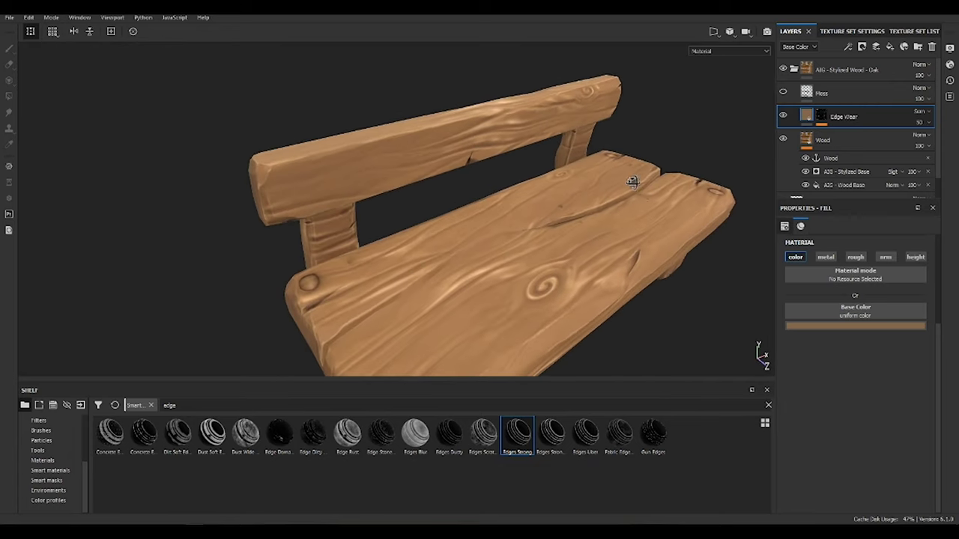
Switch the Wood Base wood type to Walnut and add a new fill layer above Edge Wear
left_click(845, 185)
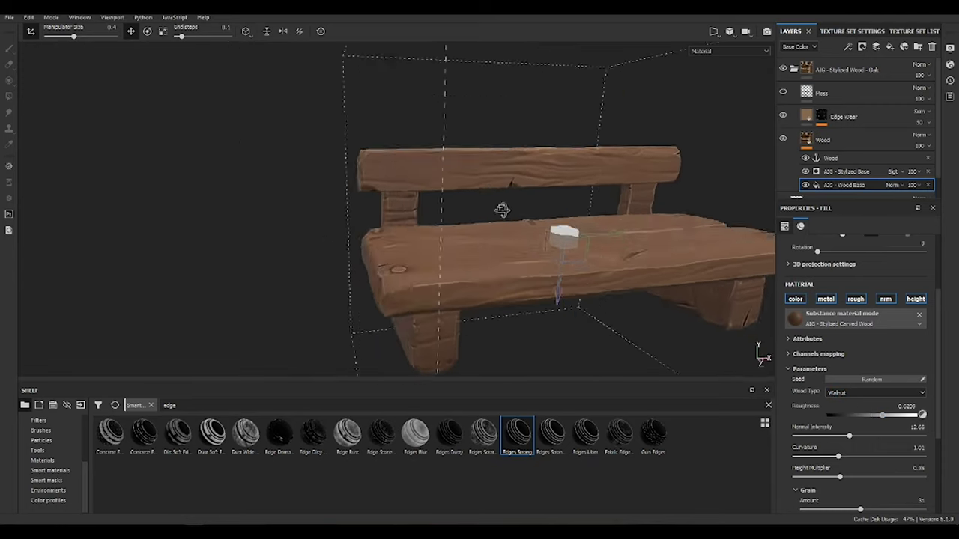
left_click_drag(501, 208, 488, 231, "alt")
left_click(842, 116)
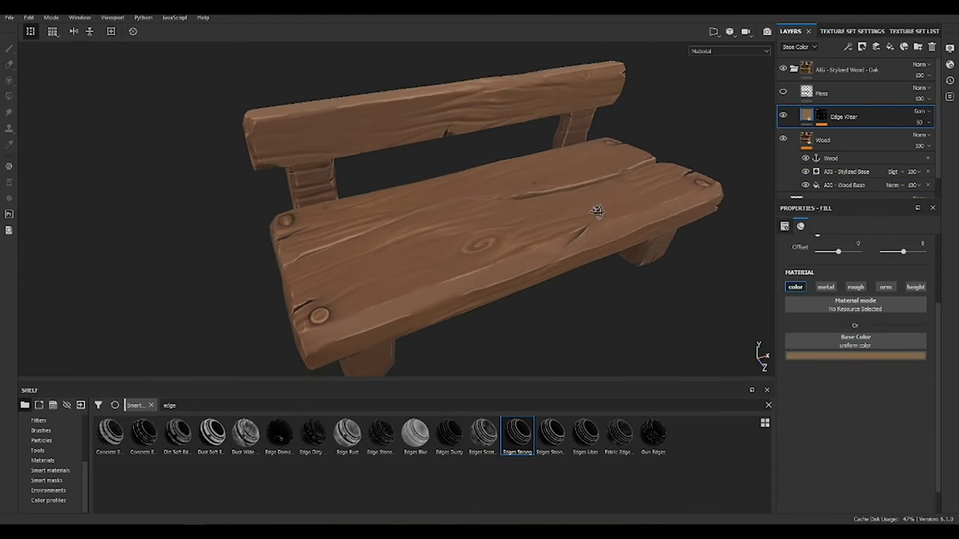
left_click(886, 48)
Mask Fill layer 1 with a triplanar Dirt generator and reduce its grunge amount
left_click(876, 46)
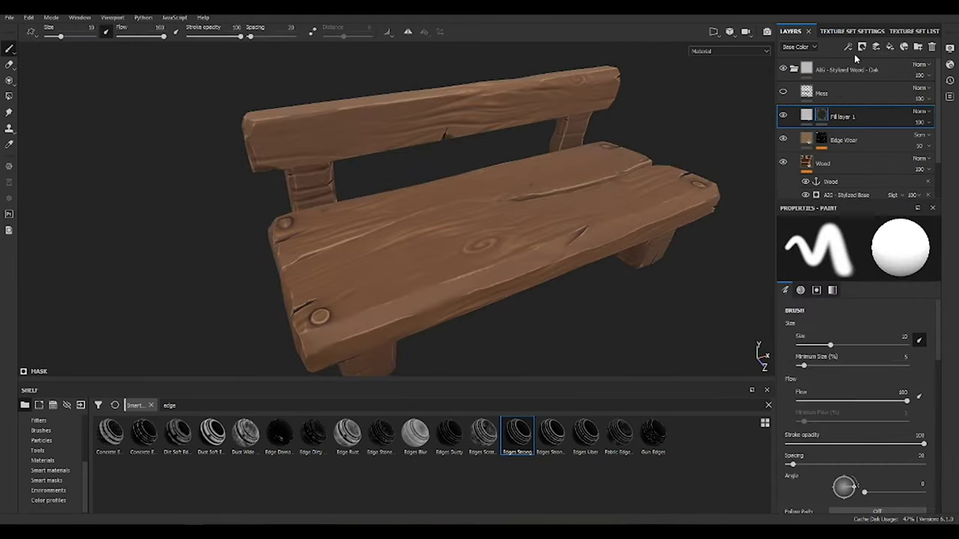
left_click(861, 47)
left_click(861, 83)
type("dirt")
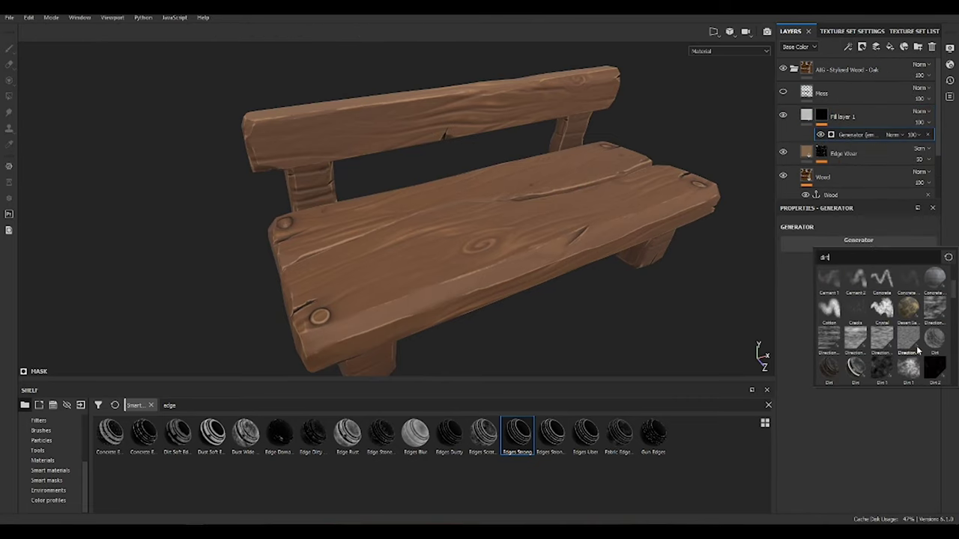
left_click(856, 274)
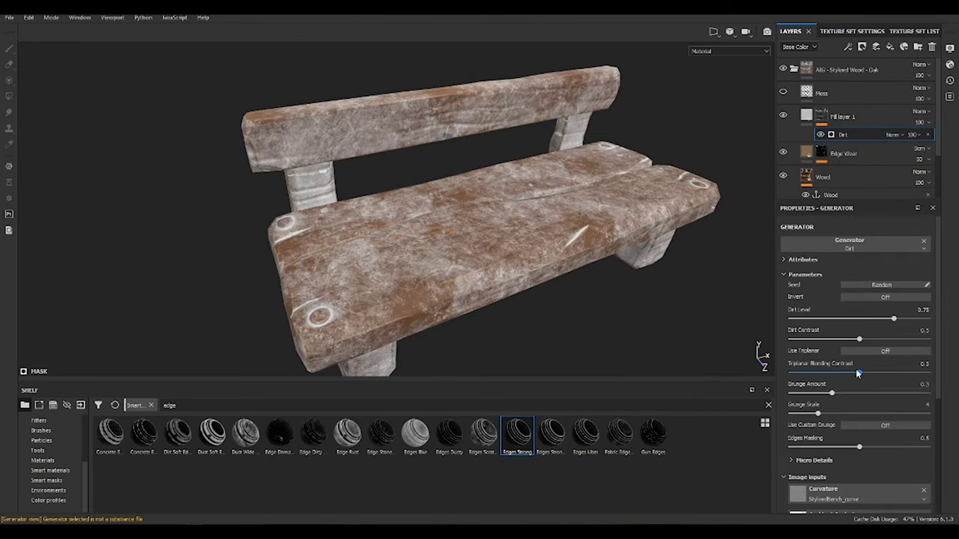
left_click(884, 350)
left_click_drag(832, 393, 810, 395)
Set the dirt layer's opacity to 52 and review the grime on the bench
left_click_drag(607, 303, 675, 251, "alt")
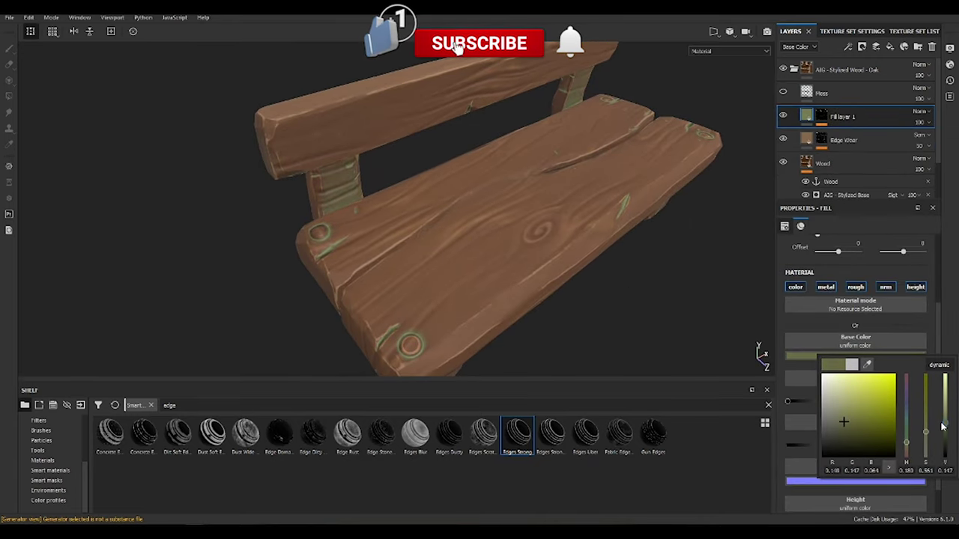
left_click(920, 121)
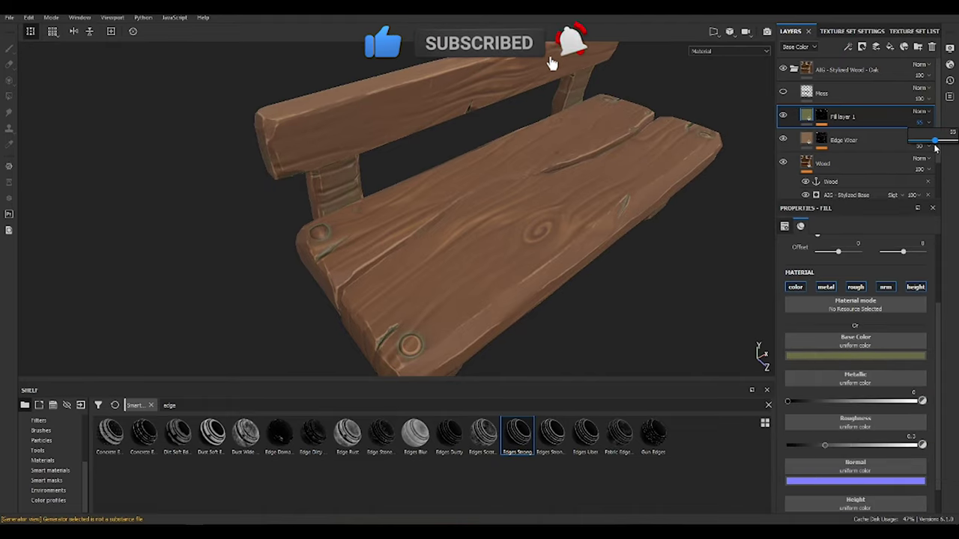
scroll(436, 306, "down", 5)
mouse_move(437, 306)
left_mouse_down("alt")
mouse_move(586, 284)
mouse_move(548, 253)
mouse_move(497, 274)
mouse_move(531, 278)
mouse_move(445, 287)
mouse_move(445, 274)
mouse_move(331, 268)
mouse_move(550, 278)
left_mouse_up("alt")
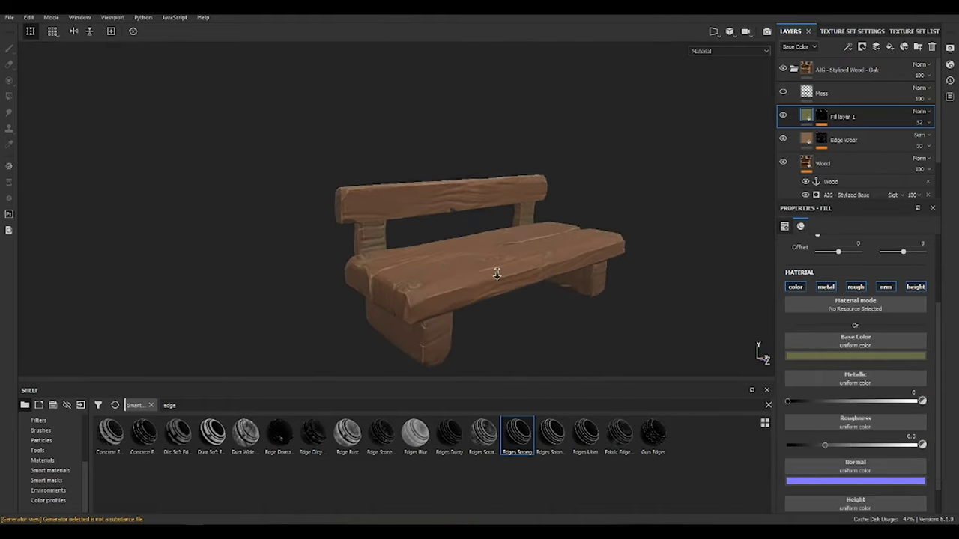
scroll(550, 278, "up", 3)
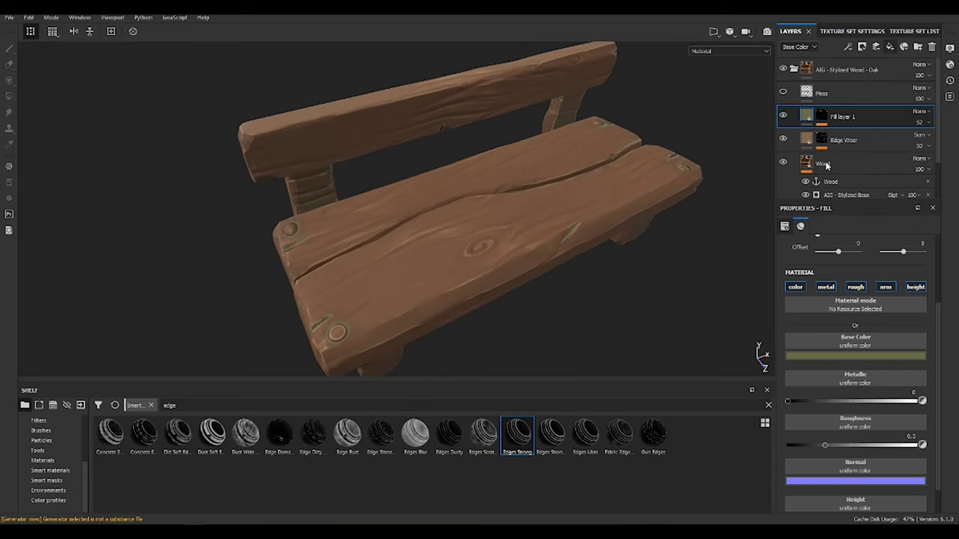
Give the peach Fill layer 2 a black mask filled with a tri-planar Brush Smudge alpha
left_click(783, 118)
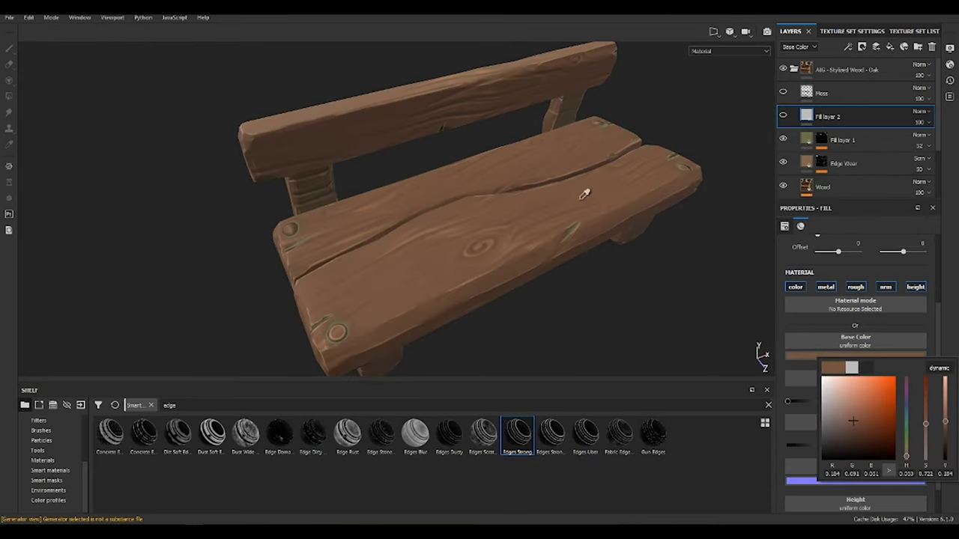
left_click(783, 117)
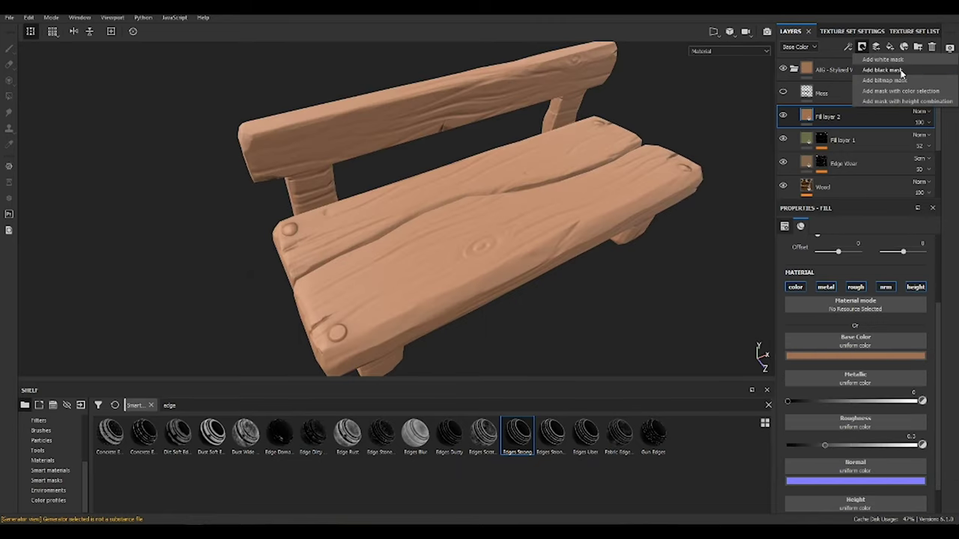
left_click(901, 71)
left_click_drag(517, 453, 794, 293)
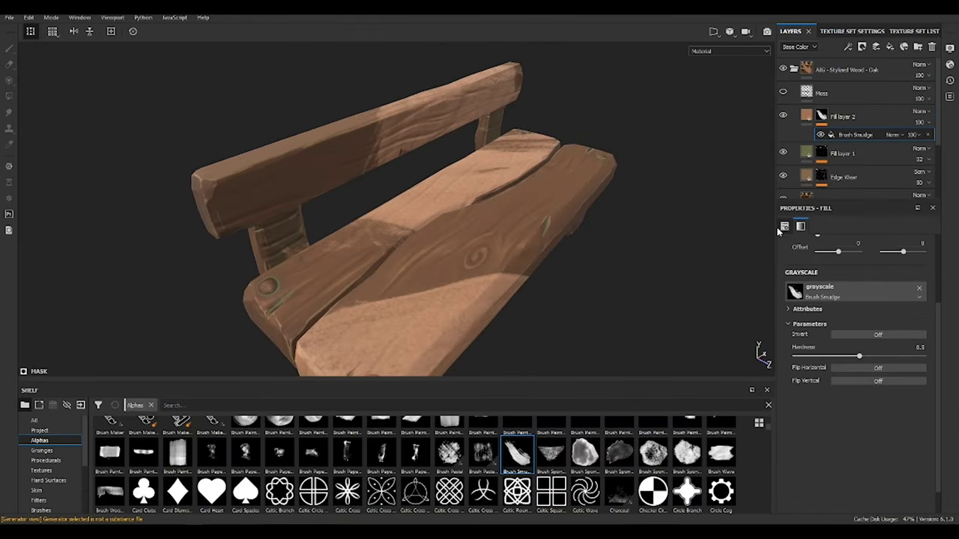
left_click(869, 261)
left_click(853, 275)
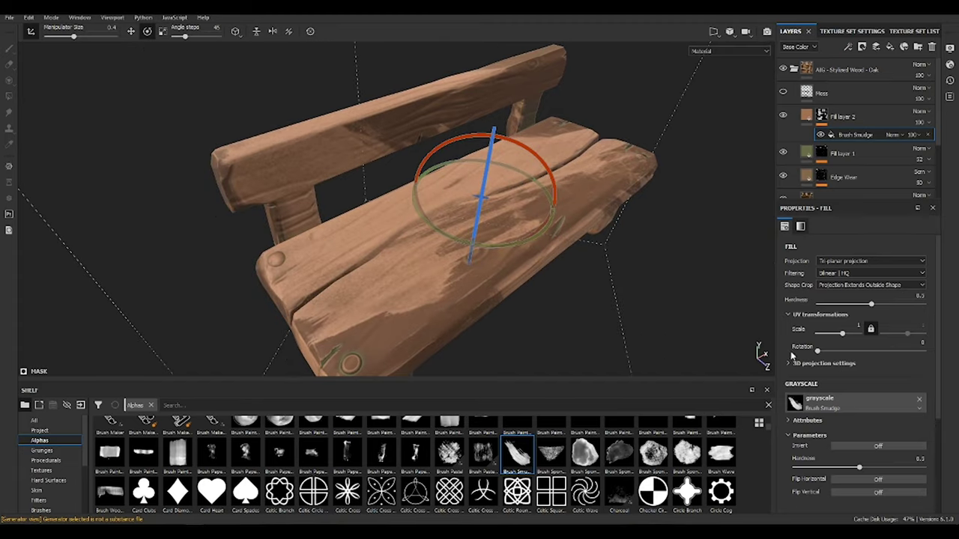
Soften the smudge mask with a Blur Slope filter and lower Fill layer 2's opacity to 30
mouse_move(509, 188)
left_mouse_down("alt")
mouse_move(407, 228)
mouse_move(878, 147)
left_mouse_up("alt")
left_click(873, 119)
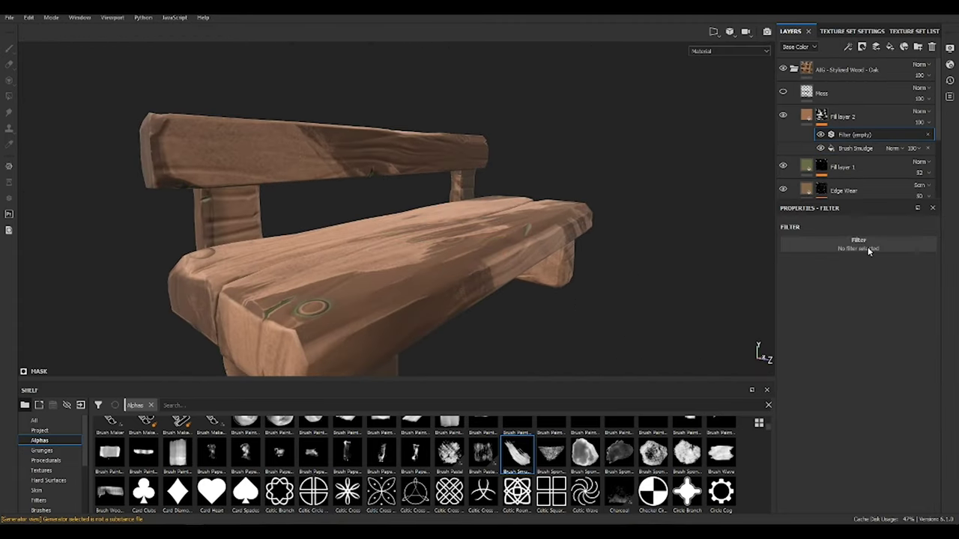
left_click(868, 247)
type("blur")
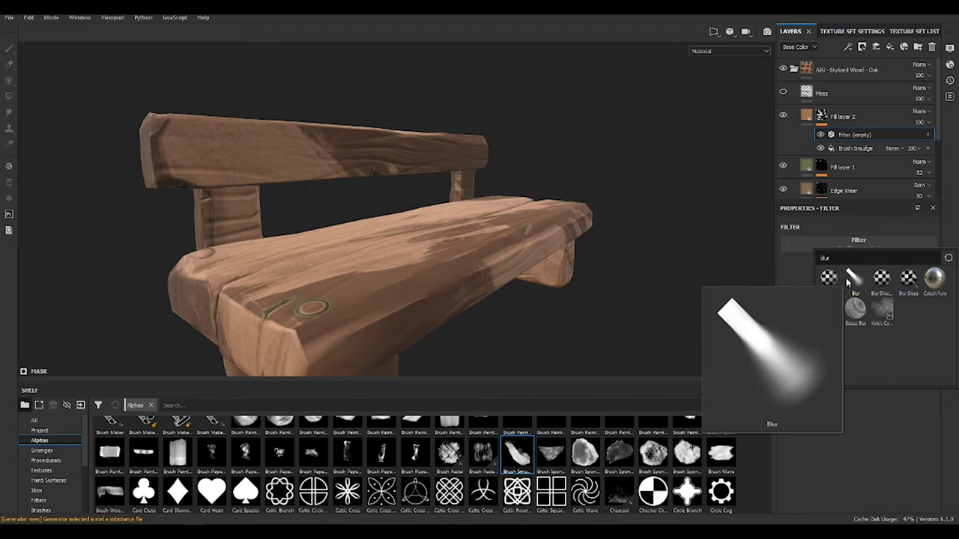
left_click(907, 278)
left_click_drag(761, 342, 555, 182, "alt")
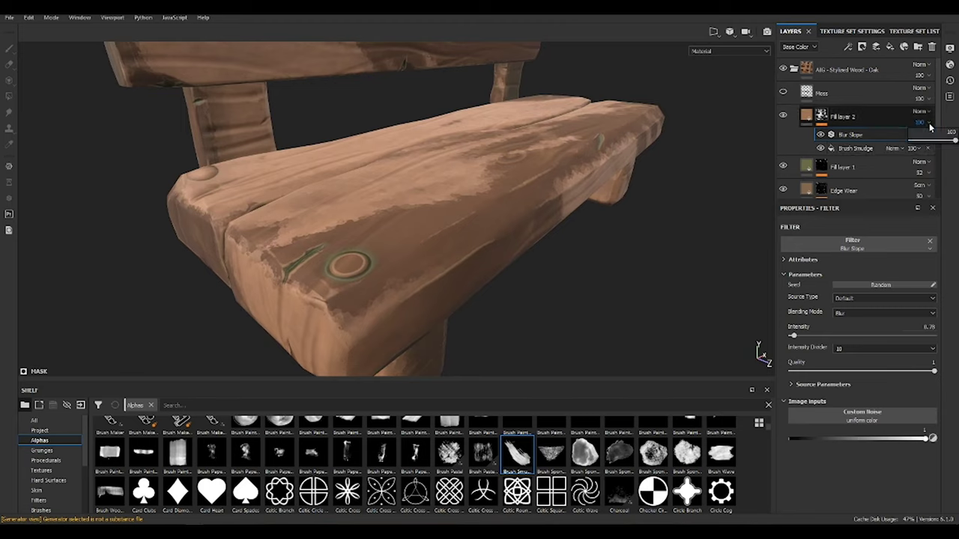
left_click_drag(915, 119, 915, 132)
left_click_drag(655, 244, 439, 187, "alt")
left_click(842, 116)
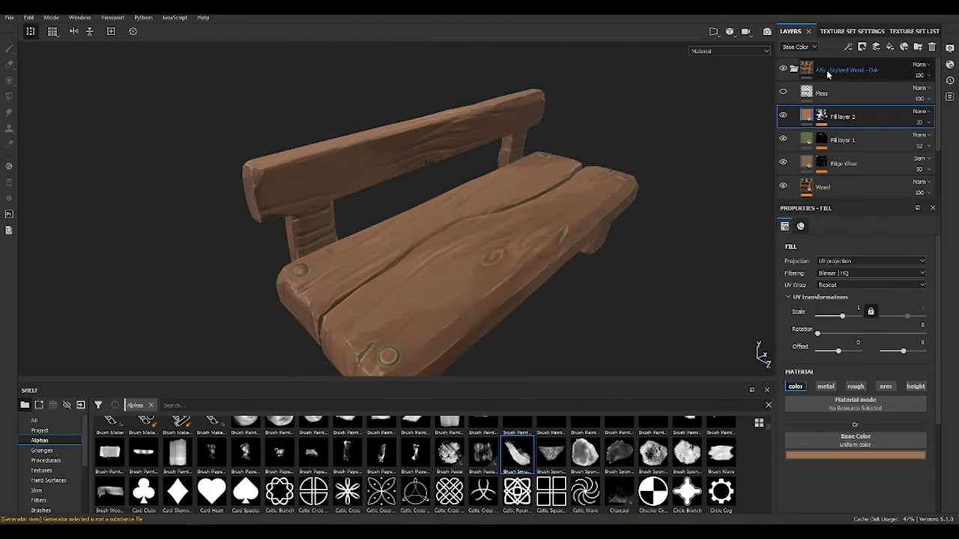
Add an Ambient Occlusion generator at Global Balance 0.37, multiplied into Fill layer 2's mask
left_click(878, 60)
type("amb")
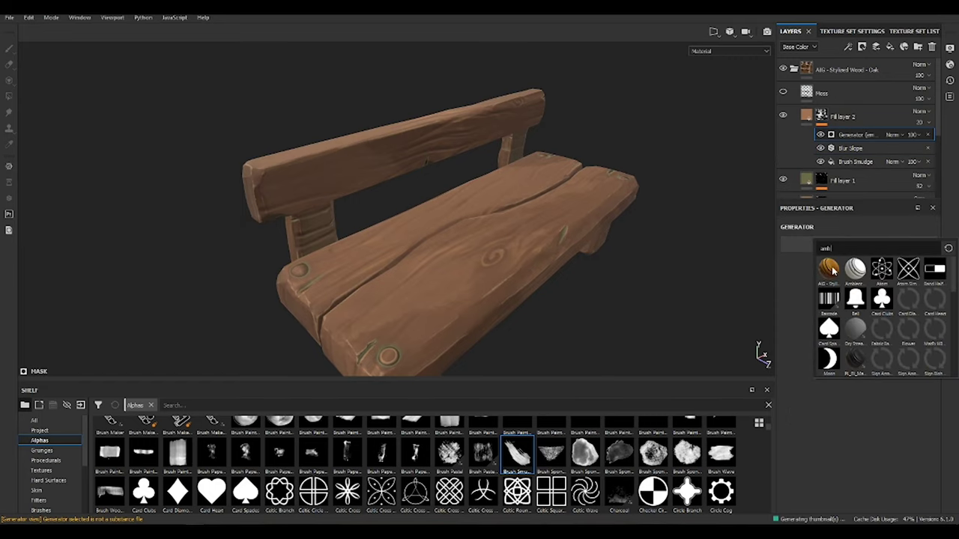
left_click(854, 271)
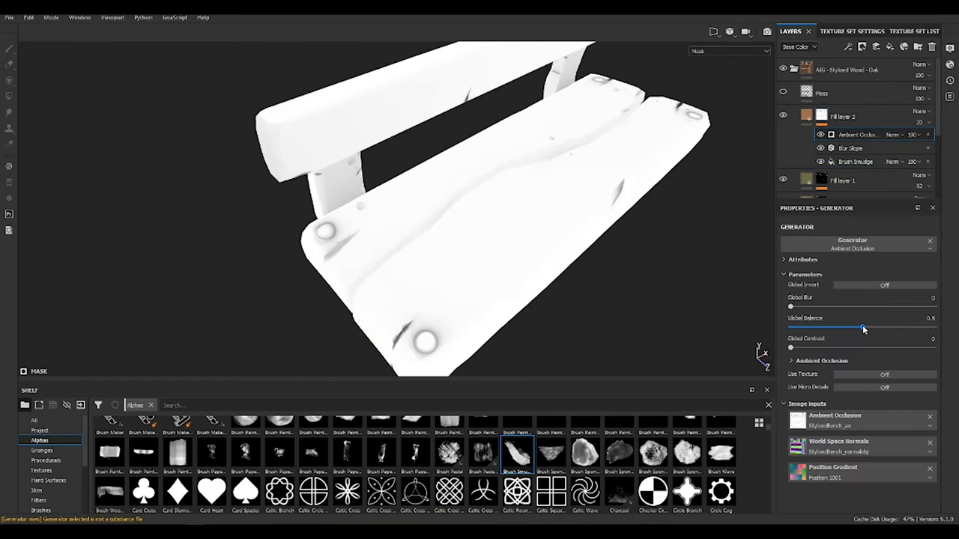
left_click_drag(802, 328, 800, 328)
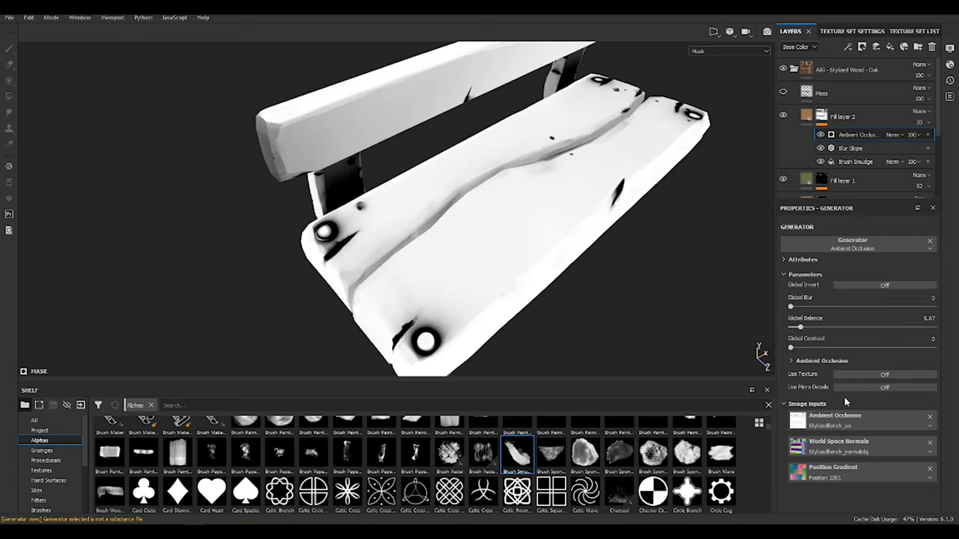
left_click(792, 361)
left_click(793, 361)
left_click(888, 285)
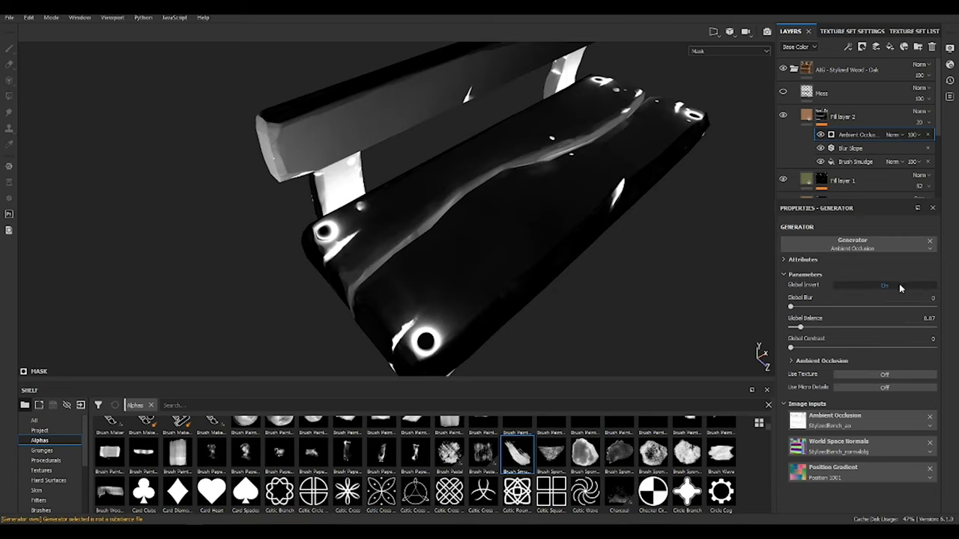
left_click(900, 285)
left_click(892, 134)
left_click(831, 199)
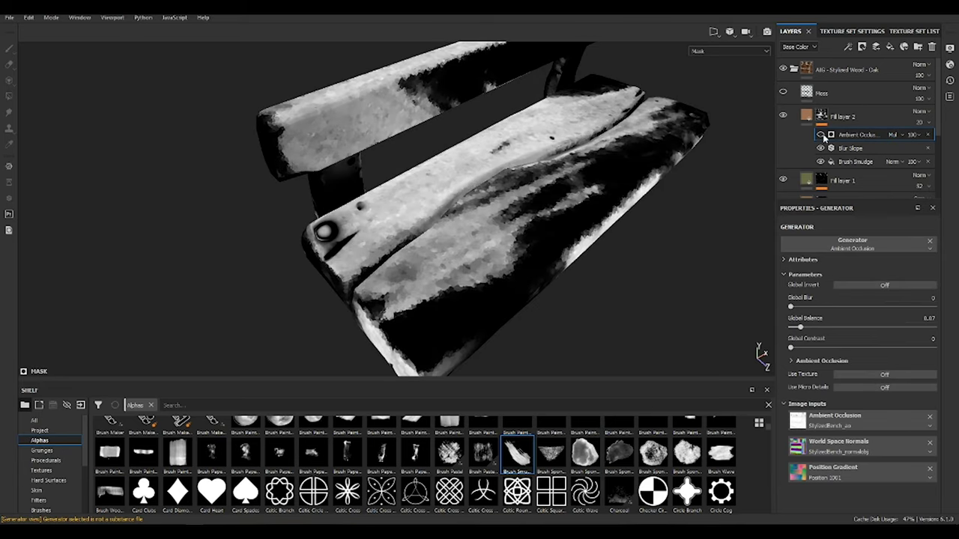
key("m")
Add an inverted Curvature generator to the mask with Global Balance 0.72
left_click(847, 47)
left_click(869, 97)
type("curv")
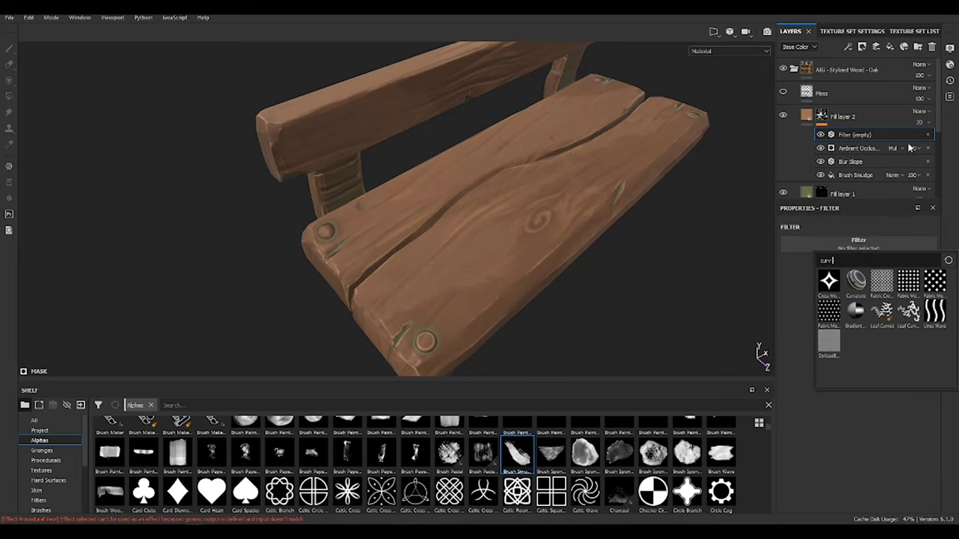
key("ctrl+z")
left_click(847, 46)
left_click(880, 60)
left_click(884, 291)
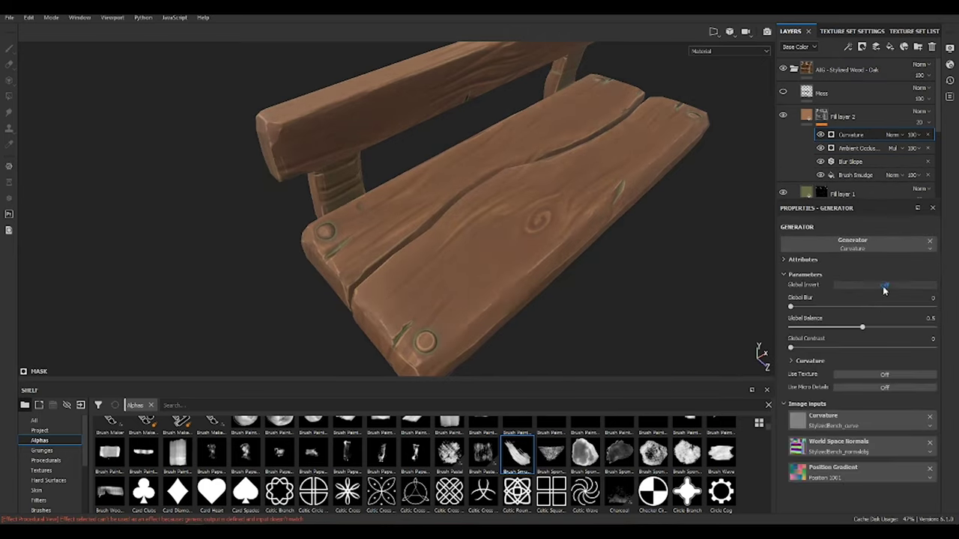
left_click(850, 135, "alt")
left_click(884, 285)
left_click_drag(862, 327, 893, 327)
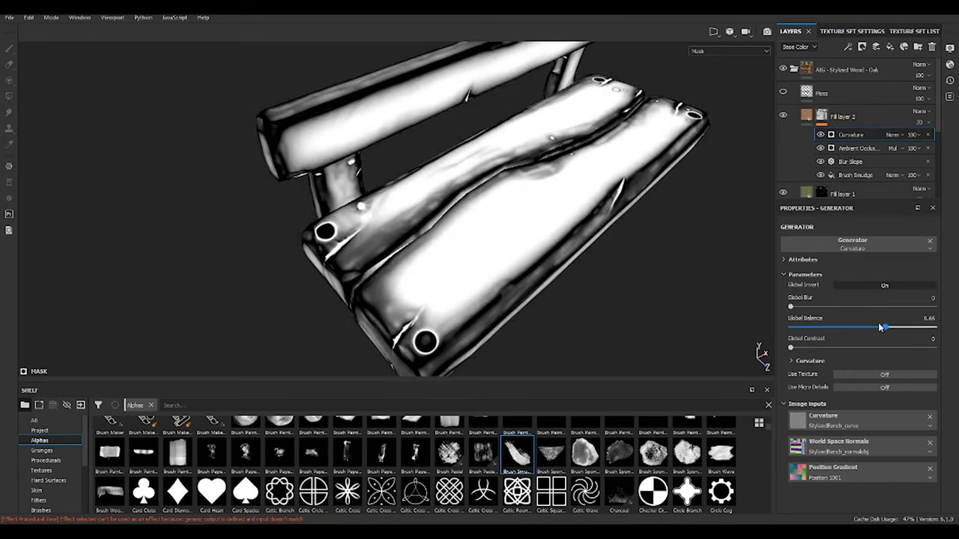
Give the curvature mask slight blur and more contrast, set Dual mode and Multiply blending
left_click_drag(790, 307, 798, 307)
left_click_drag(790, 348, 814, 347)
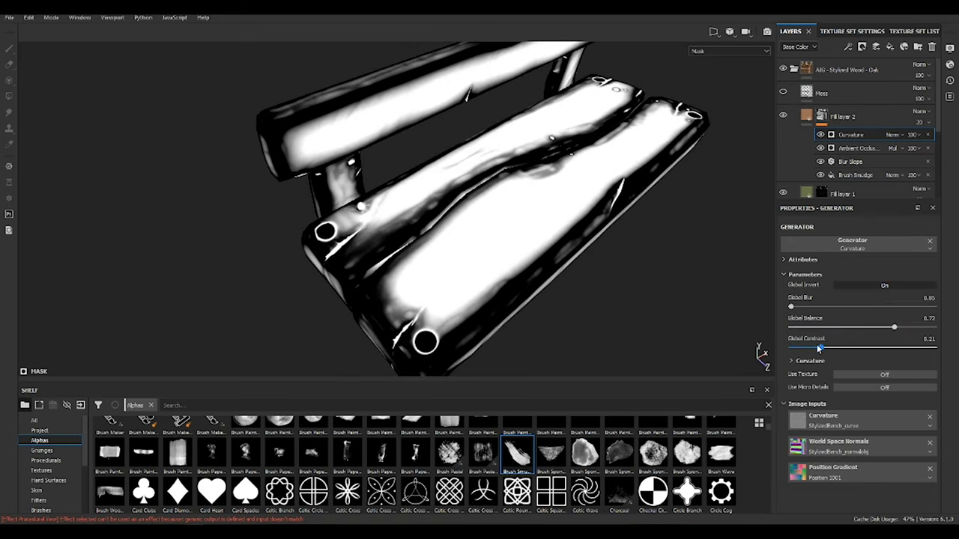
left_click(803, 361)
left_click(879, 407)
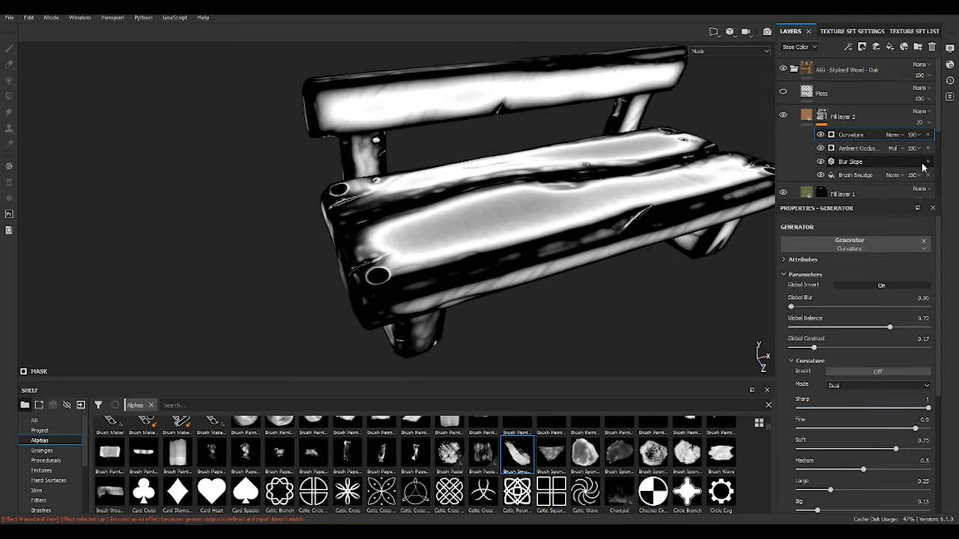
left_click(893, 135)
left_click(906, 171)
key("m")
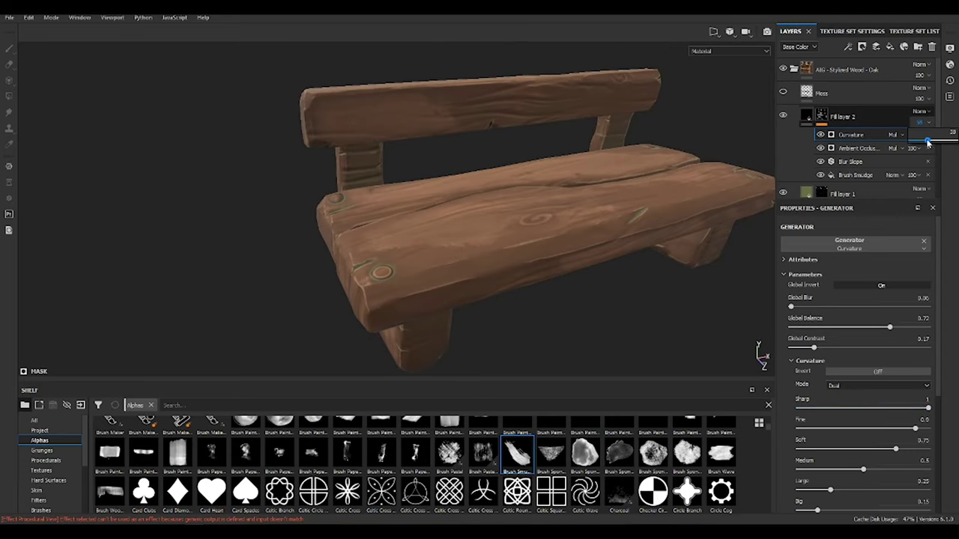
Lower Fill layer 2's opacity to 18 and review the bench
mouse_move(539, 172)
left_mouse_down("alt")
mouse_move(472, 212)
mouse_move(480, 247)
left_mouse_up("alt")
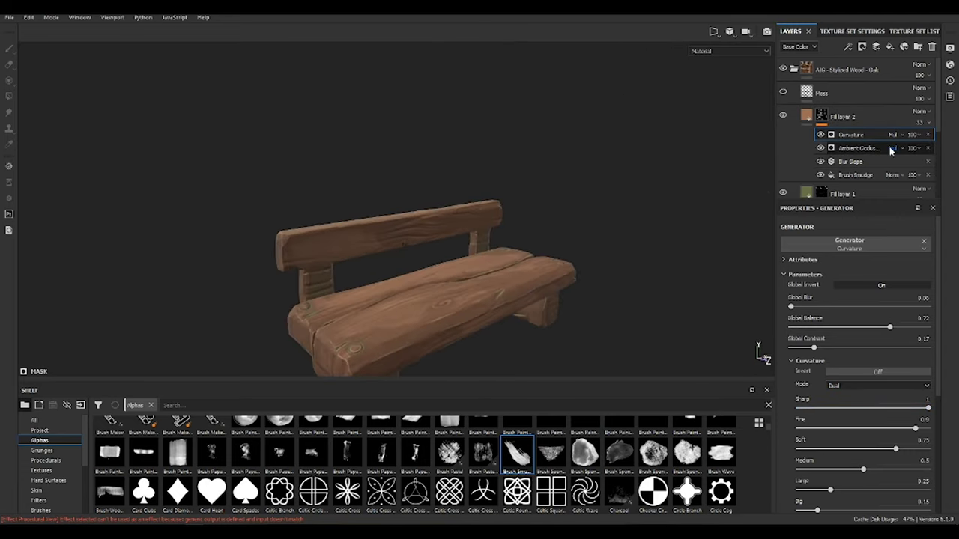
left_click_drag(924, 142, 915, 143)
mouse_move(498, 265)
left_mouse_down("alt")
mouse_move(667, 203)
mouse_move(554, 254)
left_mouse_up("alt")
Duplicate Fill layer 2 and rotate the copy's Brush Smudge projection across the bench at 40 opacity
left_click_drag(809, 116, 812, 101)
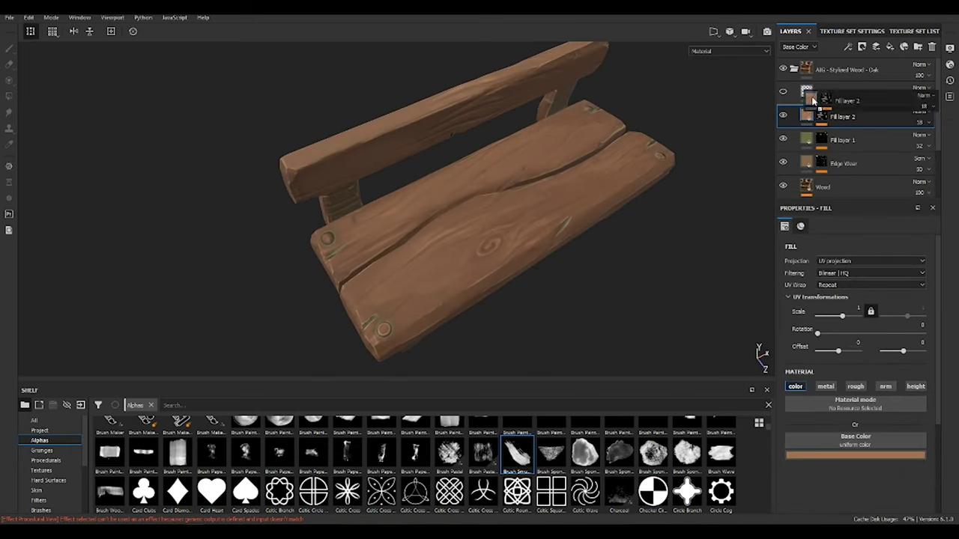
left_click(855, 454)
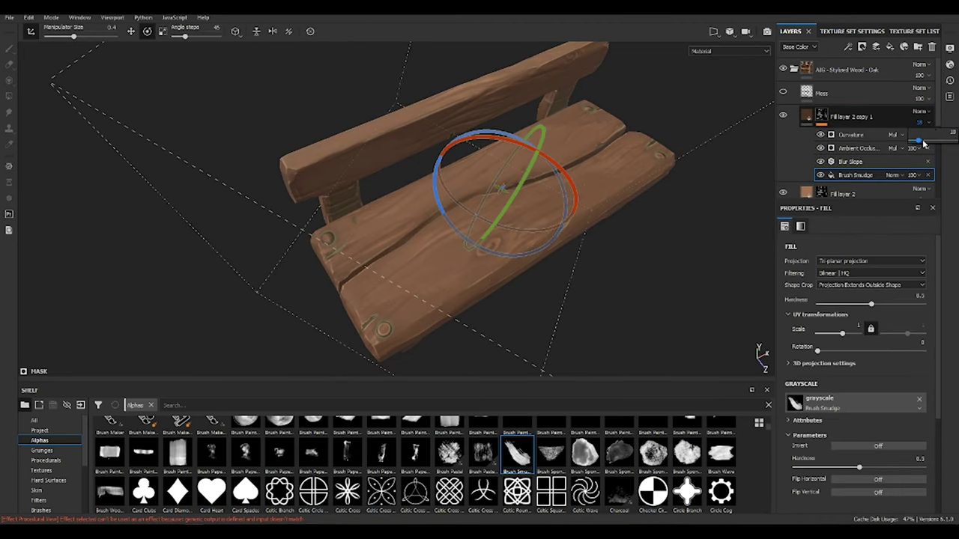
left_click_drag(592, 232, 536, 240, "alt")
left_click(819, 118, "alt")
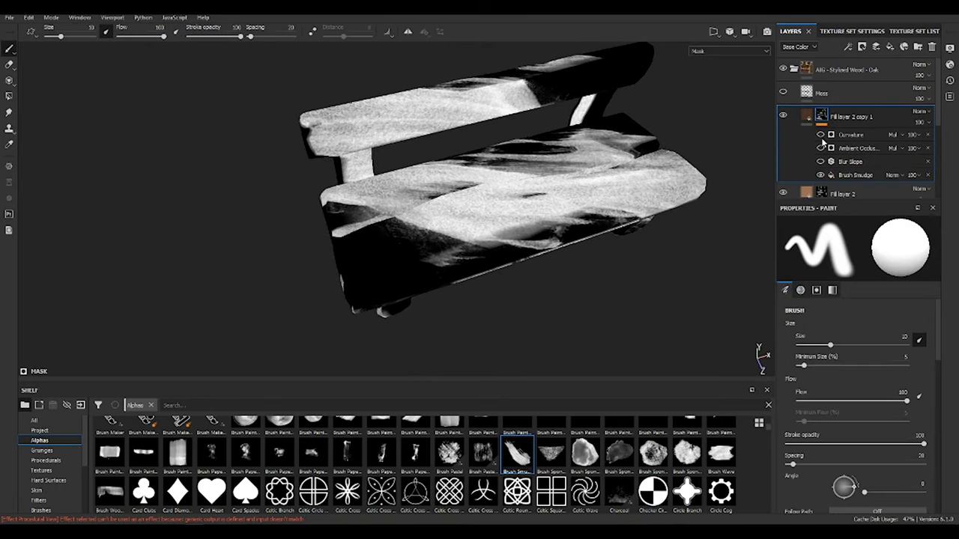
left_click(853, 174)
mouse_move(539, 187)
left_mouse_down()
mouse_move(554, 214)
mouse_move(733, 179)
mouse_move(657, 265)
mouse_move(597, 284)
left_mouse_up()
key("m")
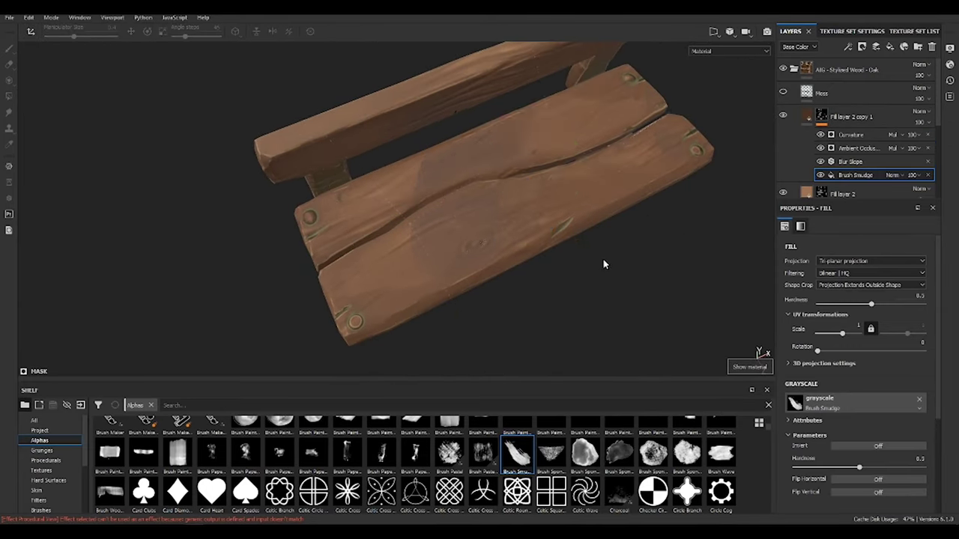
Add a new fill layer, Fill layer 3, on top of the layer stack
left_click_drag(604, 264, 933, 134, "alt")
left_click_drag(667, 240, 637, 215, "alt")
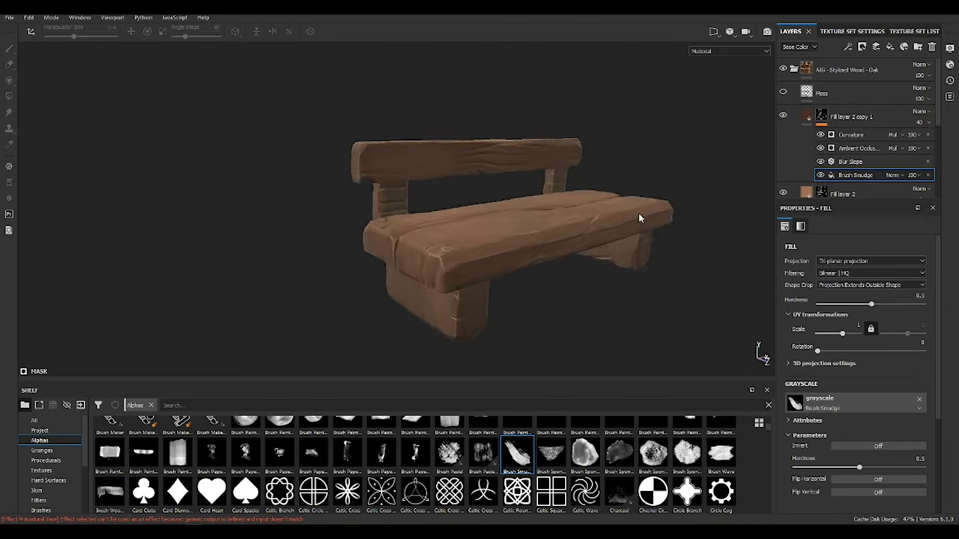
left_click(890, 47)
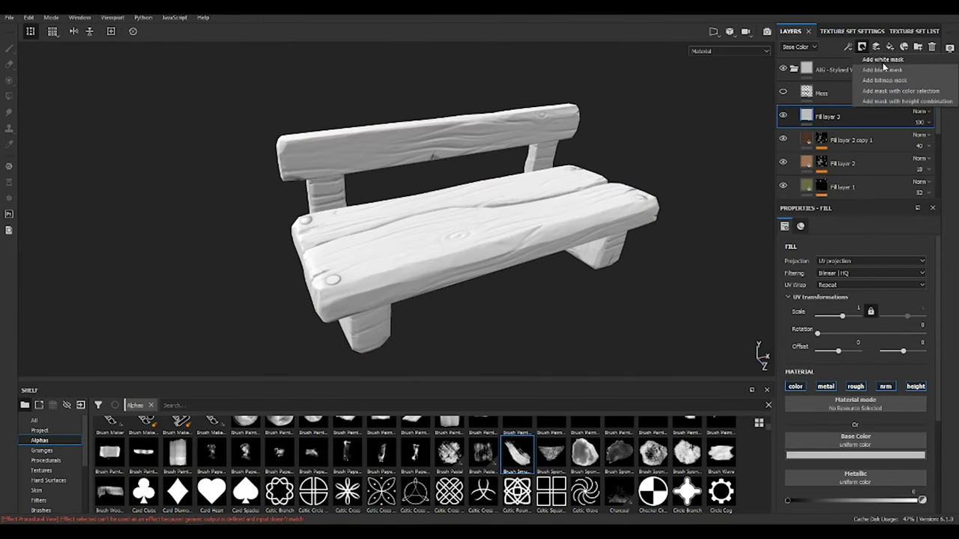
Give Fill layer 3 a black mask with a Curvature generator, Balance 0.28, Blur 0.73
left_click(883, 69)
left_click(848, 47)
left_click(880, 60)
left_click(851, 243)
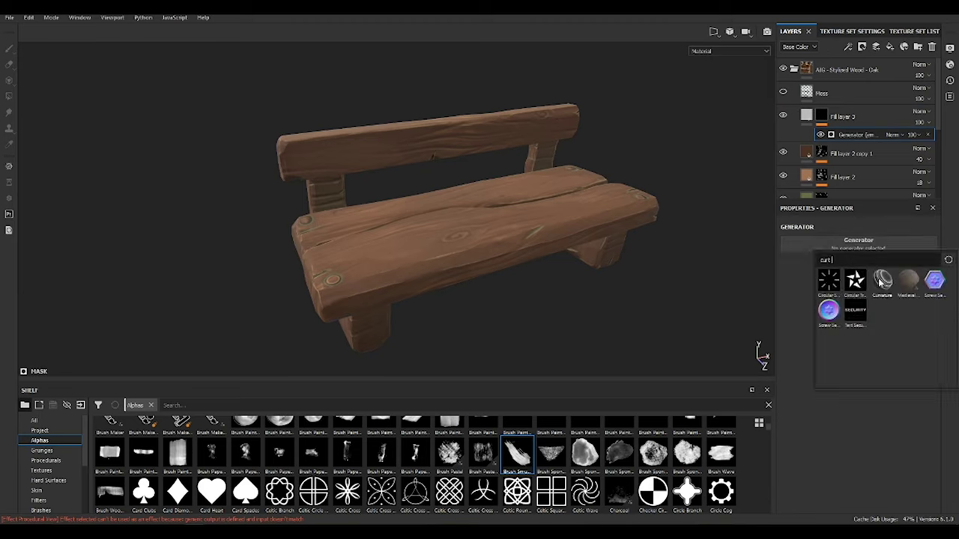
left_click(854, 277)
left_click_drag(863, 330, 833, 332)
left_click_drag(791, 307, 798, 307)
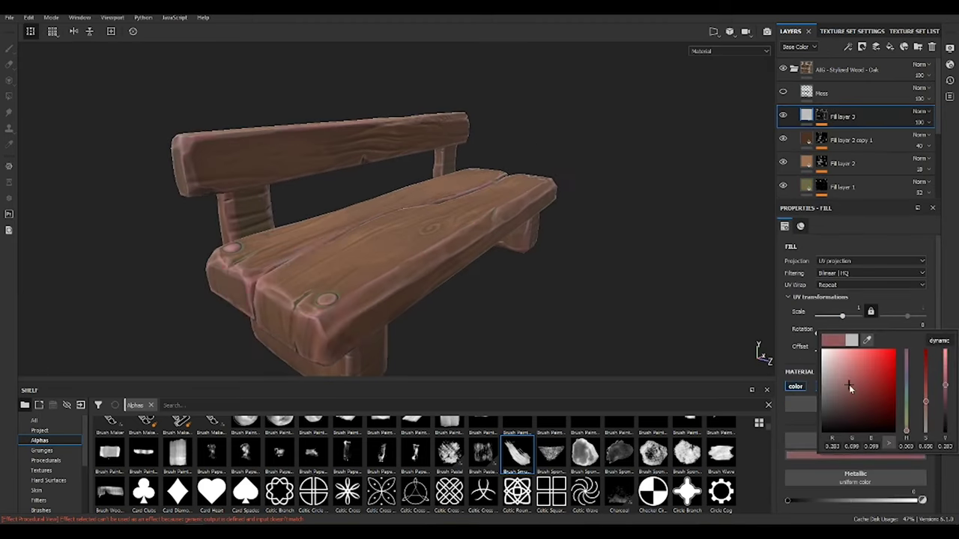
Tint Fill layer 3 orange-brown at 65 opacity, below the Edge Wear layer
mouse_move(925, 421)
left_mouse_down()
mouse_move(925, 385)
mouse_move(861, 384)
left_mouse_up()
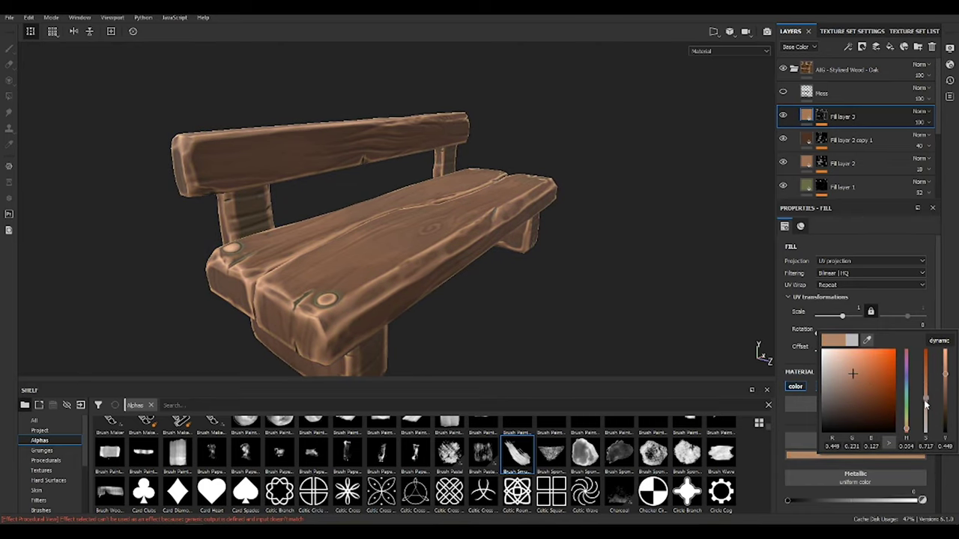
left_click_drag(760, 349, 505, 203, "alt")
scroll(471, 280, "up", 3)
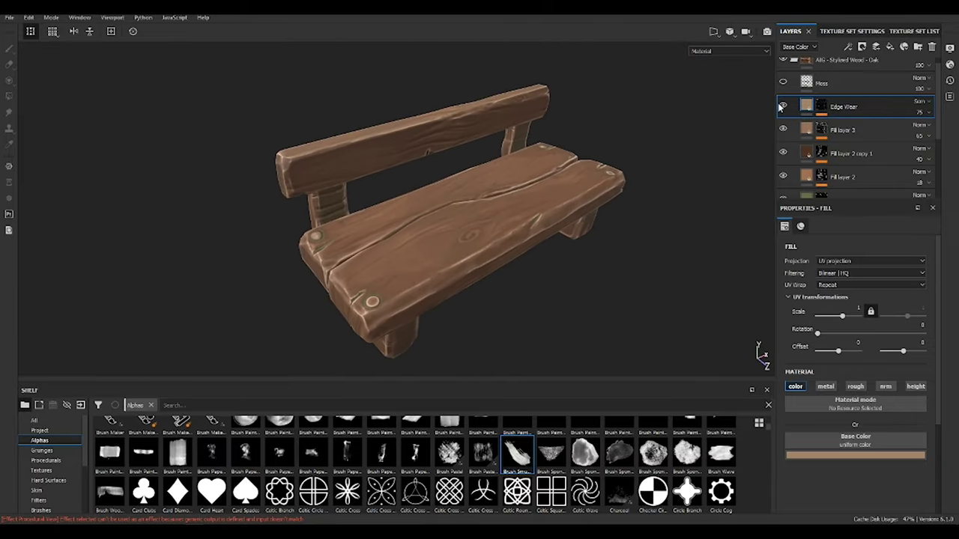
Search the shelf for 'bake' and add Baked Lighting Stylized to the layer stack
left_click(150, 405)
type("bake")
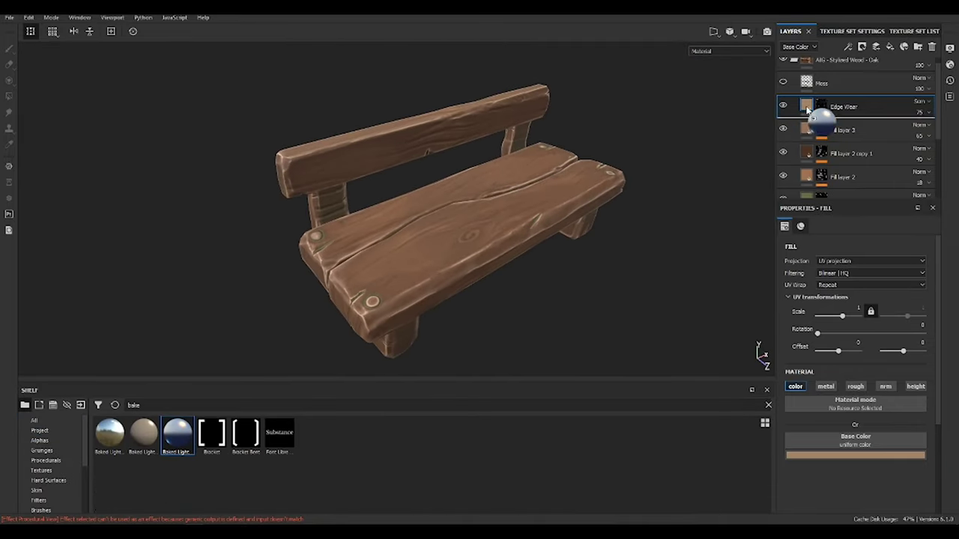
left_click_drag(178, 433, 838, 107)
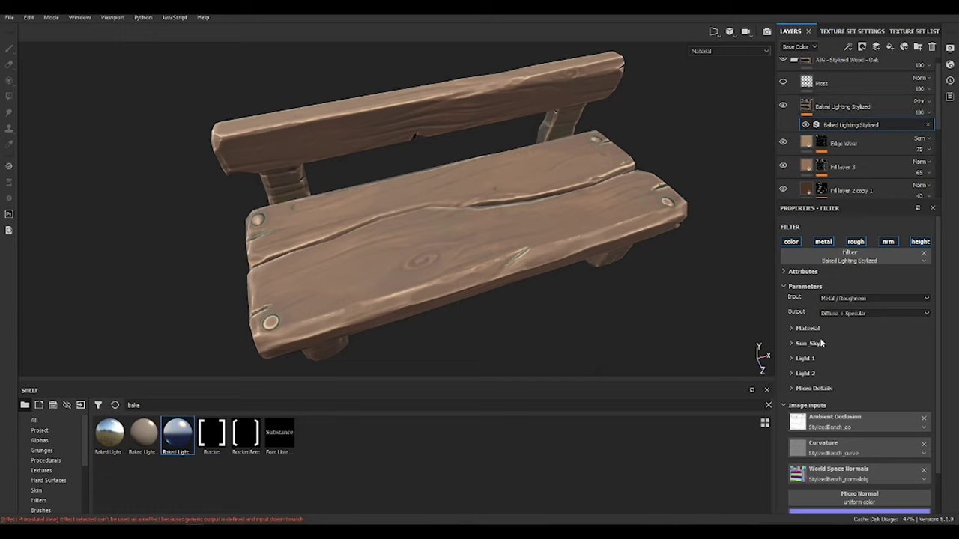
Adjust the Baked Lighting Sun Sky angle and lower the layer to 18 opacity
left_click(822, 343)
scroll(854, 380, "down", 3)
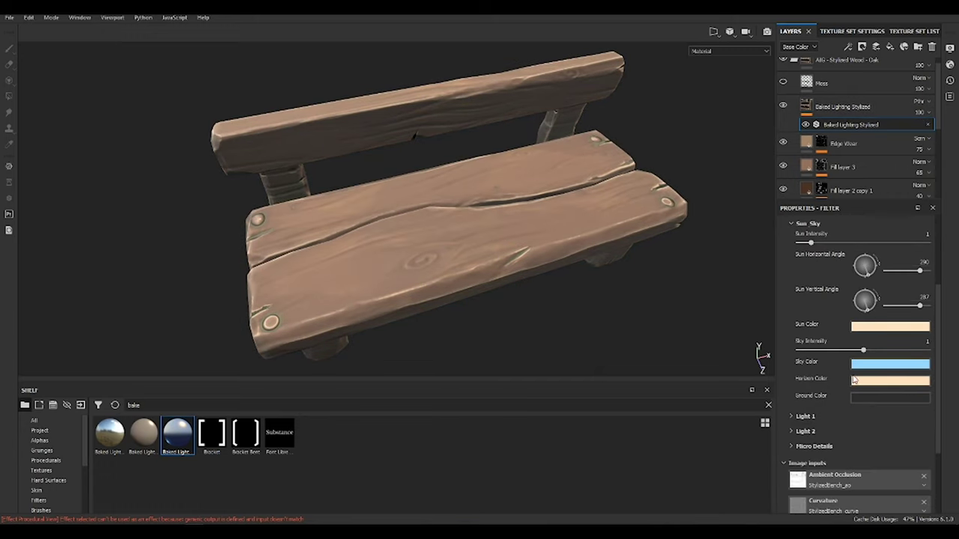
left_click(805, 417)
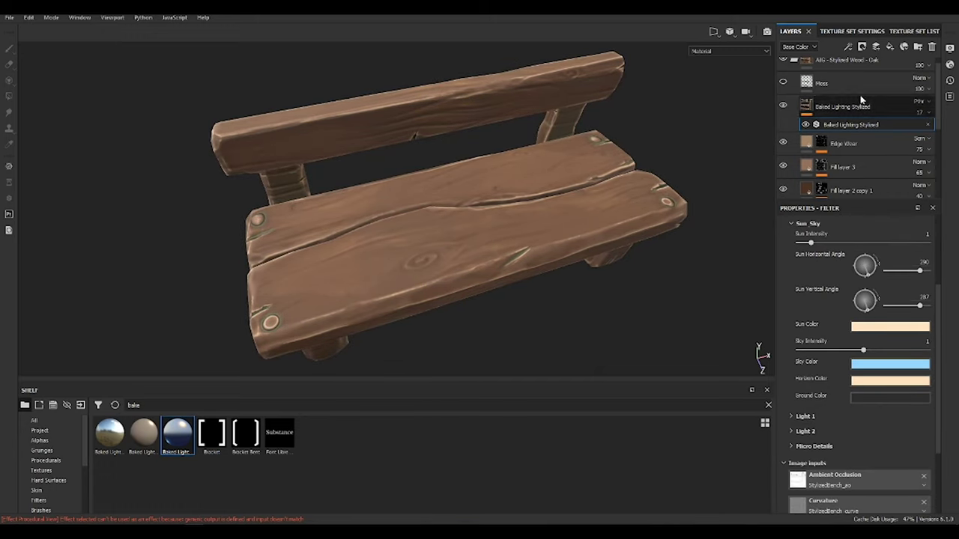
left_click(948, 49)
left_click_drag(879, 166, 898, 165)
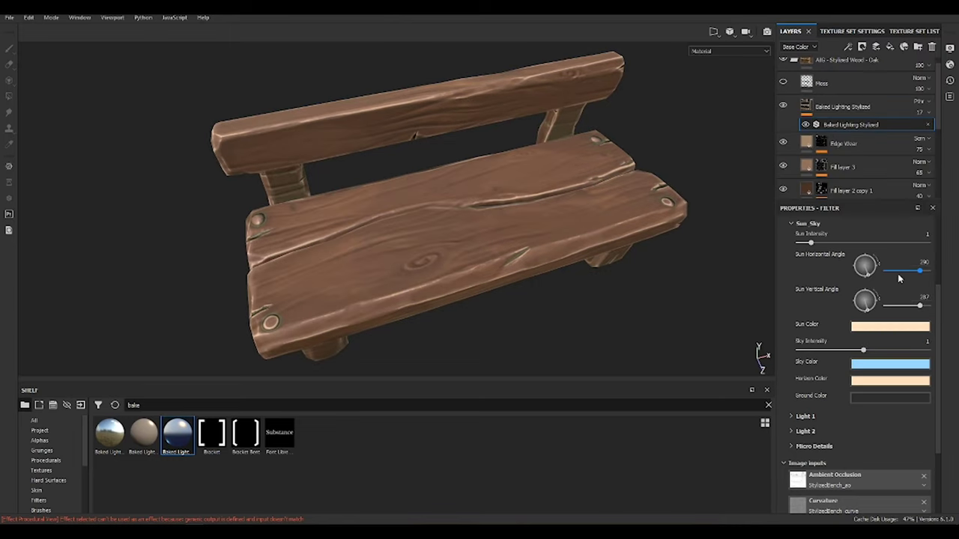
left_click_drag(920, 132, 919, 131)
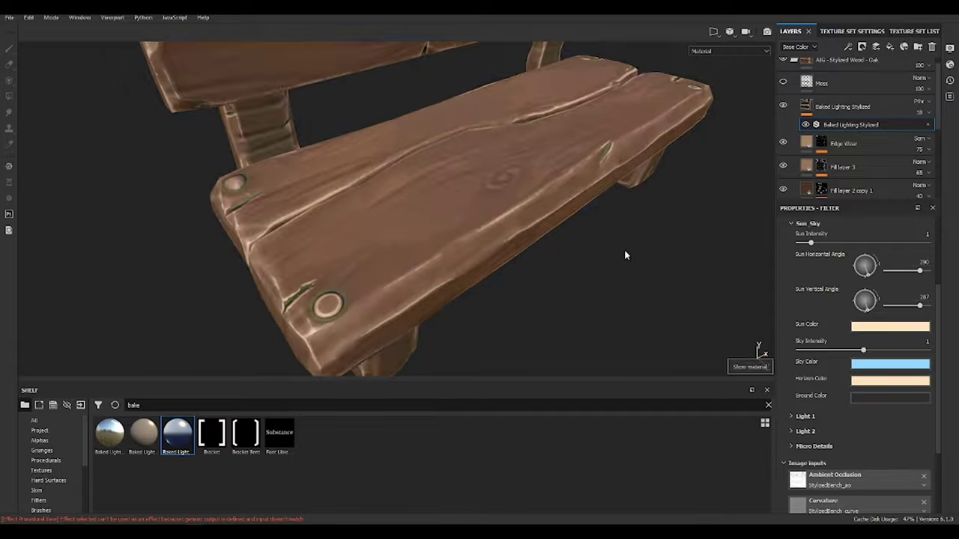
mouse_move(624, 248)
left_mouse_down("alt")
mouse_move(659, 139)
mouse_move(558, 264)
left_mouse_up("alt")
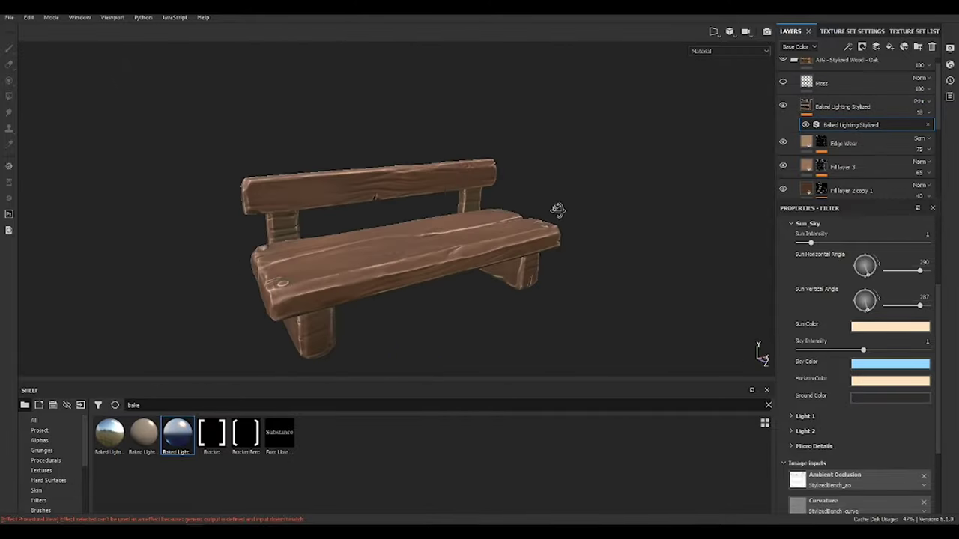